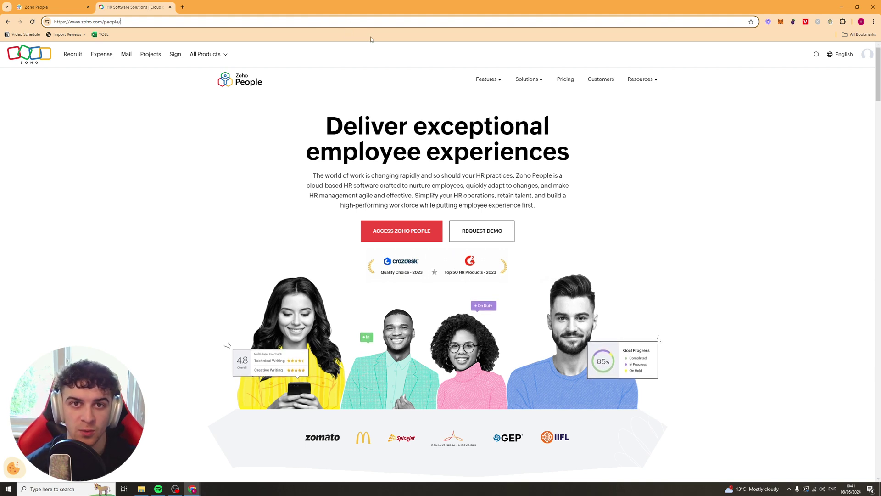
Launch the Zoho People web app with ACCESS ZOHO PEOPLE on the product homepage
{"action": "left_click", "coordinate": [391, 235]}
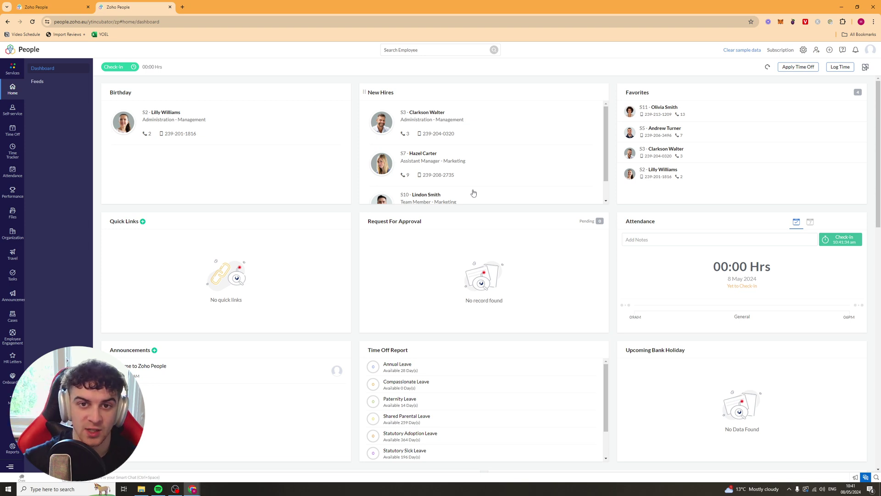
Switch back to the other Zoho People browser tab showing the dashboard
{"action": "key", "text": "ctrl+shift+Tab"}
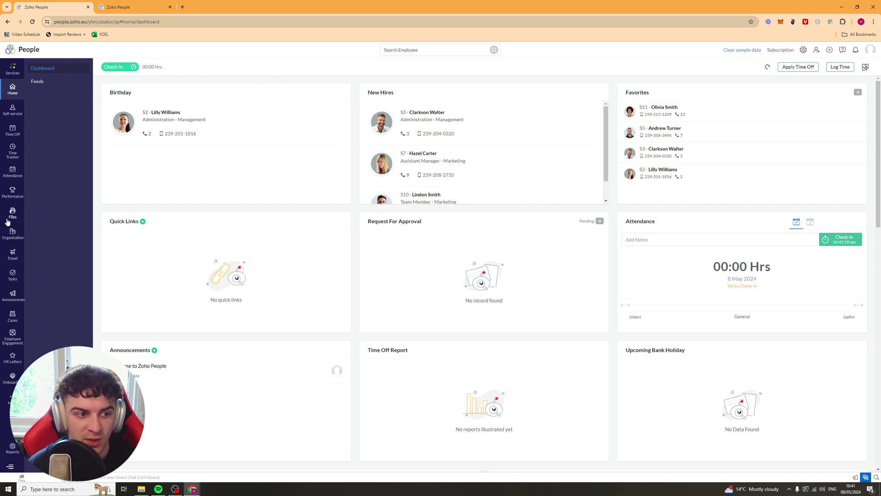
Open the organization's 10-record employee list and start a new employee with Invite User
{"action": "left_click", "coordinate": [17, 242]}
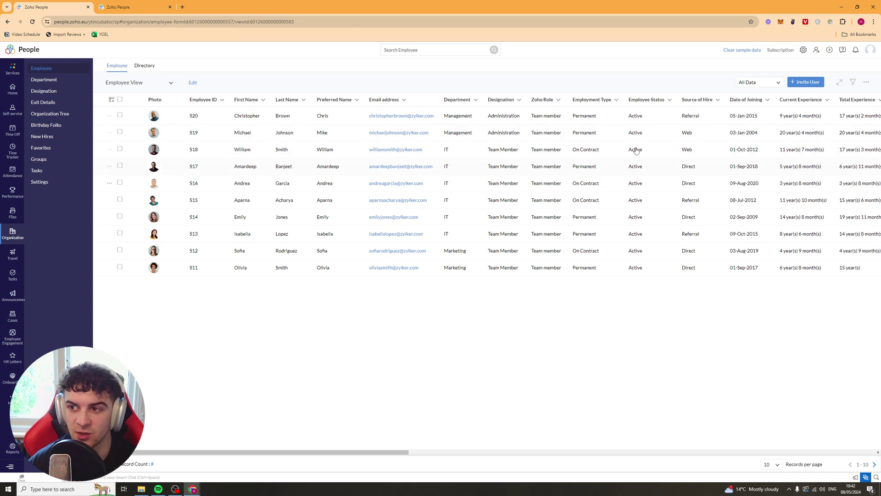
{"action": "left_click", "coordinate": [808, 82]}
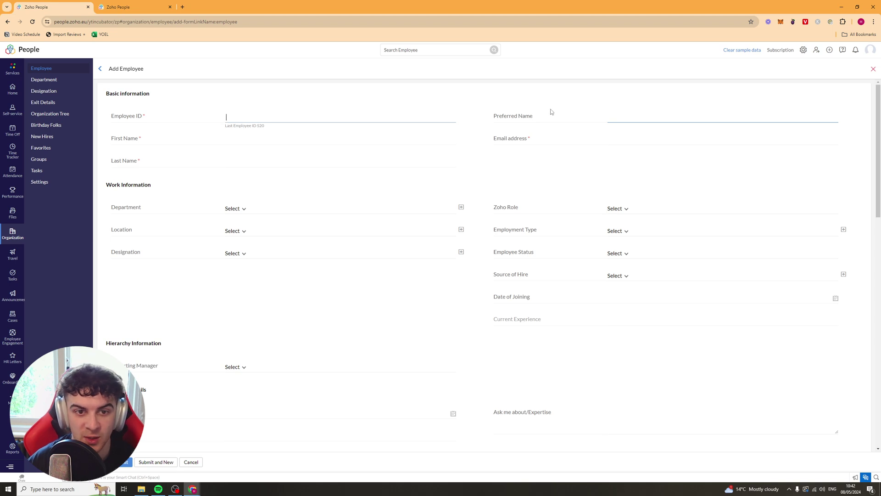
{"action": "left_click", "coordinate": [247, 137]}
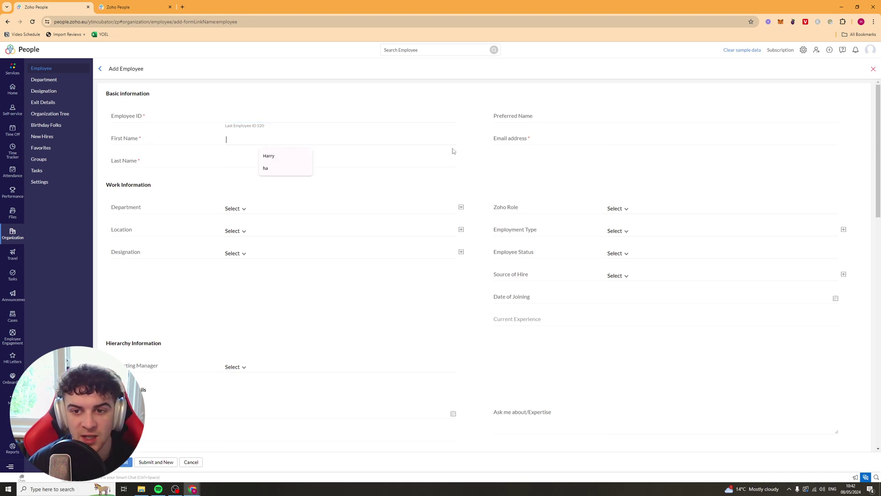
{"action": "left_click", "coordinate": [513, 155]}
{"action": "left_click", "coordinate": [234, 162]}
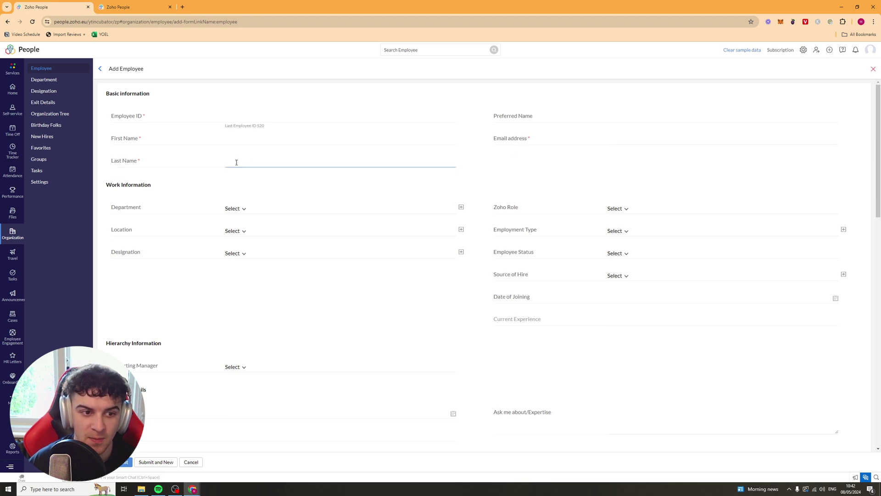
{"action": "left_click", "coordinate": [243, 209]}
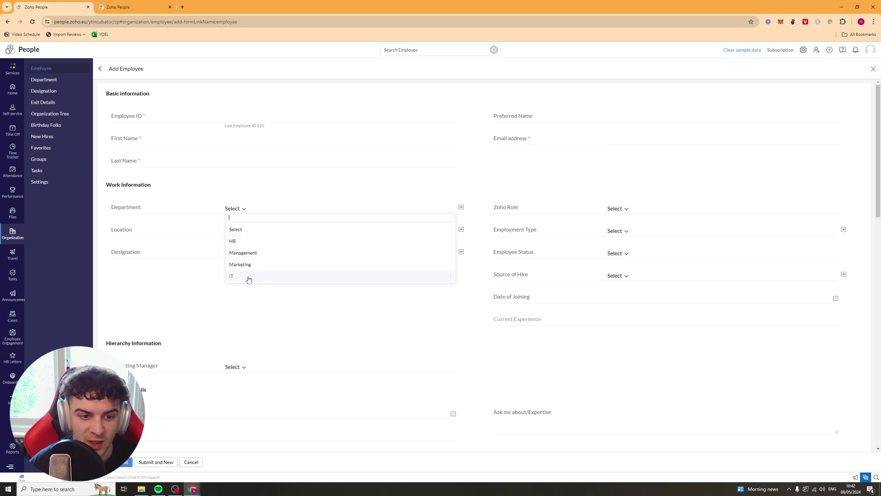
{"action": "left_click", "coordinate": [286, 319]}
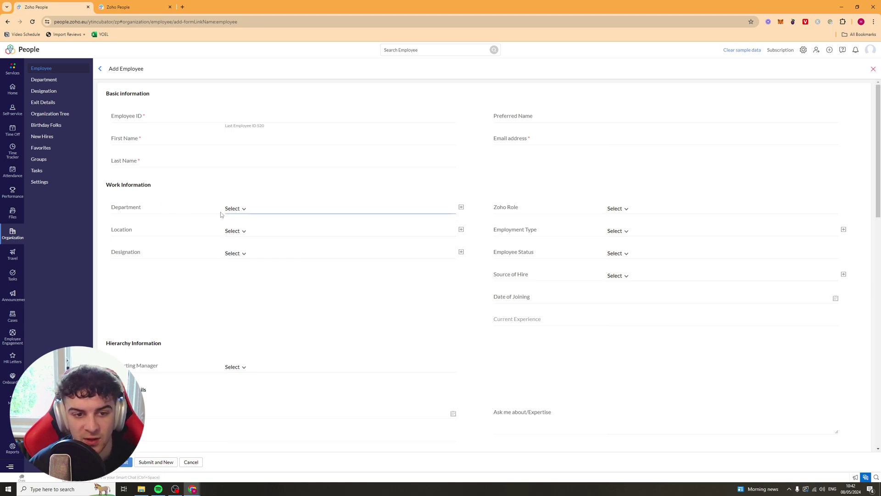
{"action": "left_click", "coordinate": [461, 207]}
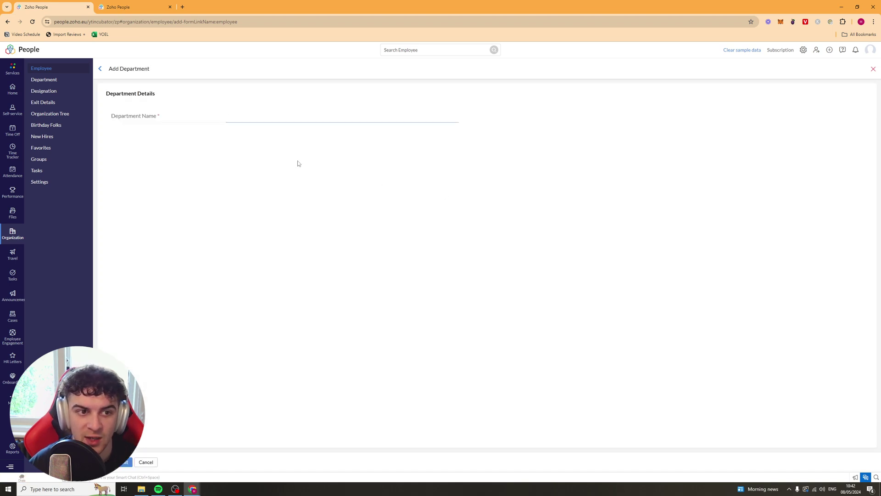
{"action": "left_click", "coordinate": [235, 117]}
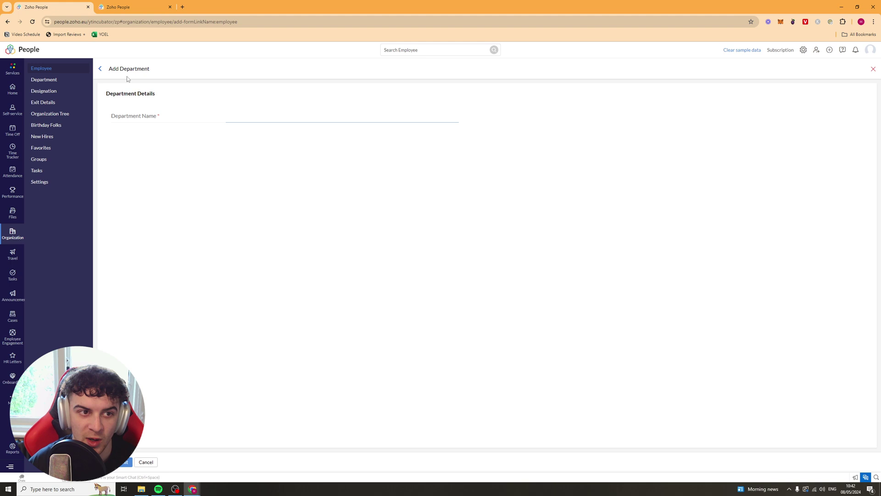
{"action": "left_click", "coordinate": [100, 68]}
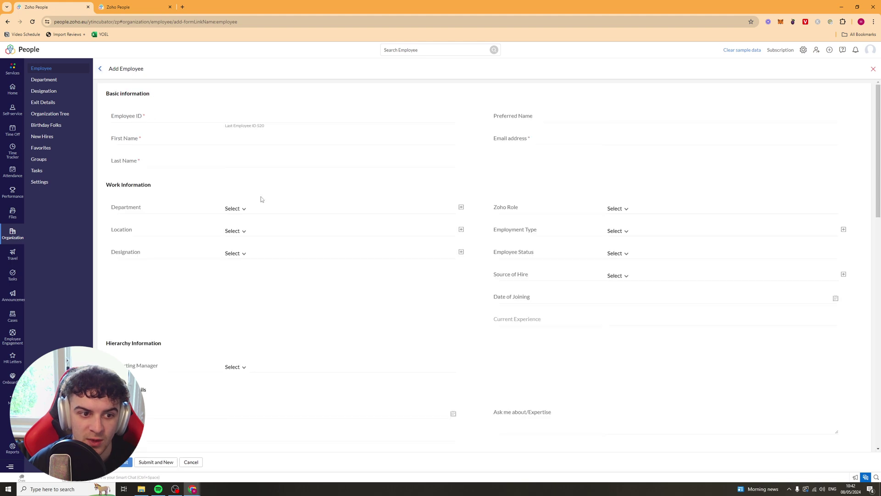
{"action": "left_click", "coordinate": [244, 232]}
{"action": "left_click", "coordinate": [272, 272]}
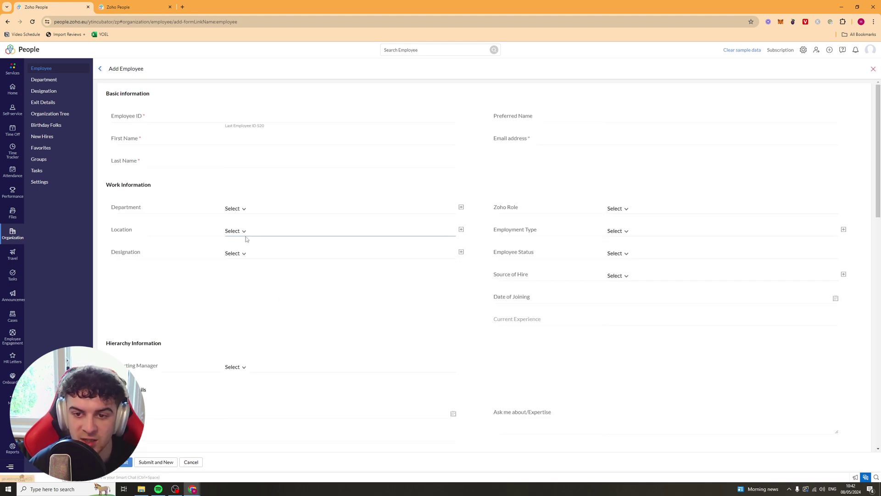
{"action": "left_click", "coordinate": [236, 255]}
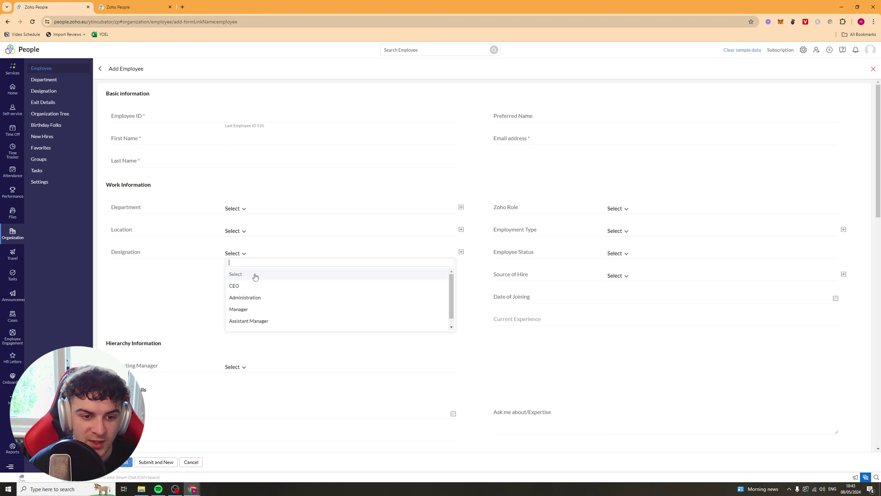
{"action": "scroll", "coordinate": [293, 309], "scroll_direction": "down", "scroll_amount": 1}
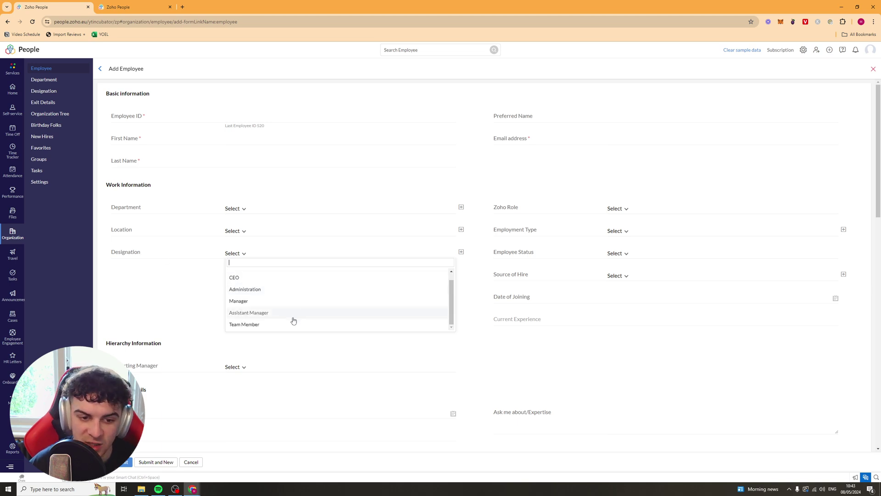
{"action": "left_click", "coordinate": [321, 357]}
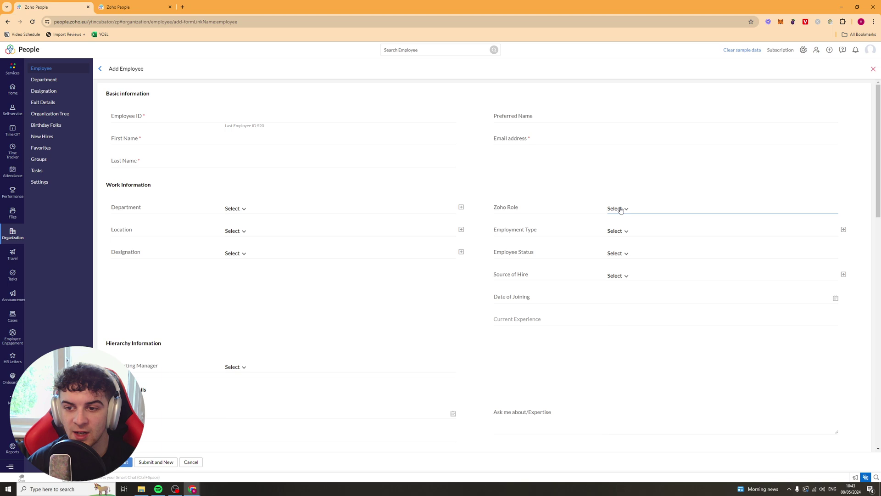
{"action": "left_click", "coordinate": [640, 211]}
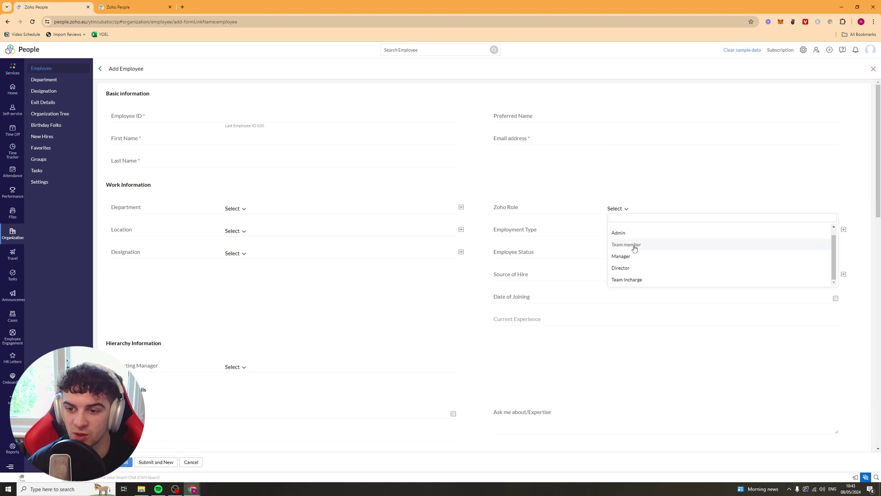
{"action": "scroll", "coordinate": [639, 257], "scroll_direction": "down", "scroll_amount": 1}
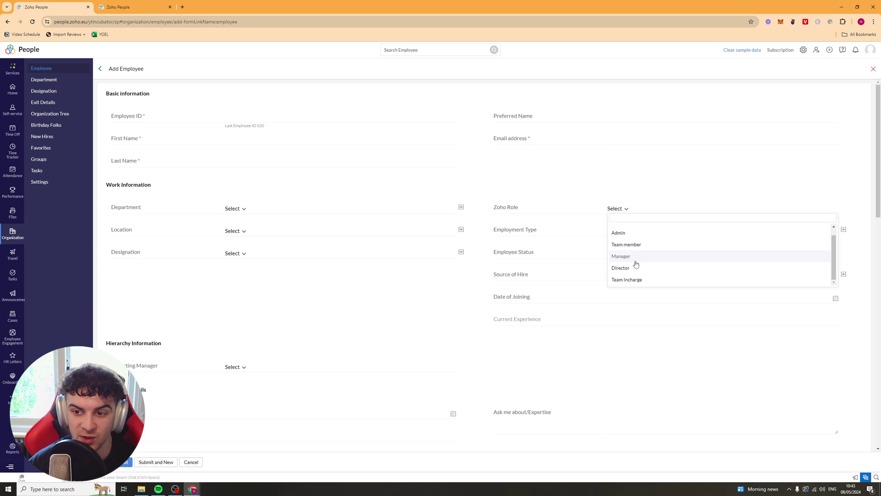
{"action": "scroll", "coordinate": [649, 259], "scroll_direction": "up", "scroll_amount": 1}
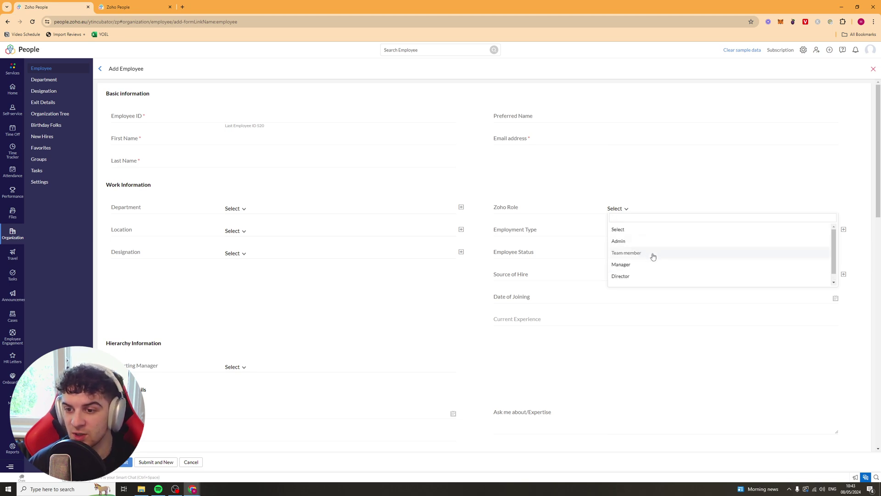
{"action": "left_click", "coordinate": [644, 228]}
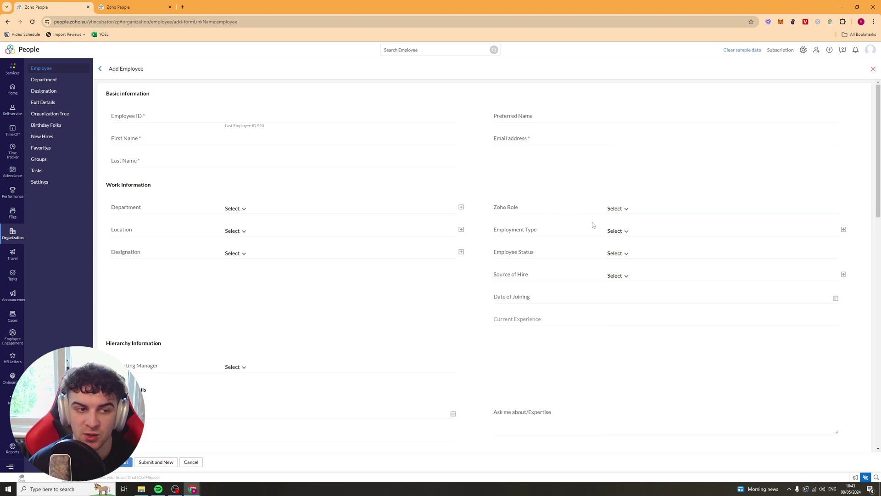
{"action": "left_click", "coordinate": [615, 207]}
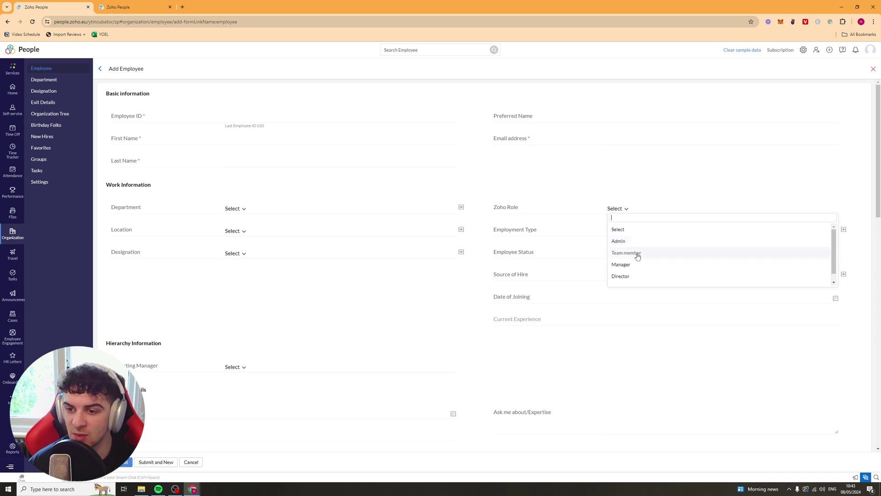
{"action": "left_click", "coordinate": [648, 186]}
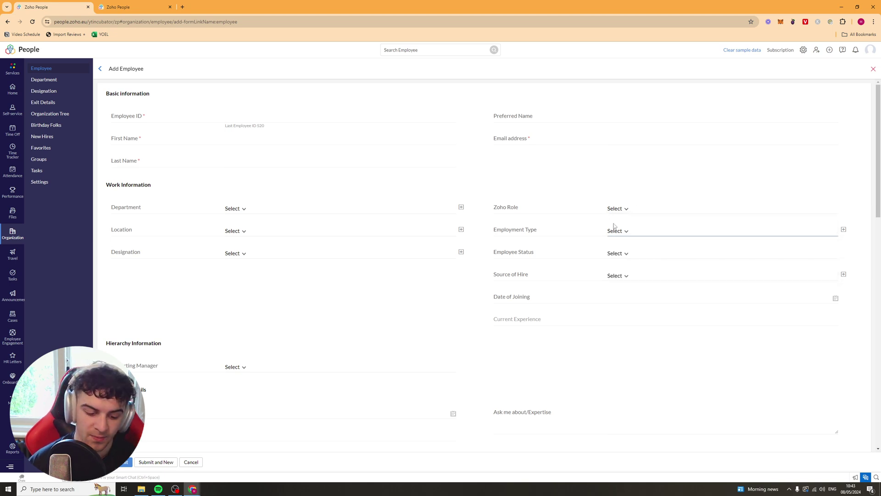
{"action": "left_click", "coordinate": [617, 231]}
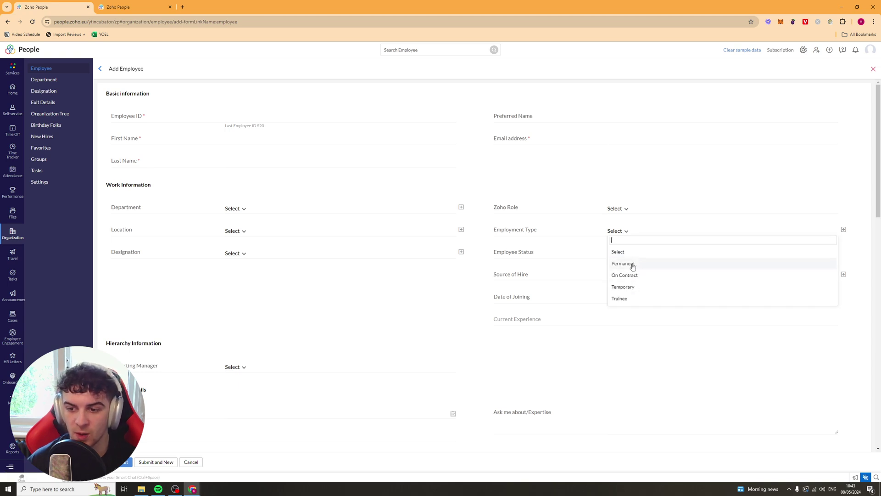
{"action": "left_click", "coordinate": [676, 178]}
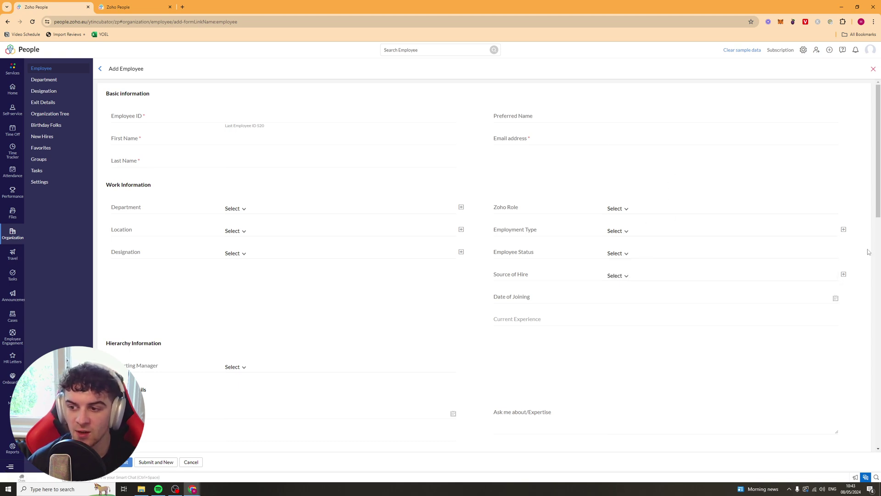
{"action": "left_click", "coordinate": [629, 254]}
{"action": "scroll", "coordinate": [642, 317], "scroll_direction": "down", "scroll_amount": 2}
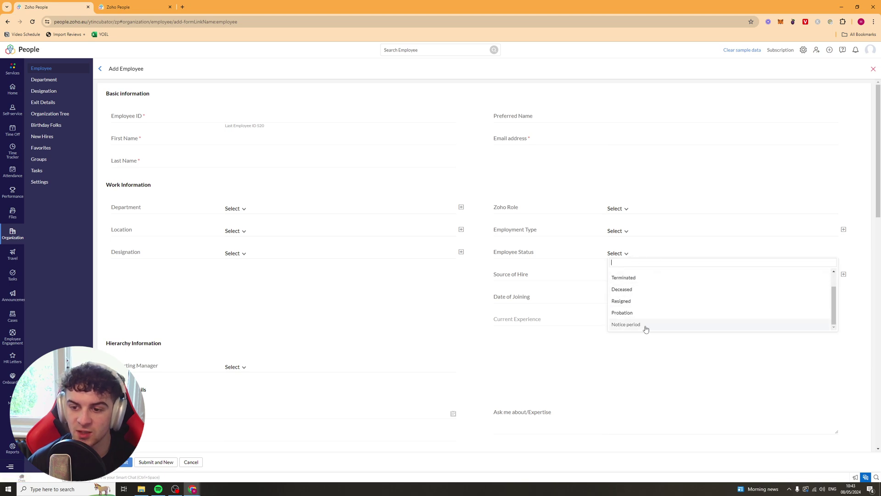
{"action": "scroll", "coordinate": [631, 298], "scroll_direction": "up", "scroll_amount": 2}
{"action": "left_click", "coordinate": [600, 370]}
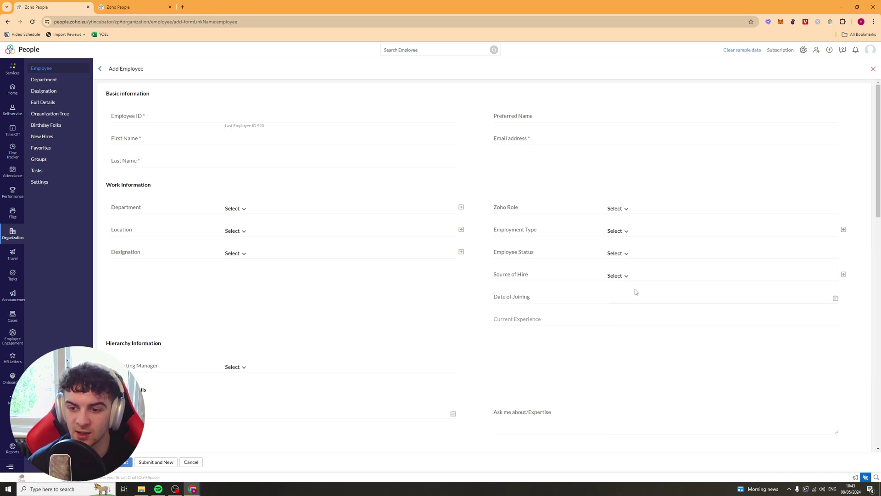
{"action": "left_click", "coordinate": [638, 277]}
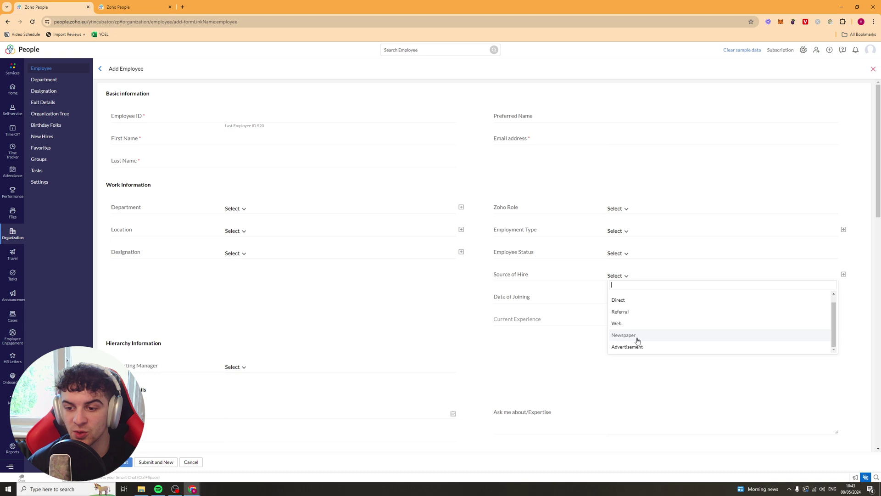
{"action": "left_click", "coordinate": [620, 389]}
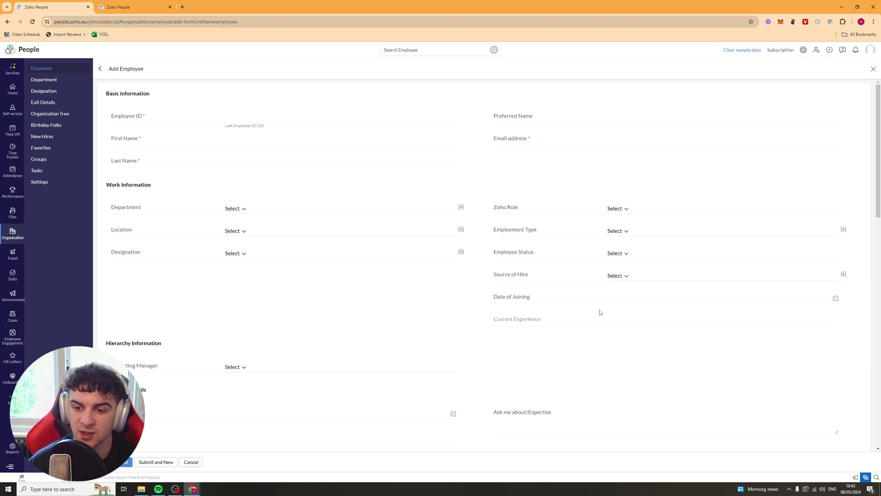
{"action": "scroll", "coordinate": [574, 312], "scroll_direction": "down", "scroll_amount": 5}
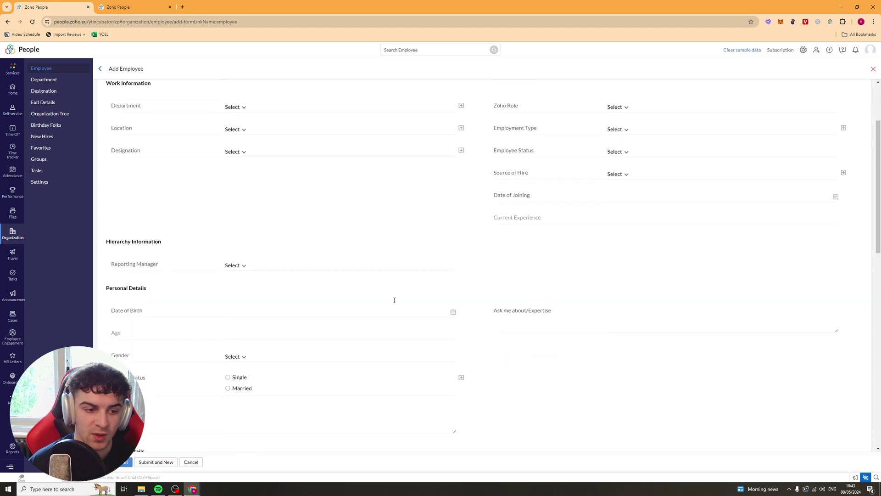
{"action": "left_click_drag", "start_coordinate": [116, 135], "coordinate": [131, 136]}
{"action": "left_click", "coordinate": [191, 138]}
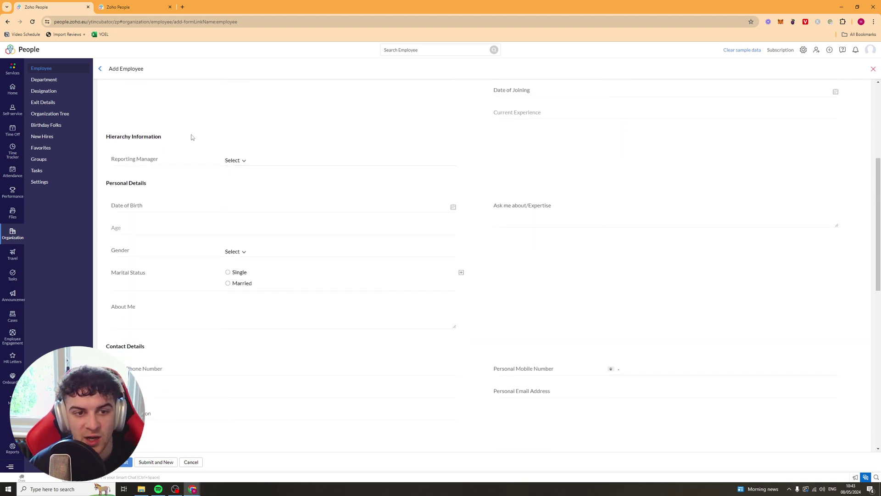
{"action": "left_click", "coordinate": [232, 160]}
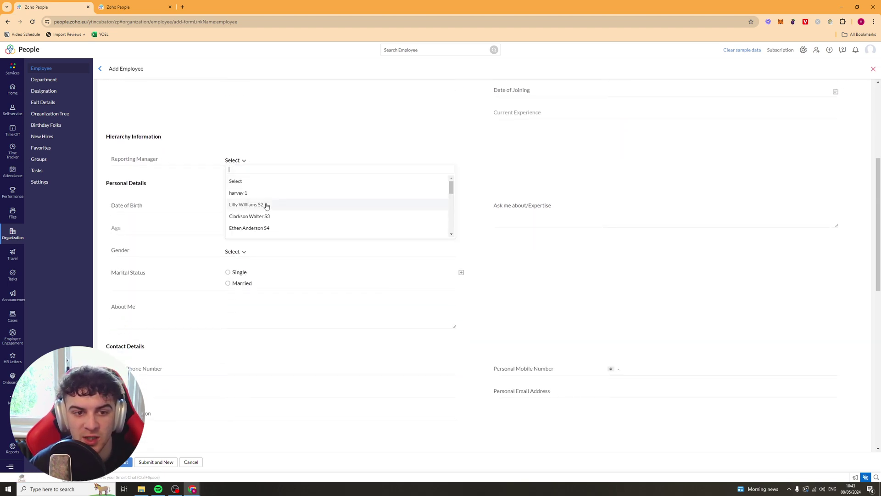
{"action": "scroll", "coordinate": [283, 202], "scroll_direction": "down", "scroll_amount": 5}
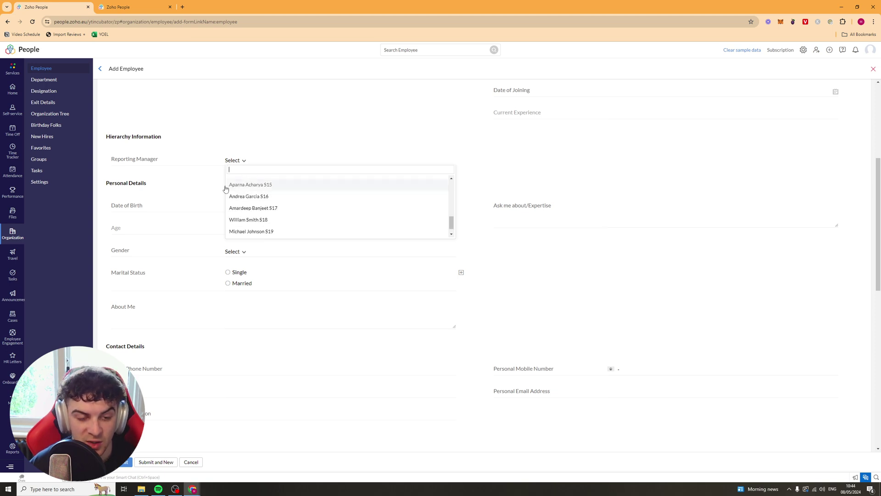
{"action": "left_click", "coordinate": [237, 136]}
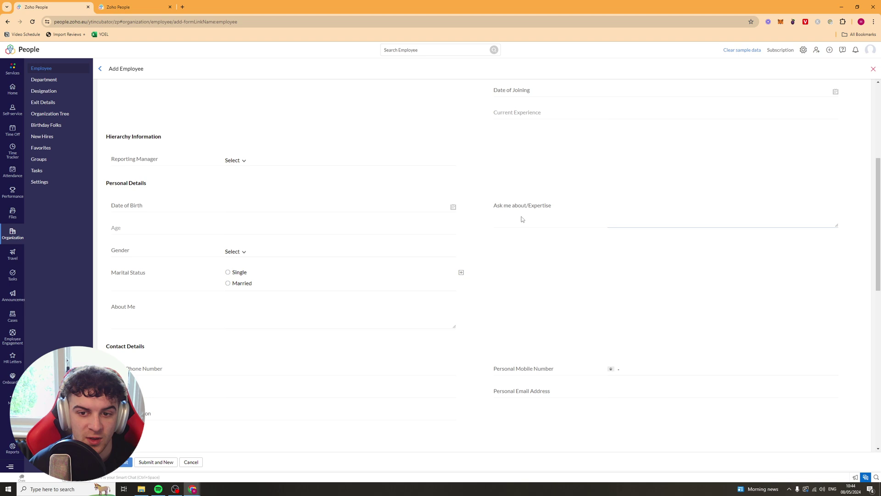
{"action": "scroll", "coordinate": [202, 230], "scroll_direction": "down", "scroll_amount": 1}
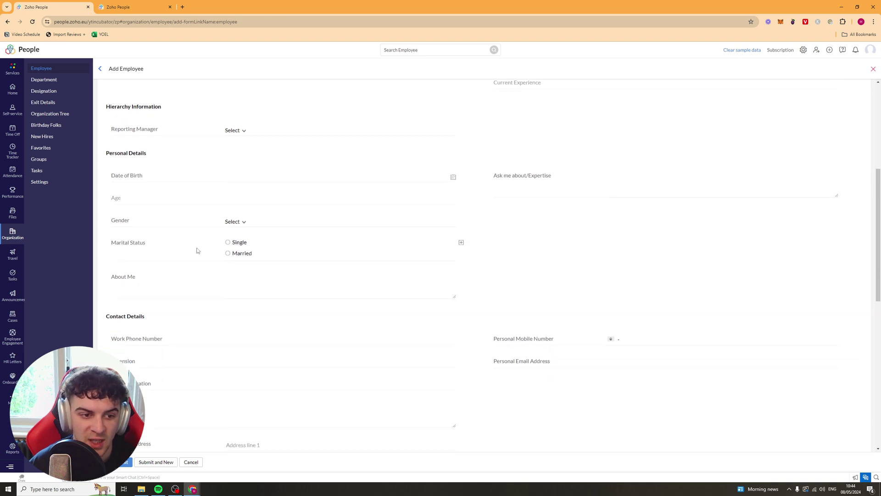
{"action": "left_click", "coordinate": [233, 217]}
{"action": "left_click", "coordinate": [238, 259]}
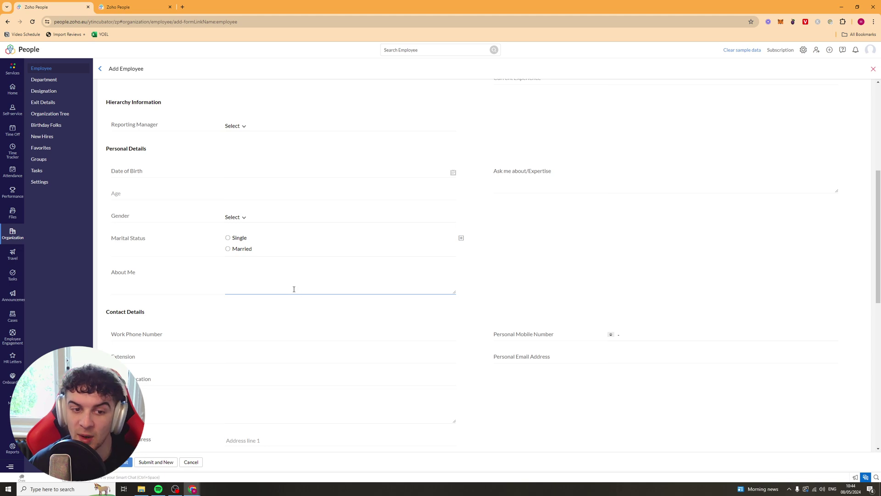
{"action": "scroll", "coordinate": [236, 259], "scroll_direction": "down", "scroll_amount": 3}
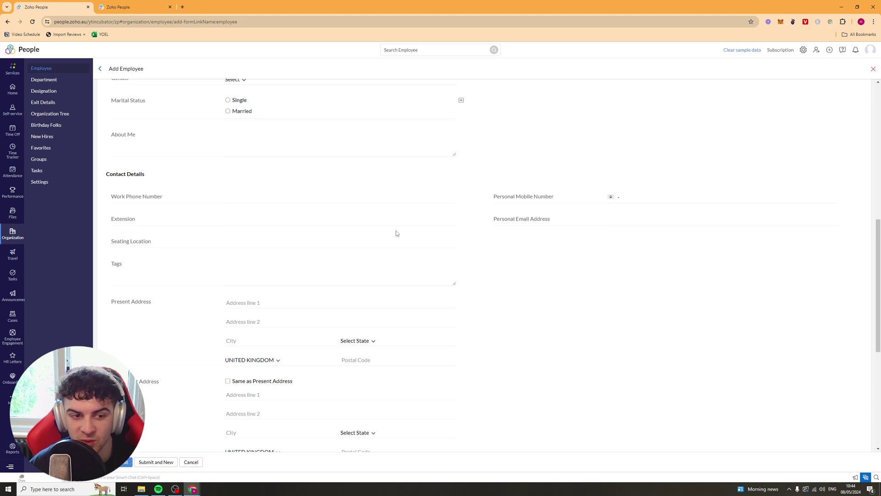
{"action": "scroll", "coordinate": [202, 250], "scroll_direction": "down", "scroll_amount": 2}
{"action": "left_click", "coordinate": [260, 141]}
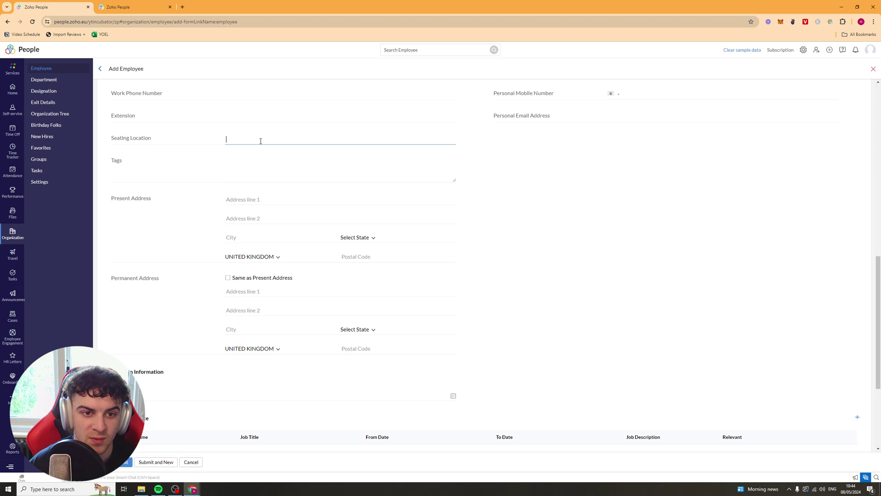
{"action": "left_click", "coordinate": [197, 194]}
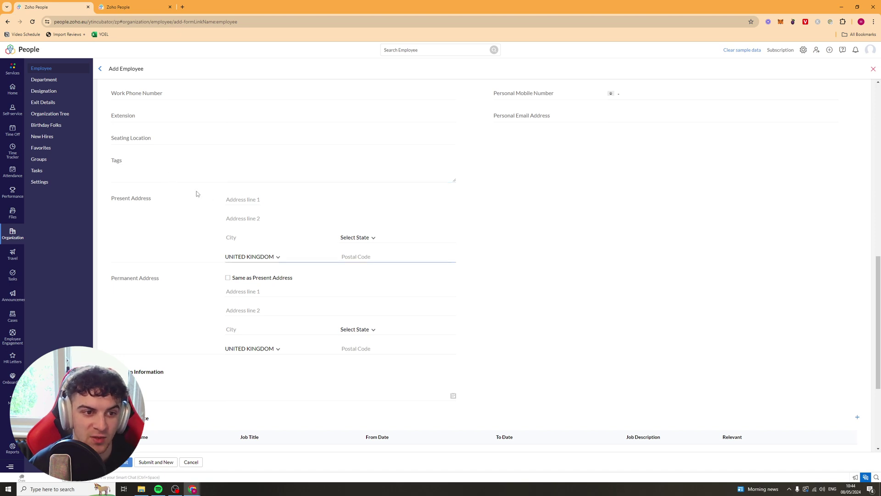
{"action": "scroll", "coordinate": [197, 194], "scroll_direction": "down", "scroll_amount": 1}
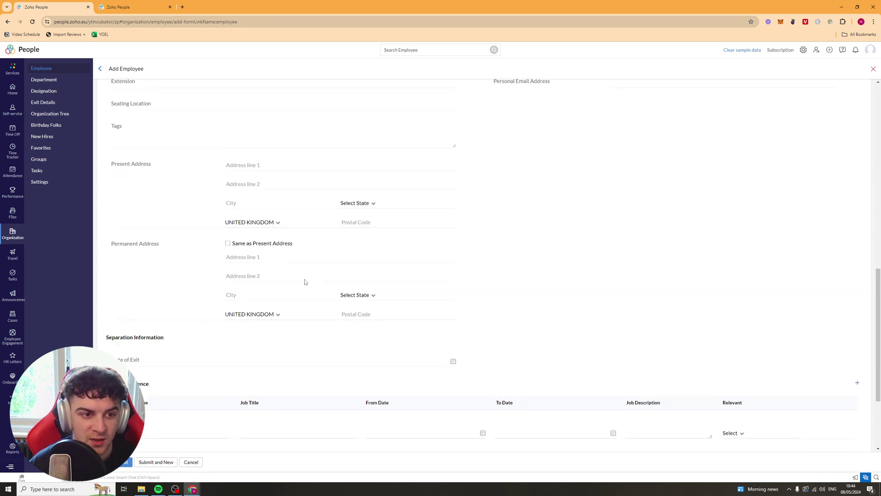
{"action": "scroll", "coordinate": [206, 215], "scroll_direction": "down", "scroll_amount": 3}
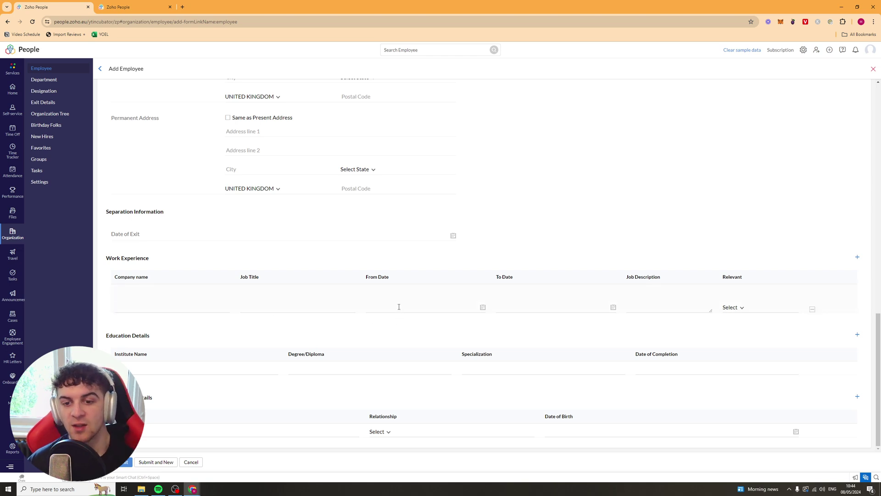
{"action": "left_click", "coordinate": [748, 310]}
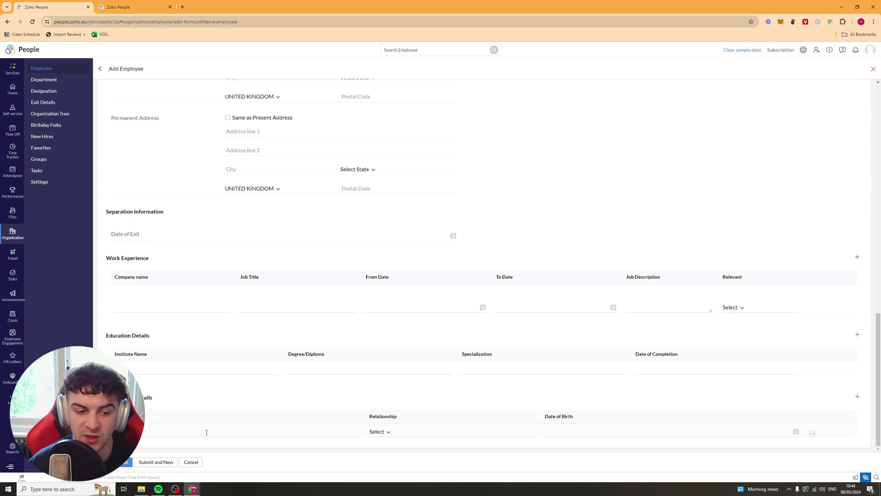
{"action": "left_click", "coordinate": [402, 432]}
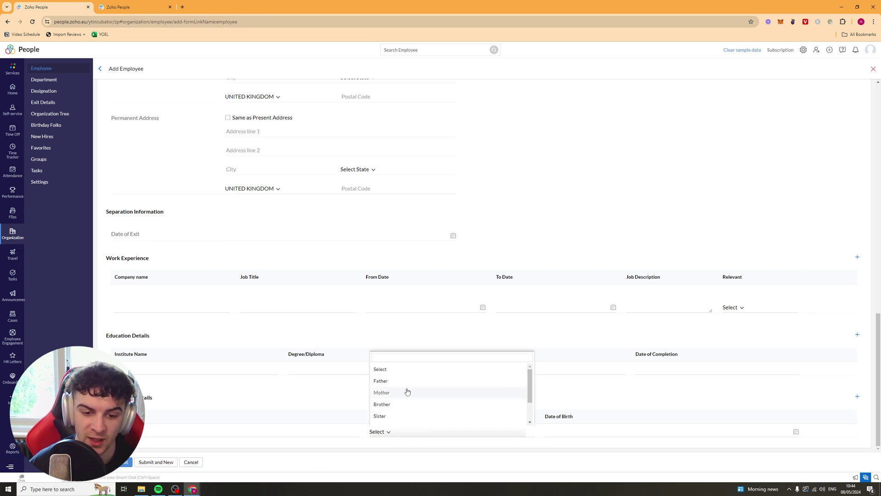
{"action": "left_click", "coordinate": [214, 436]}
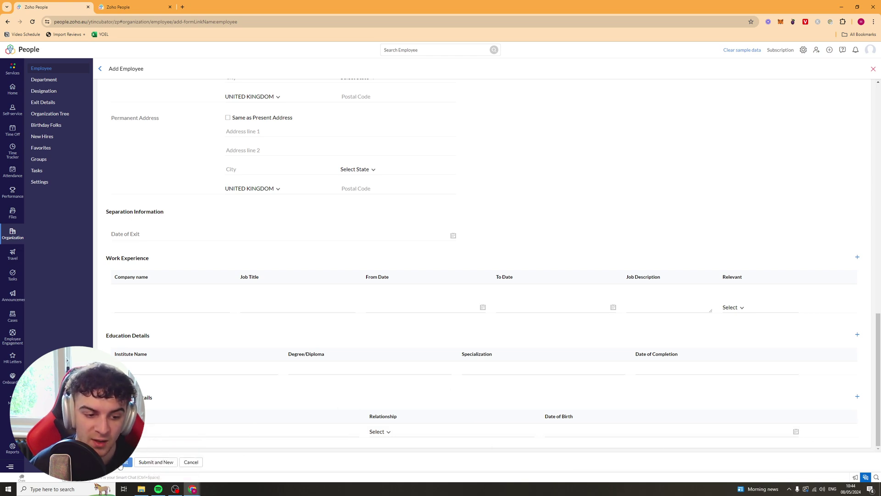
{"action": "scroll", "coordinate": [207, 208], "scroll_direction": "up", "scroll_amount": 20}
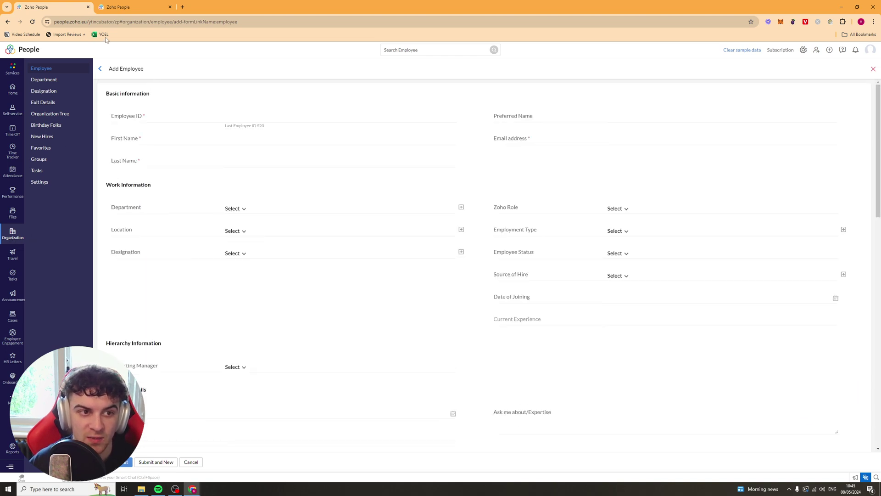
Discard the Add Employee form, review employee S20's edit form, and exit it unchanged
{"action": "left_click", "coordinate": [101, 70]}
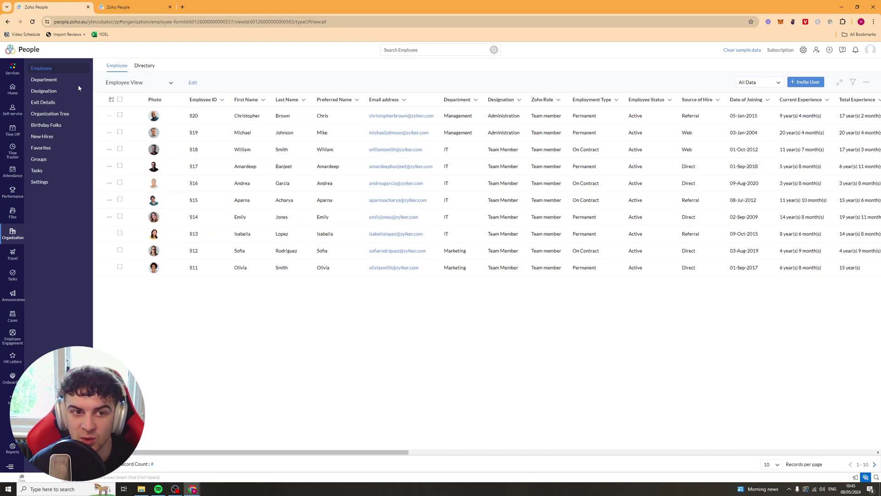
{"action": "left_click", "coordinate": [111, 116]}
{"action": "left_click", "coordinate": [116, 140]}
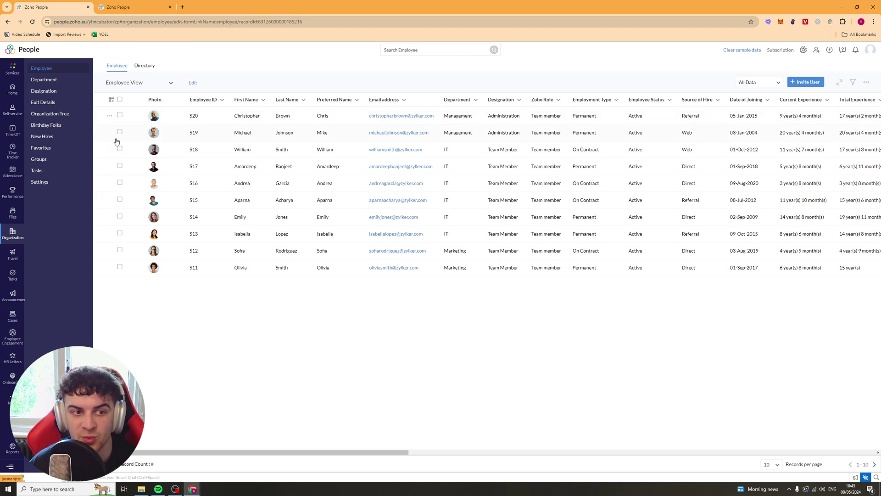
{"action": "scroll", "coordinate": [454, 171], "scroll_direction": "down", "scroll_amount": 4}
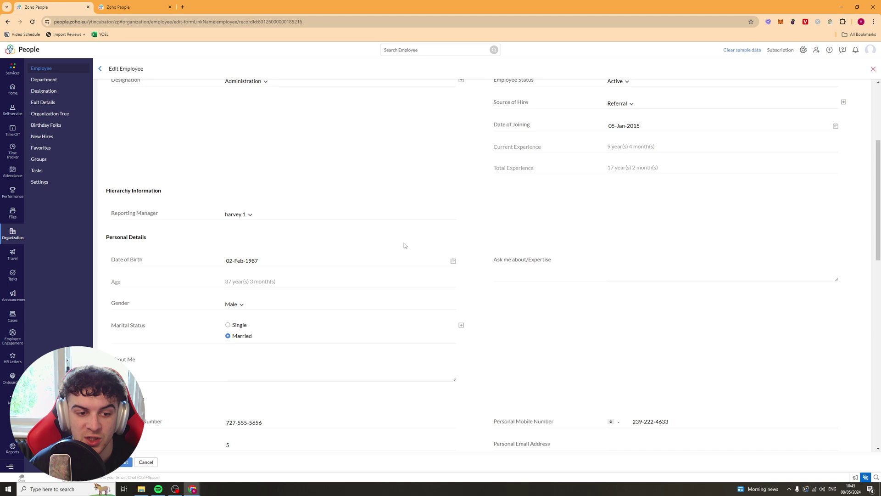
{"action": "scroll", "coordinate": [404, 245], "scroll_direction": "down", "scroll_amount": 15}
{"action": "scroll", "coordinate": [320, 215], "scroll_direction": "up", "scroll_amount": 1}
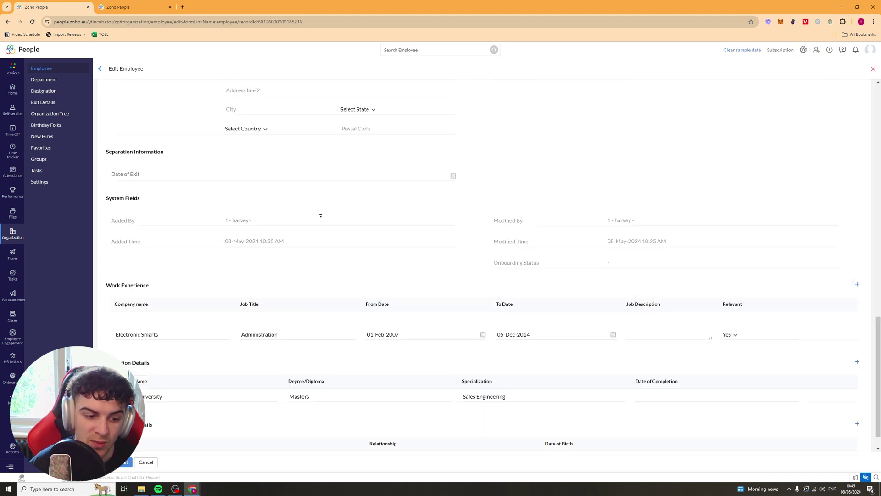
{"action": "scroll", "coordinate": [320, 215], "scroll_direction": "up", "scroll_amount": 15}
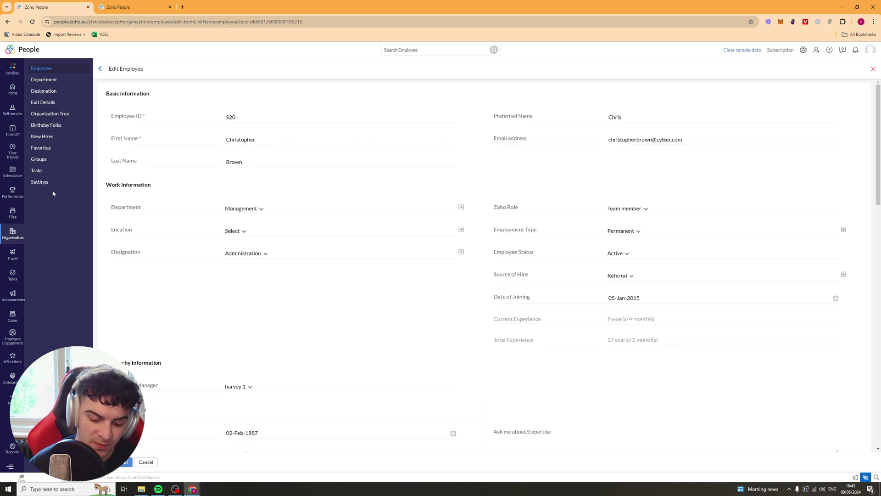
{"action": "key", "text": "Escape"}
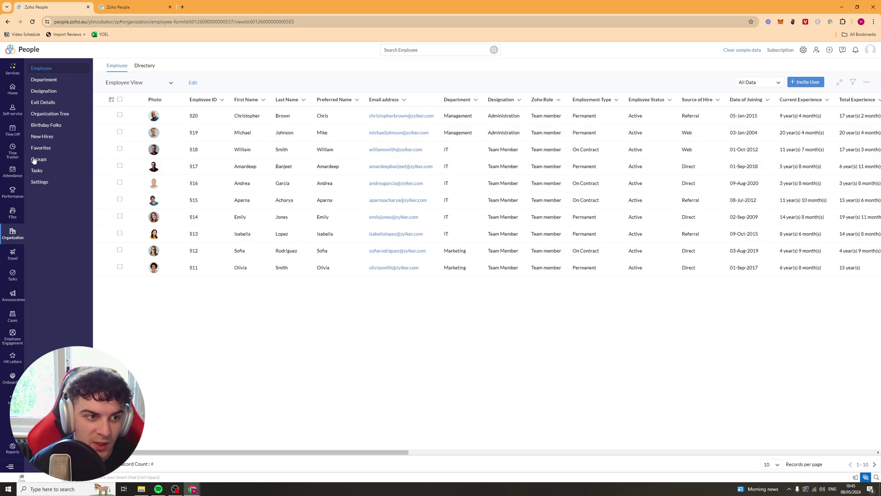
Open a new Department form, check the lead and parent department options, then abandon it
{"action": "left_click", "coordinate": [41, 81]}
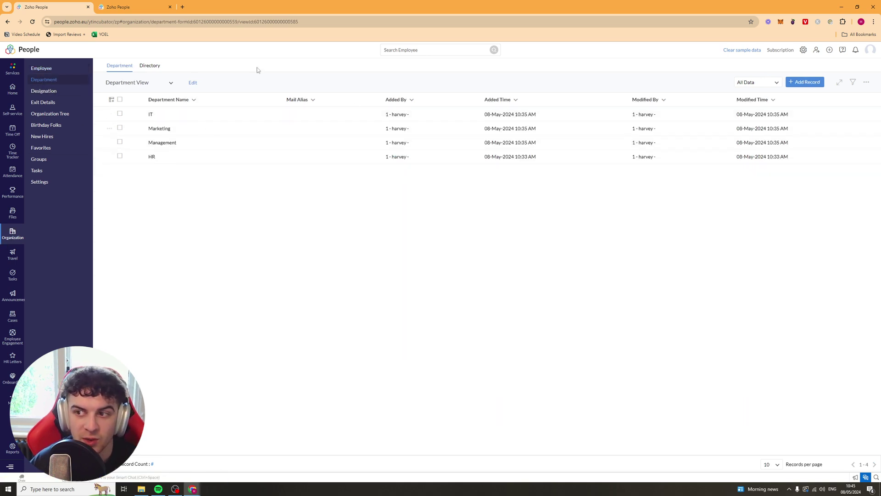
{"action": "left_click", "coordinate": [820, 82]}
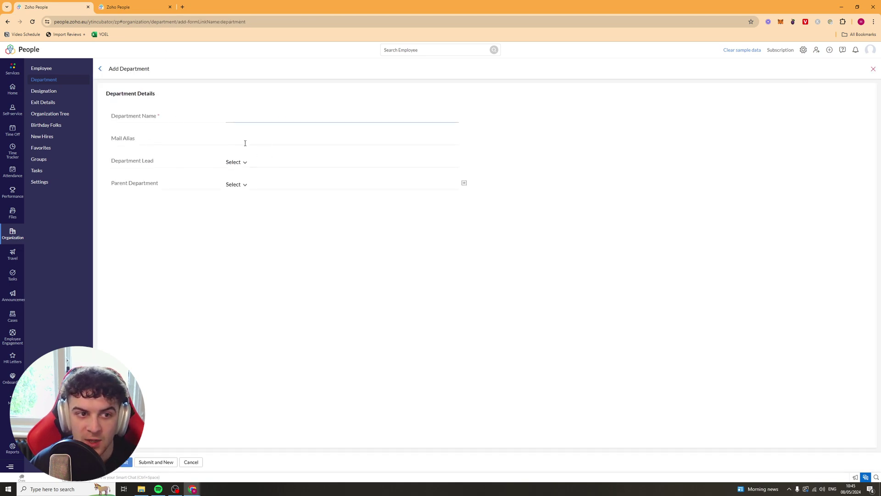
{"action": "left_click", "coordinate": [236, 162]}
{"action": "left_click", "coordinate": [210, 189]}
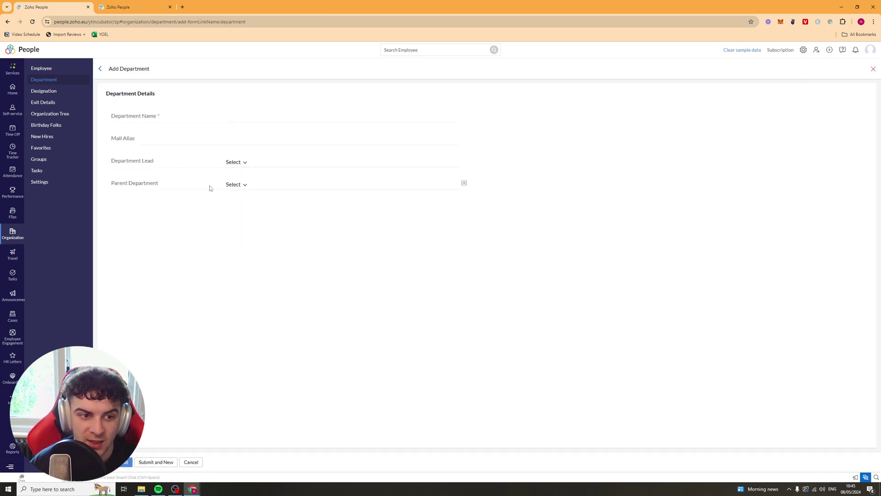
{"action": "left_click", "coordinate": [249, 184]}
{"action": "left_click", "coordinate": [173, 227]}
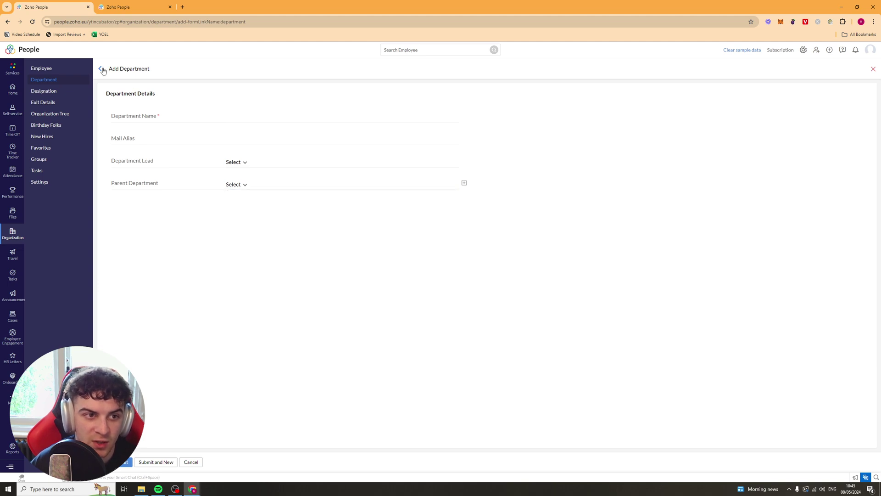
{"action": "left_click", "coordinate": [101, 68]}
Check Designations, start and abandon an Exit Details record, then show the Organization Tree
{"action": "left_click", "coordinate": [44, 91]}
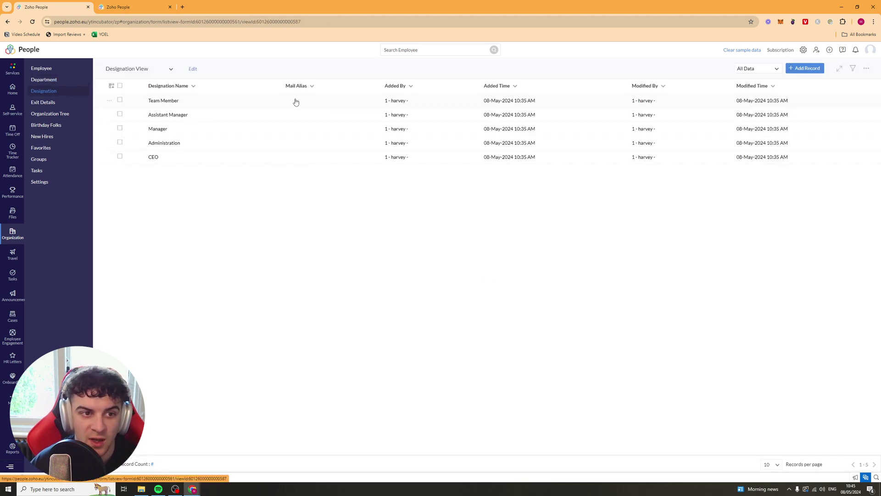
{"action": "left_click", "coordinate": [44, 102]}
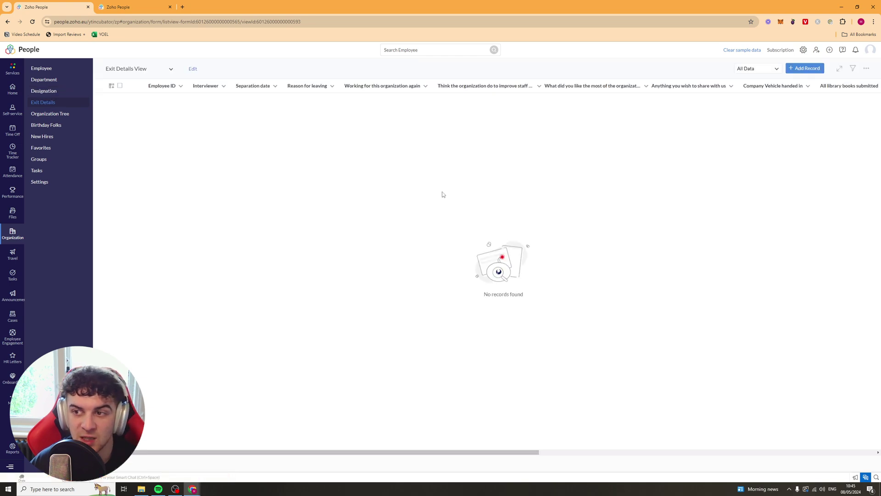
{"action": "left_click", "coordinate": [800, 70]}
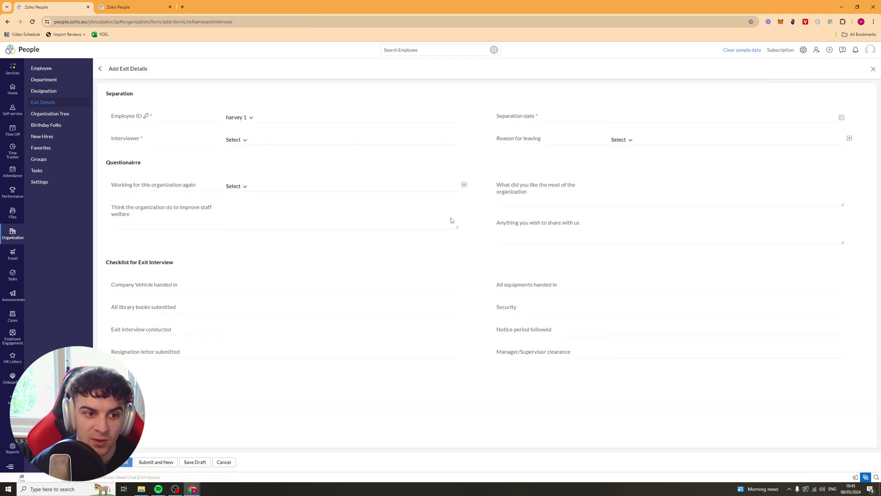
{"action": "left_click", "coordinate": [100, 68]}
{"action": "left_click", "coordinate": [48, 114]}
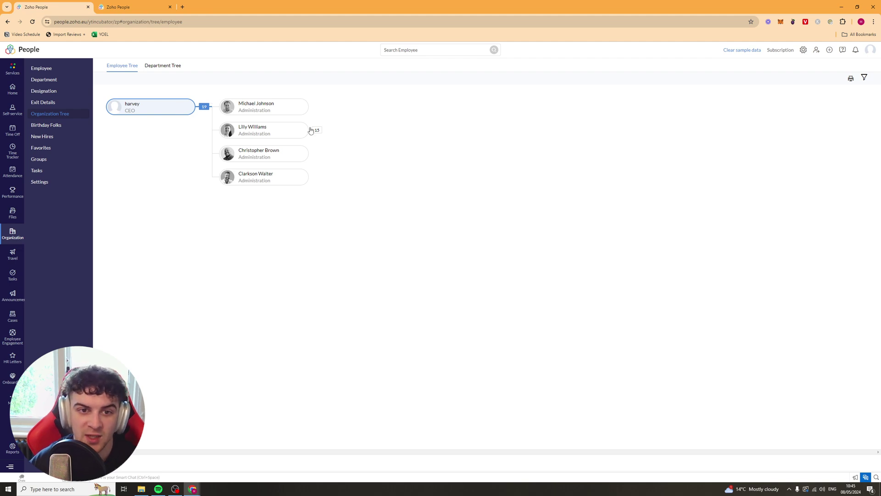
Browse the Birthdays and New Hires lists, then the four starred Favorites employees
{"action": "left_click", "coordinate": [46, 125]}
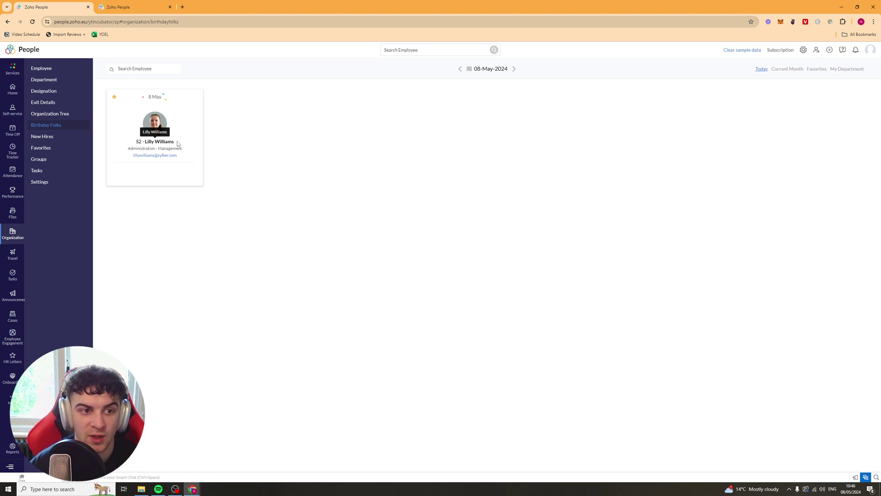
{"action": "left_click", "coordinate": [42, 137]}
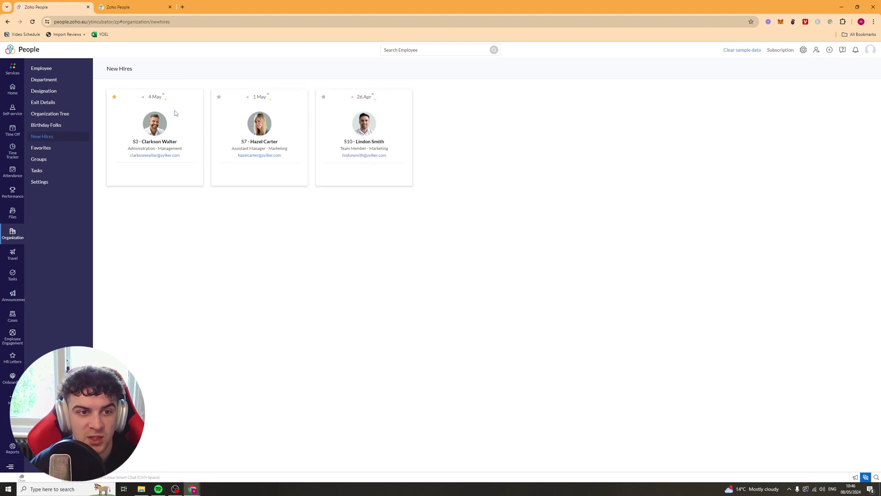
{"action": "left_click", "coordinate": [51, 149]}
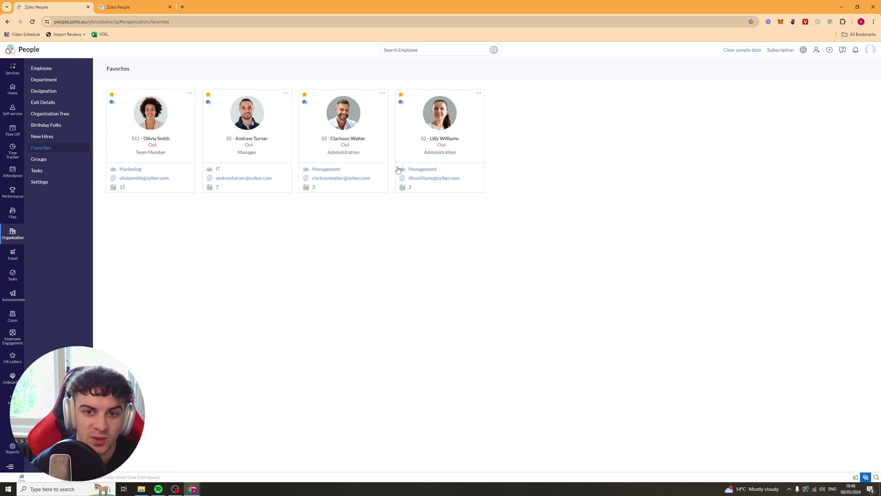
Cancel a new group without adding anyone, then view Tasks and the Organization settings forms
{"action": "left_click", "coordinate": [56, 162]}
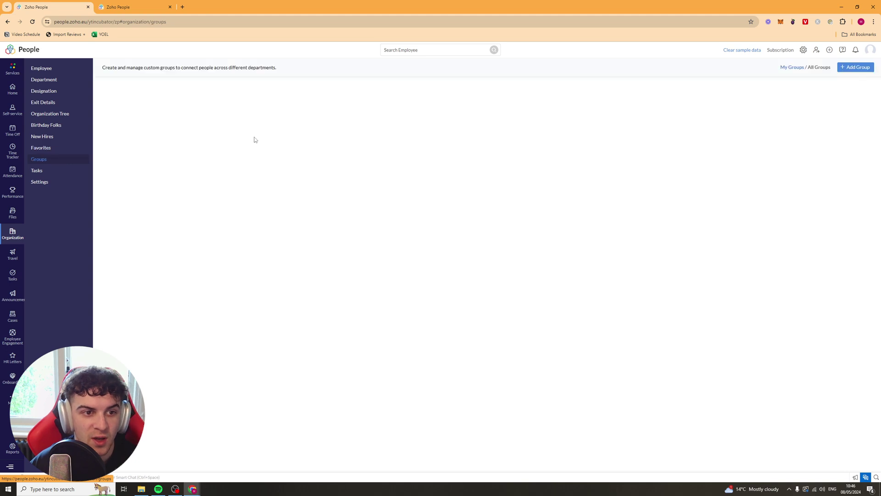
{"action": "left_click", "coordinate": [855, 68]}
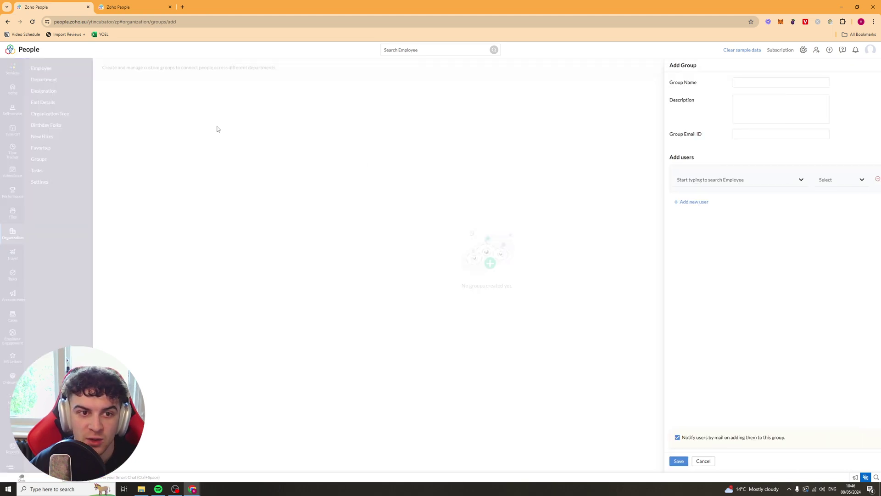
{"action": "left_click", "coordinate": [709, 179]}
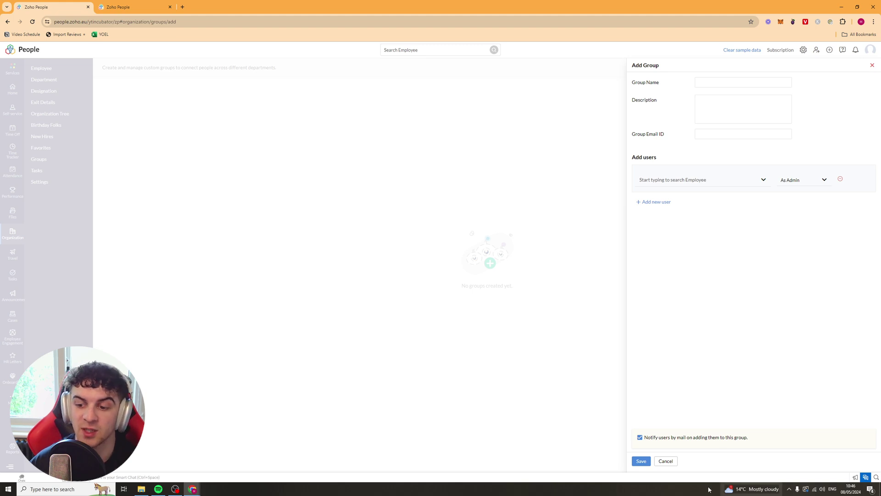
{"action": "left_click", "coordinate": [666, 460]}
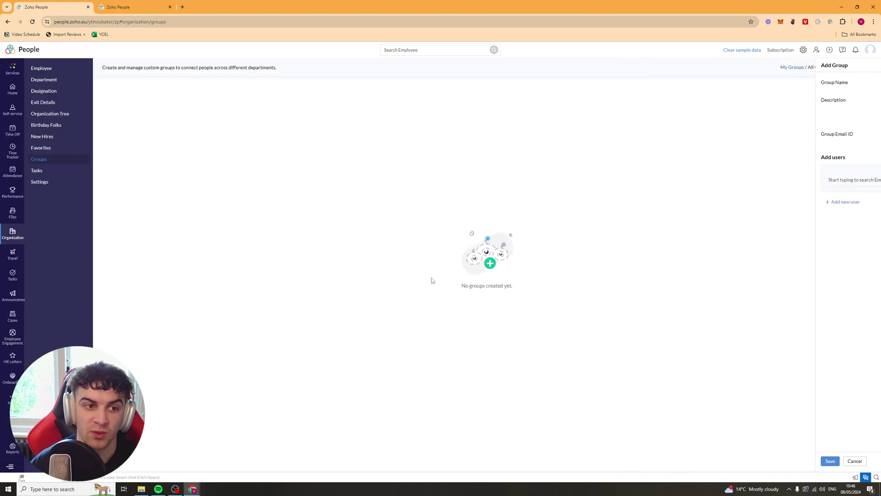
{"action": "left_click", "coordinate": [36, 170]}
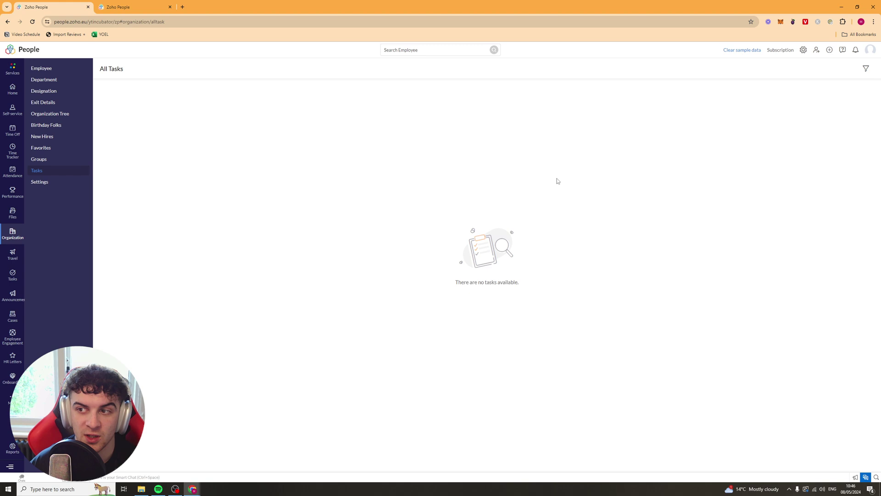
{"action": "left_click", "coordinate": [40, 181]}
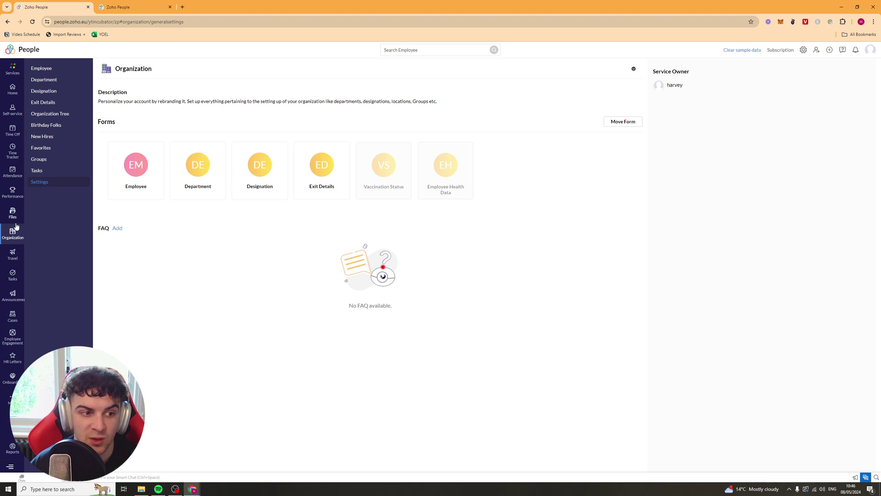
Scroll through every Home dashboard widget and try dragging New Hires onto Birthday's place
{"action": "left_click", "coordinate": [13, 90]}
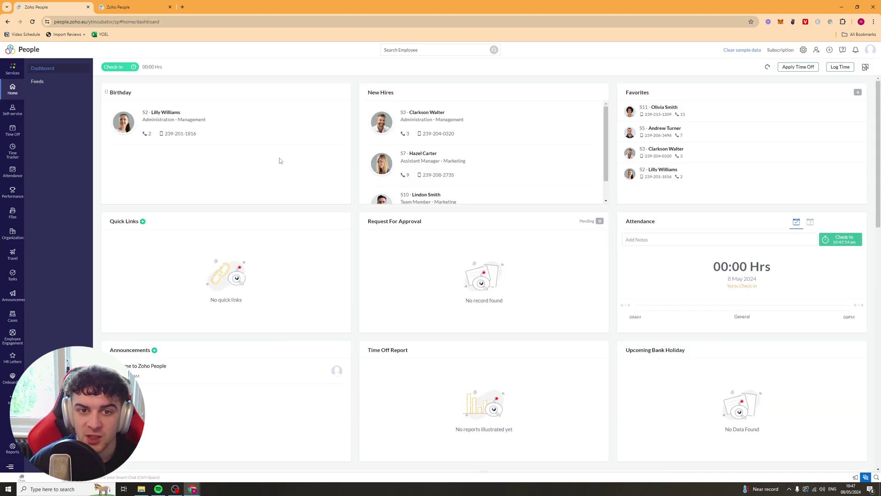
{"action": "scroll", "coordinate": [478, 170], "scroll_direction": "down", "scroll_amount": 3}
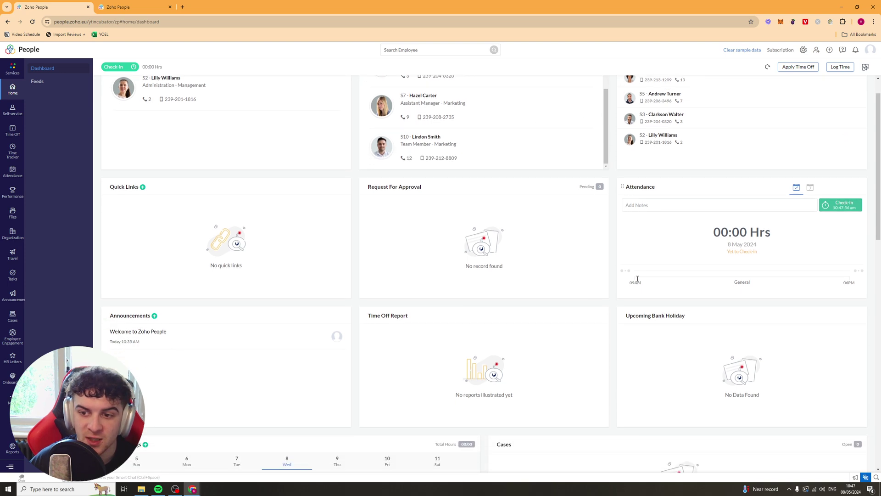
{"action": "scroll", "coordinate": [526, 135], "scroll_direction": "up", "scroll_amount": 1}
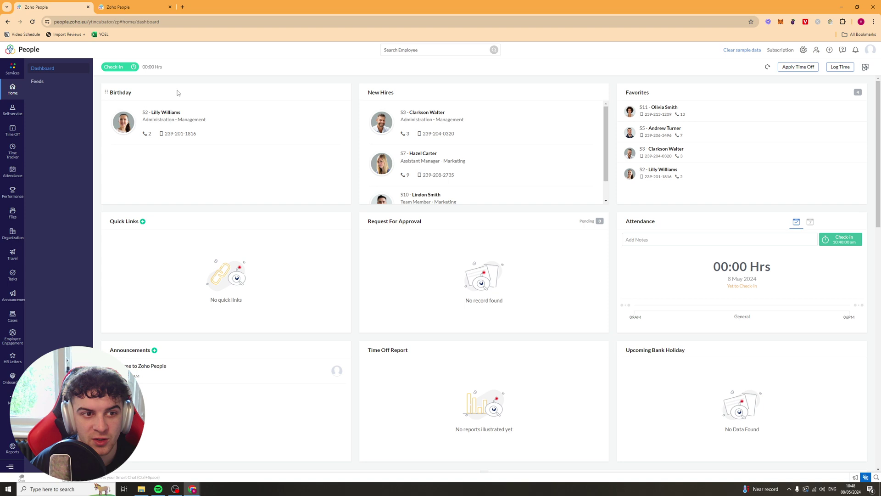
{"action": "scroll", "coordinate": [551, 174], "scroll_direction": "down", "scroll_amount": 4}
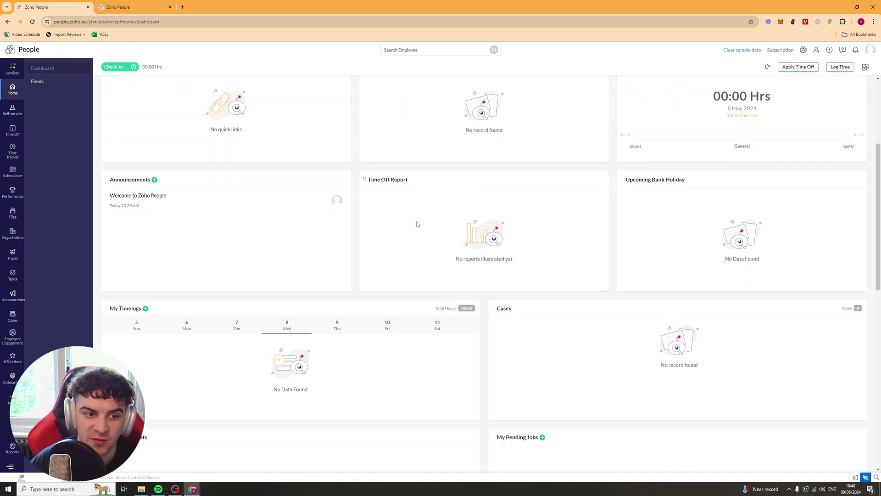
{"action": "scroll", "coordinate": [417, 223], "scroll_direction": "down", "scroll_amount": 11}
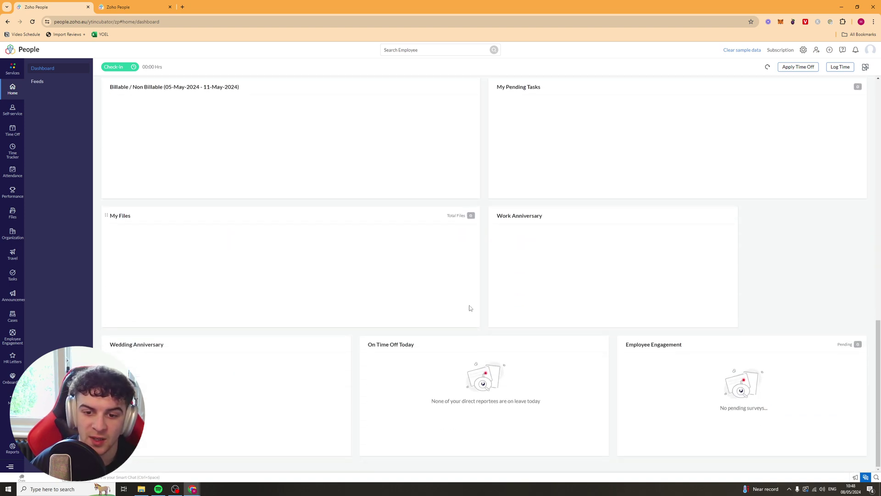
{"action": "scroll", "coordinate": [485, 308], "scroll_direction": "up", "scroll_amount": 14}
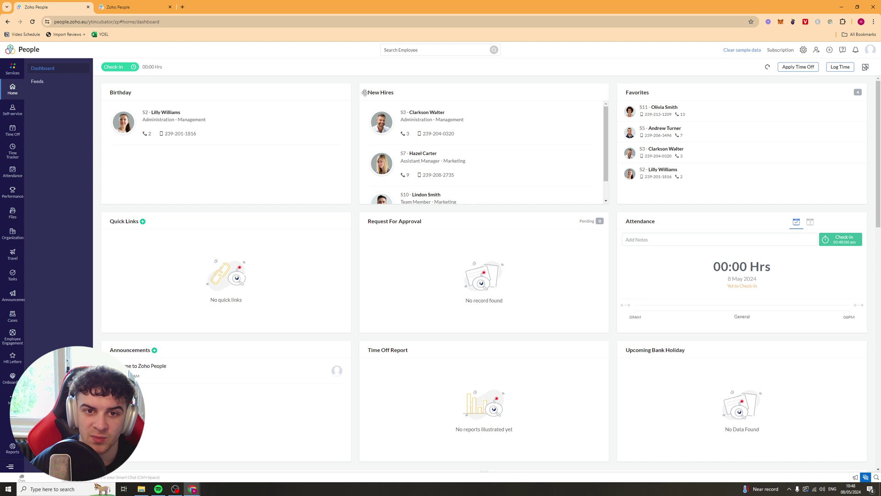
{"action": "left_click_drag", "start_coordinate": [366, 92], "coordinate": [107, 90]}
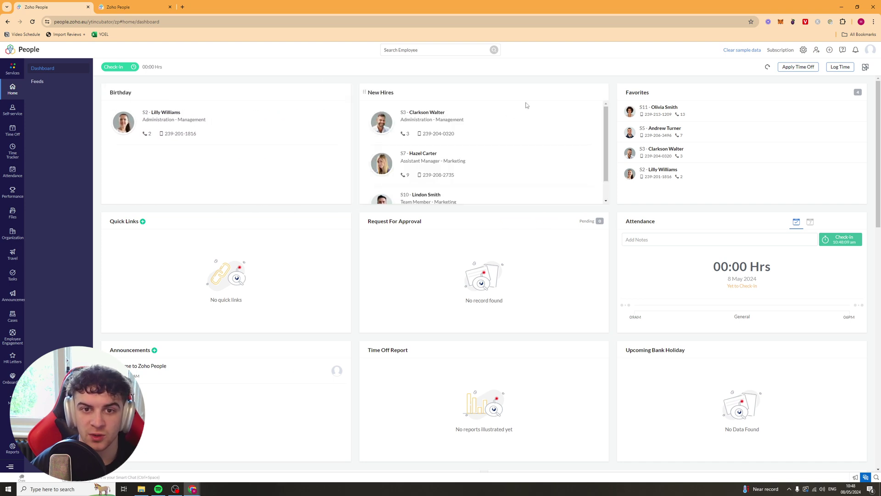
Open your self-service profile and scroll through its details
{"action": "left_click", "coordinate": [13, 111]}
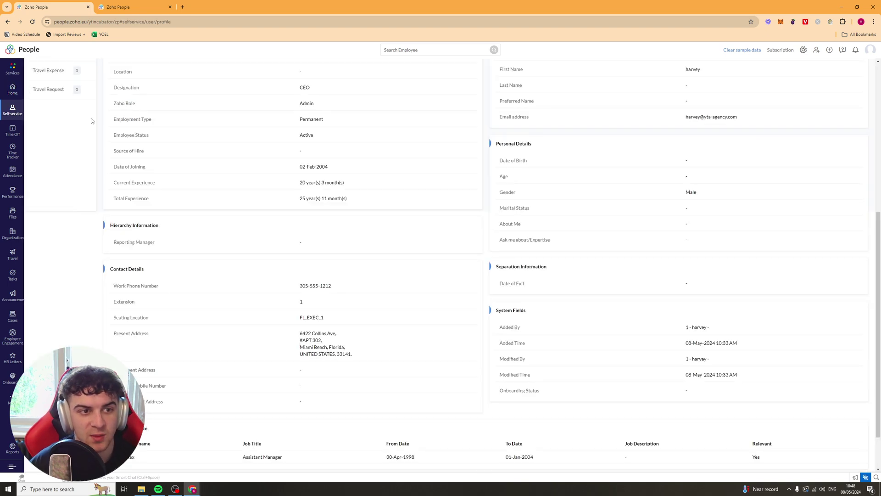
{"action": "scroll", "coordinate": [48, 110], "scroll_direction": "up", "scroll_amount": 6}
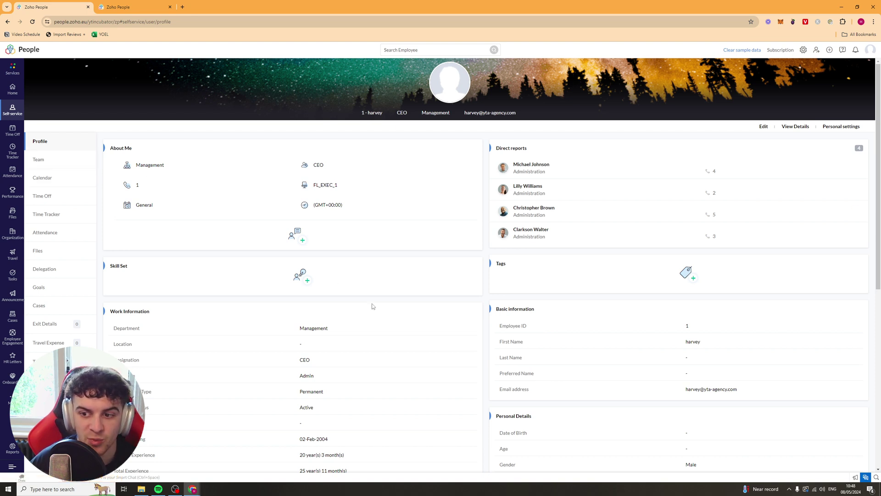
{"action": "scroll", "coordinate": [324, 262], "scroll_direction": "down", "scroll_amount": 3}
{"action": "scroll", "coordinate": [312, 270], "scroll_direction": "up", "scroll_amount": 3}
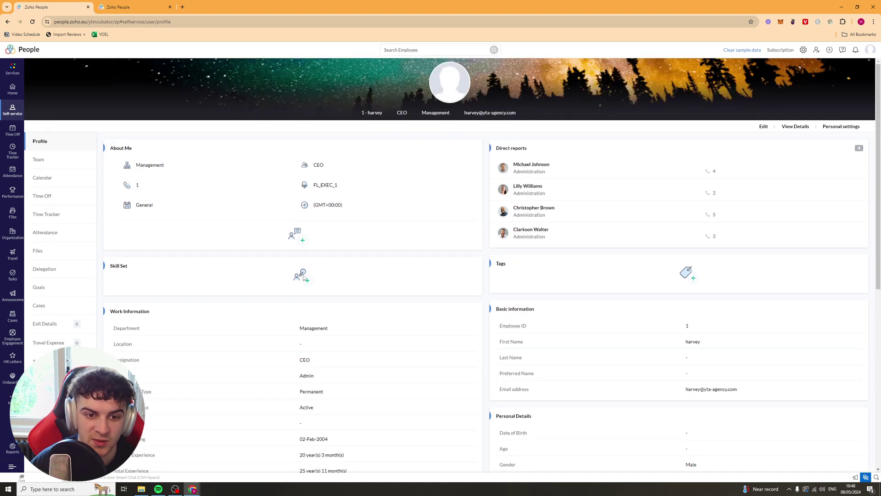
View your team members, then the calendar week of 05–11 May 2024
{"action": "left_click", "coordinate": [45, 159]}
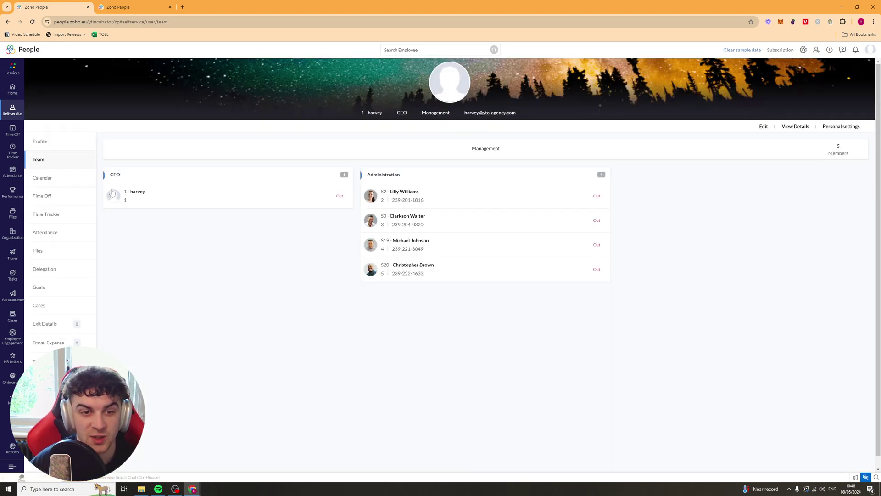
{"action": "left_click", "coordinate": [42, 177]}
{"action": "scroll", "coordinate": [311, 163], "scroll_direction": "down", "scroll_amount": 5}
{"action": "scroll", "coordinate": [370, 187], "scroll_direction": "up", "scroll_amount": 5}
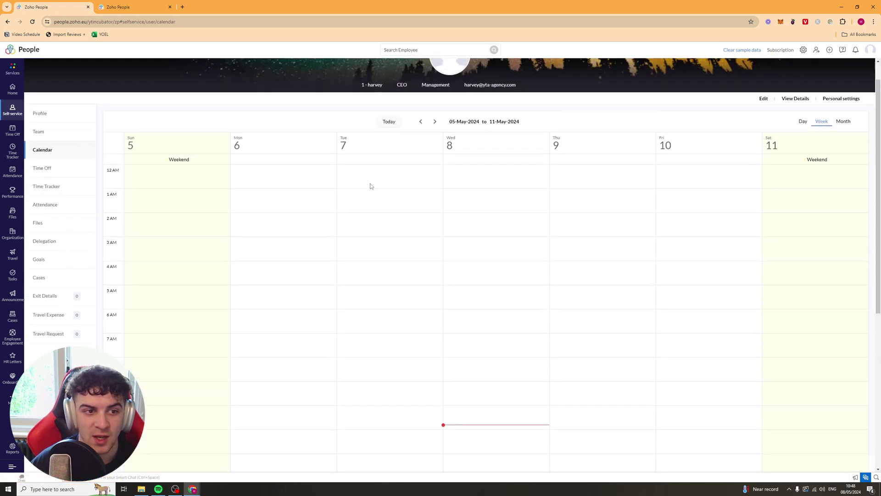
{"action": "scroll", "coordinate": [417, 202], "scroll_direction": "down", "scroll_amount": 3}
Start a leave request from the Wednesday calendar slot, check leave types, then close it unsubmitted
{"action": "right_click", "coordinate": [455, 325]}
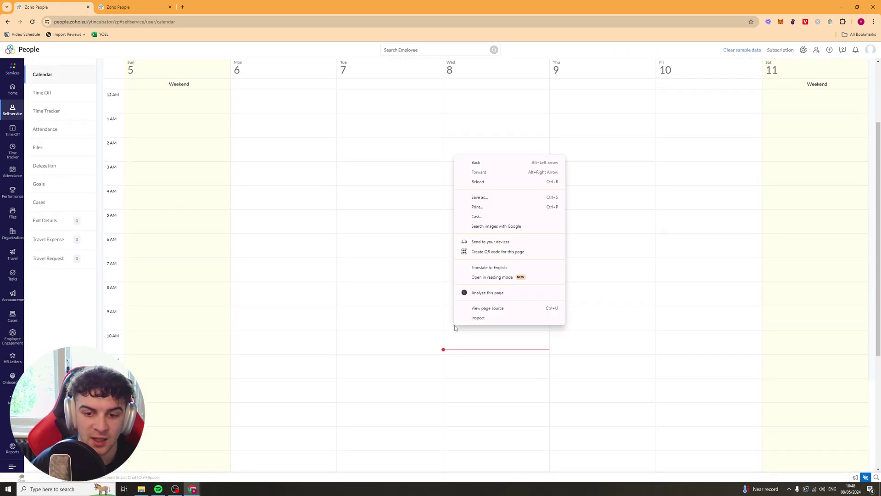
{"action": "key", "text": "Escape"}
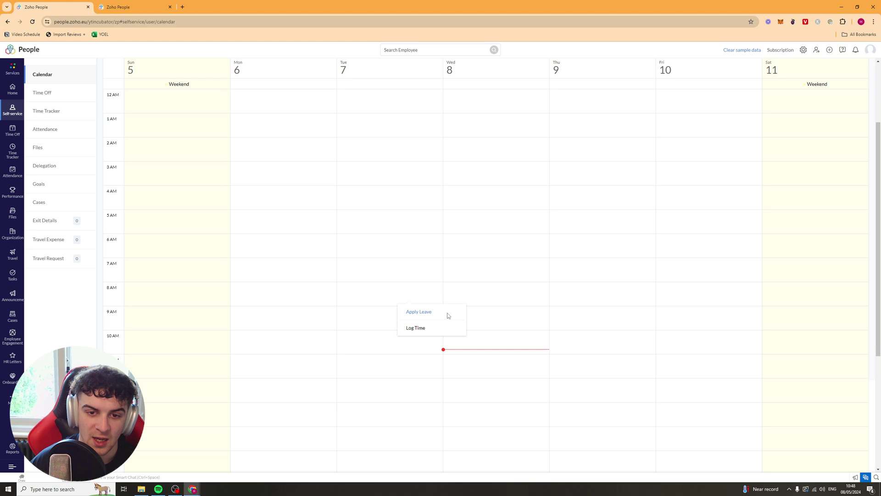
{"action": "left_click", "coordinate": [448, 315]}
{"action": "left_click", "coordinate": [286, 140]}
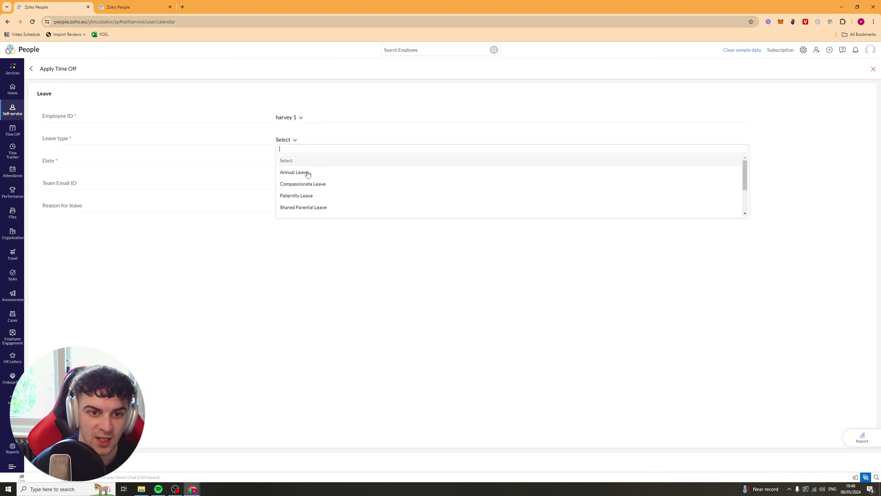
{"action": "left_click", "coordinate": [328, 221]}
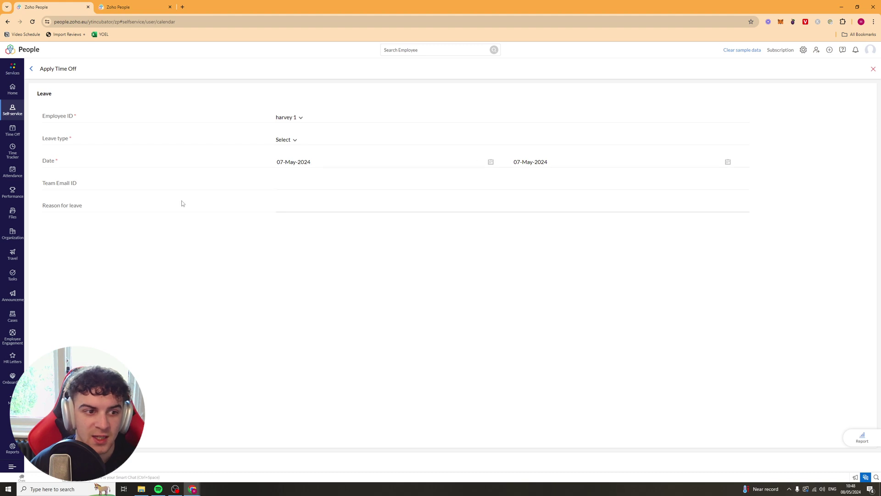
{"action": "left_click", "coordinate": [31, 69]}
{"action": "scroll", "coordinate": [265, 201], "scroll_direction": "down", "scroll_amount": 1}
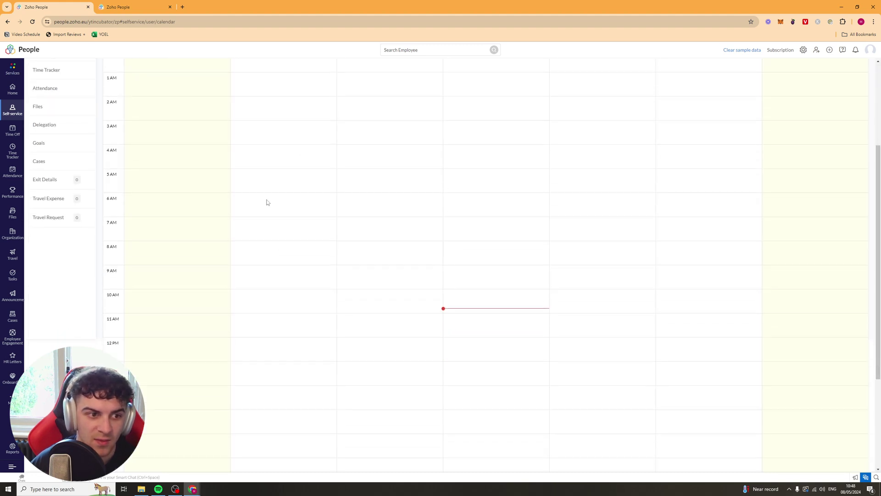
{"action": "scroll", "coordinate": [196, 161], "scroll_direction": "up", "scroll_amount": 3}
Show the 2024 balances with 28 Annual Leave days, then abandon a new time-off request
{"action": "left_click", "coordinate": [57, 167]}
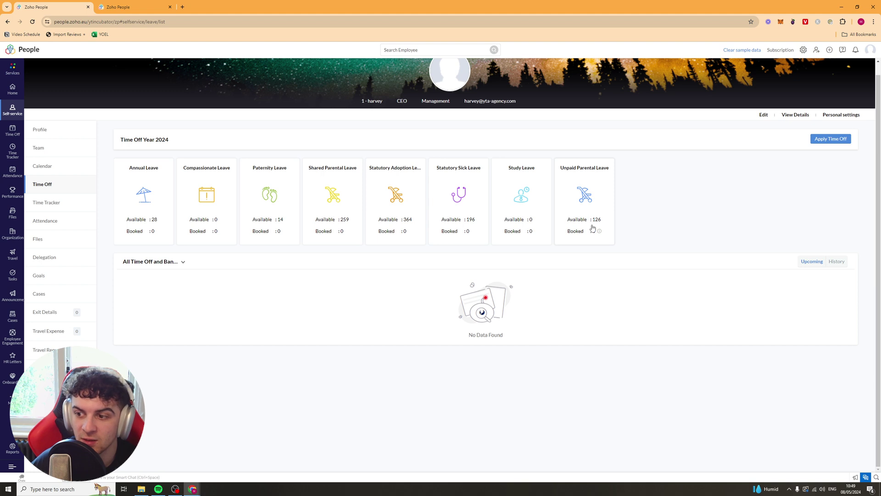
{"action": "left_click", "coordinate": [838, 139]}
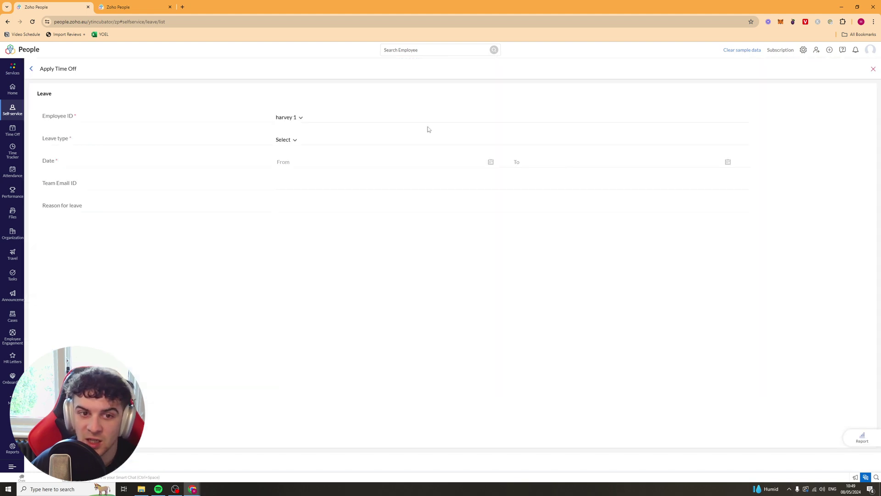
{"action": "left_click", "coordinate": [305, 120]}
{"action": "left_click", "coordinate": [305, 120]}
{"action": "left_click", "coordinate": [305, 119]}
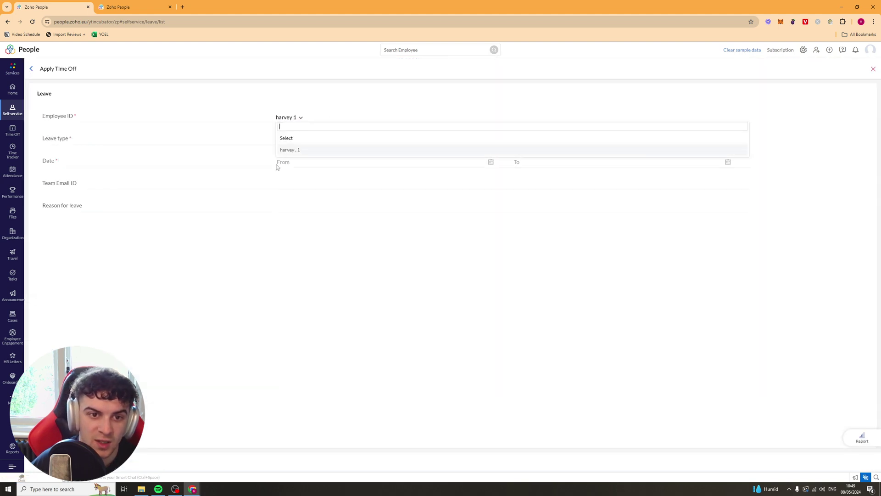
{"action": "left_click", "coordinate": [305, 119]}
{"action": "left_click", "coordinate": [31, 70]}
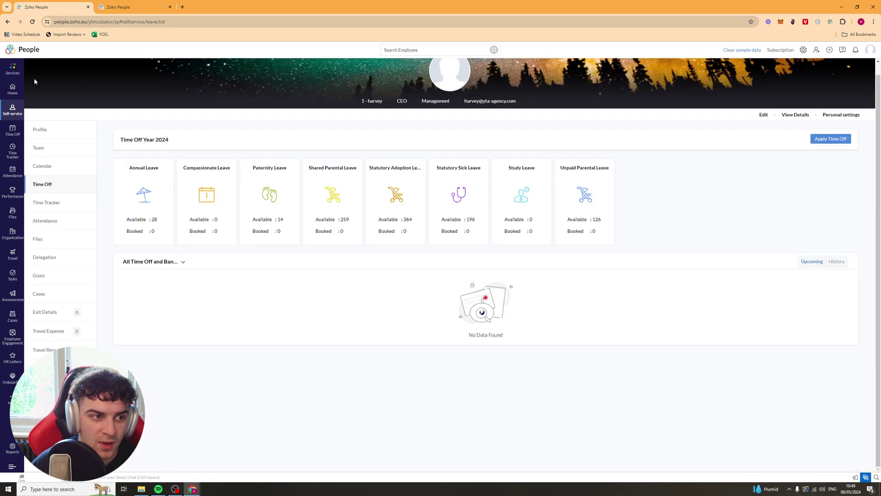
In Time Tracker, check the Log Time options, start the timer and allow location access
{"action": "left_click", "coordinate": [56, 204]}
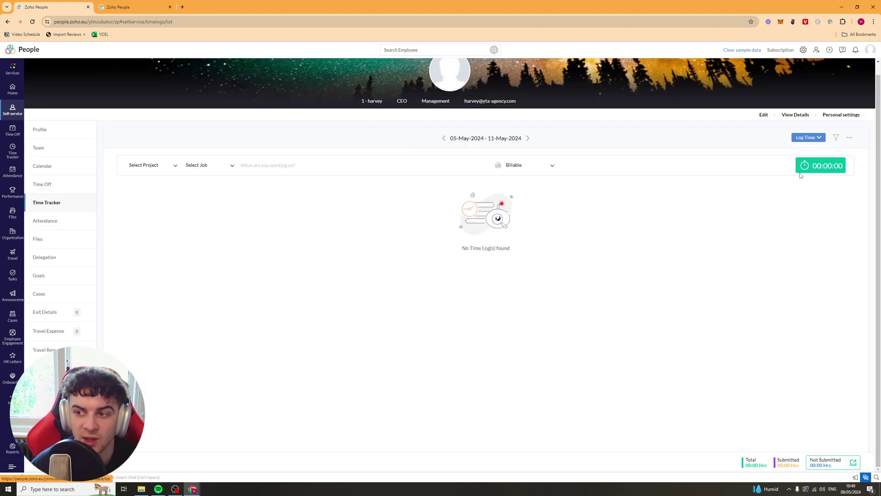
{"action": "left_click", "coordinate": [817, 142]}
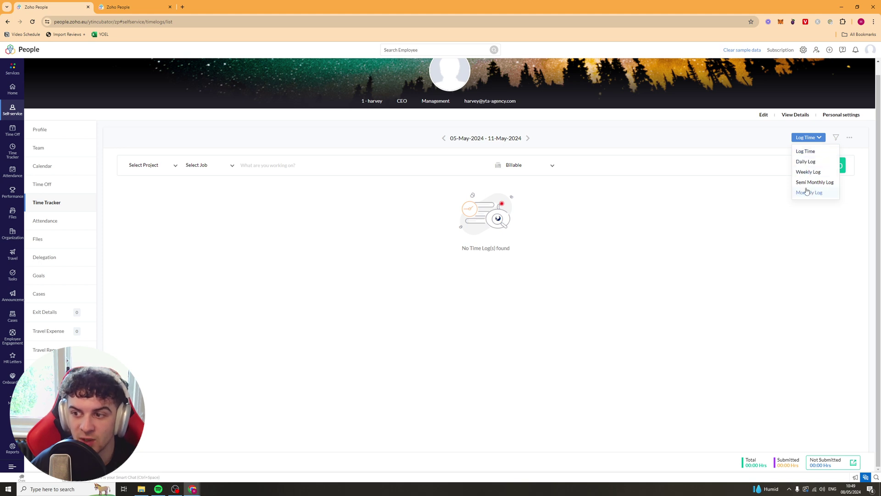
{"action": "left_click", "coordinate": [702, 234]}
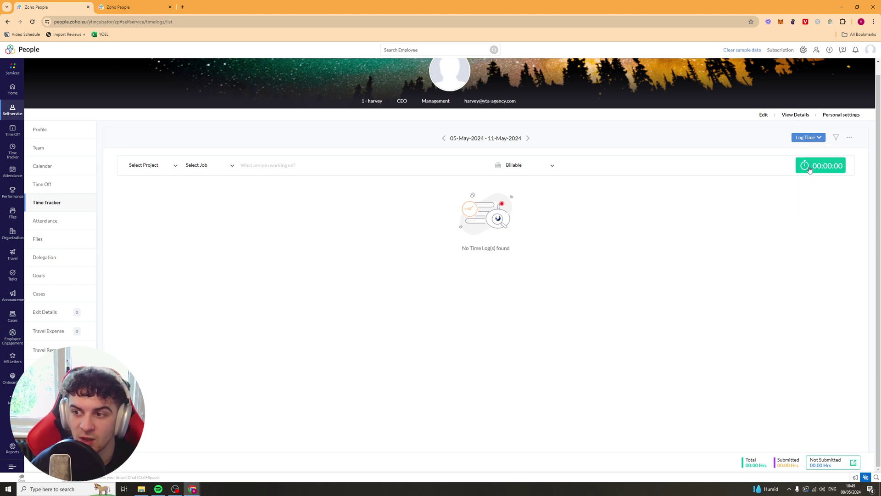
{"action": "left_click", "coordinate": [809, 168]}
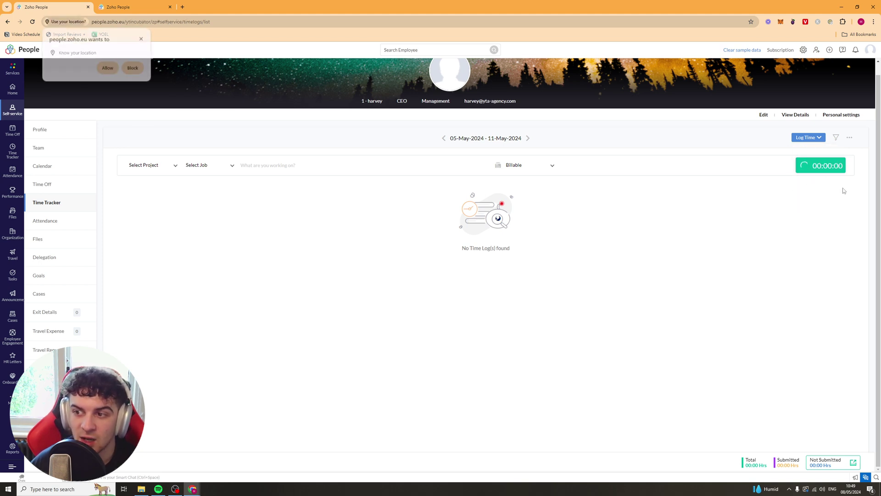
{"action": "left_click", "coordinate": [108, 69]}
Look over the Select Job list without choosing one, then go to the weekly Attendance page
{"action": "scroll", "coordinate": [826, 193], "scroll_direction": "up", "scroll_amount": 1}
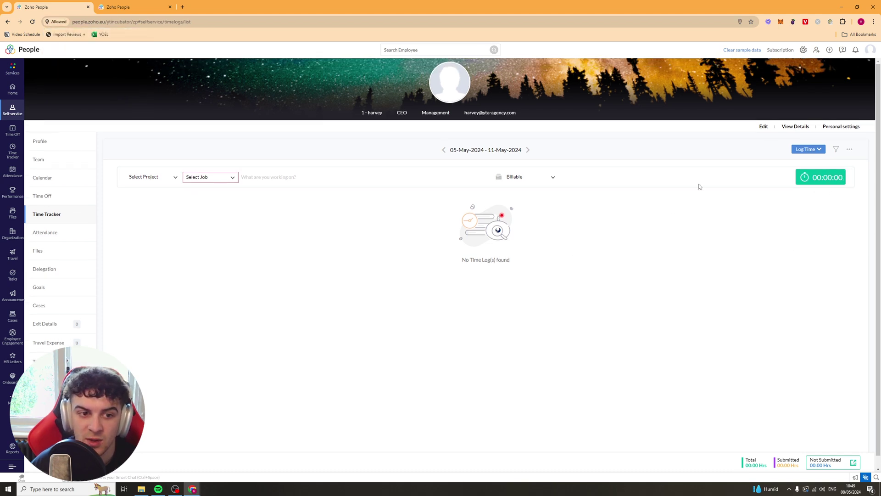
{"action": "left_click", "coordinate": [210, 178]}
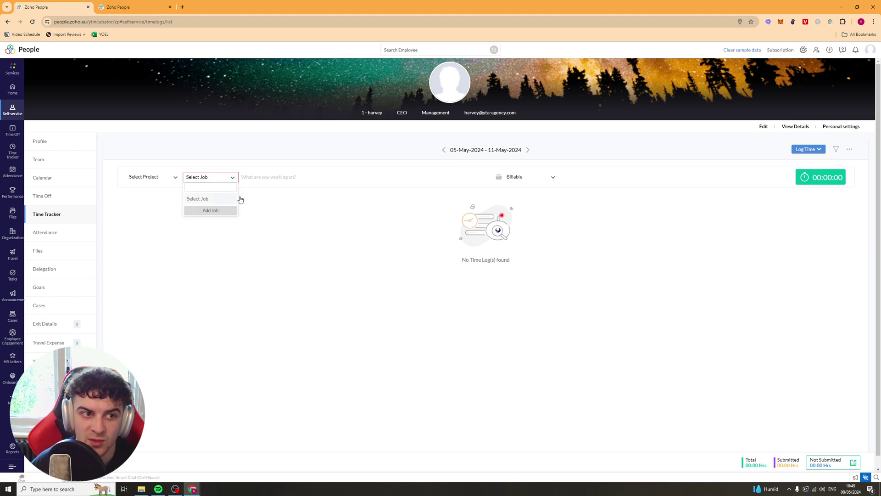
{"action": "left_click", "coordinate": [206, 179]}
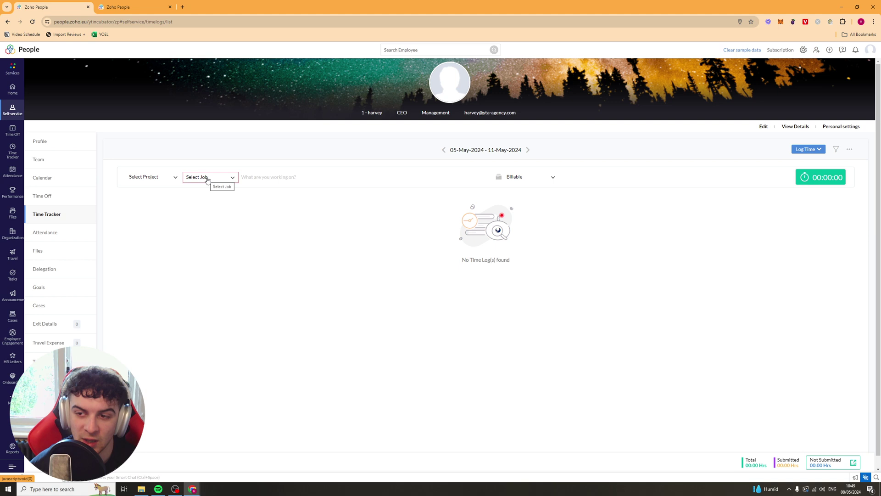
{"action": "left_click", "coordinate": [44, 232]}
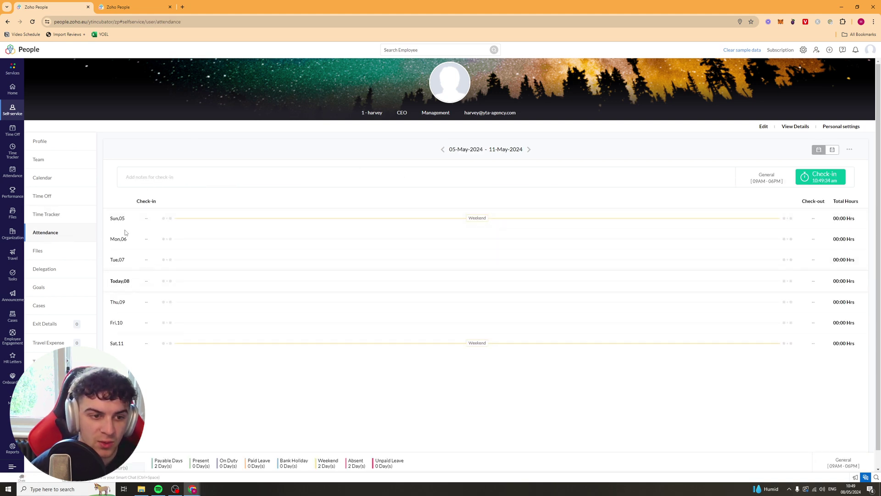
Look at employee Files, then open and discard an Add Delegation form
{"action": "scroll", "coordinate": [462, 222], "scroll_direction": "down", "scroll_amount": 1}
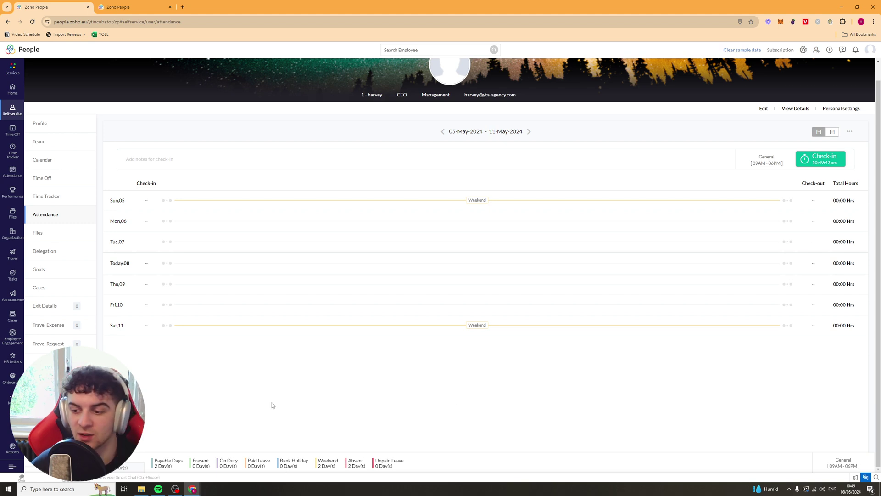
{"action": "left_click", "coordinate": [56, 233]}
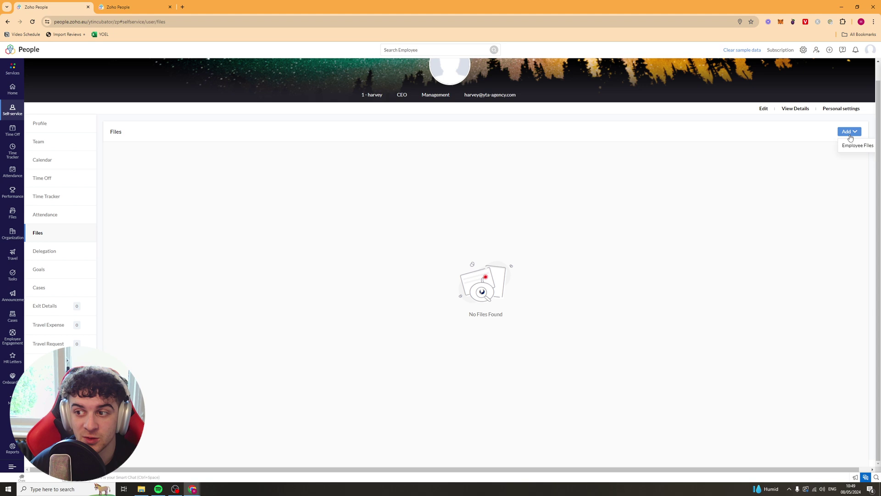
{"action": "left_click", "coordinate": [46, 255]}
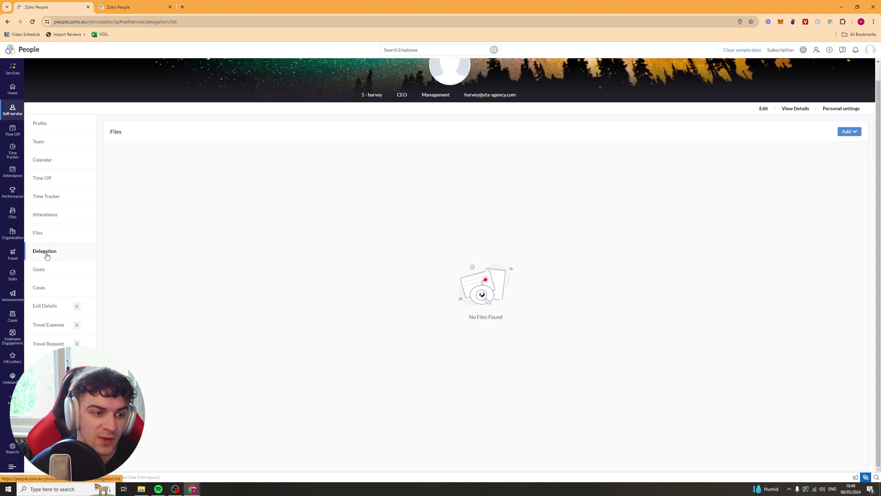
{"action": "left_click", "coordinate": [847, 131]}
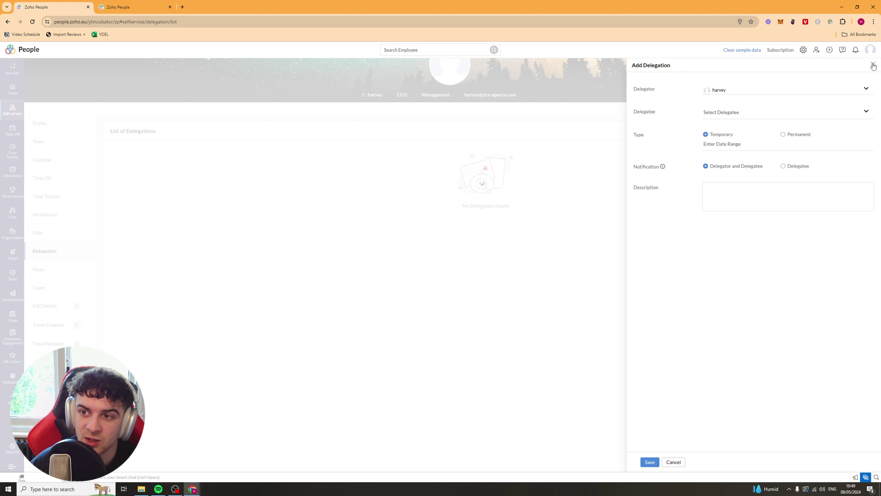
{"action": "left_click", "coordinate": [873, 65]}
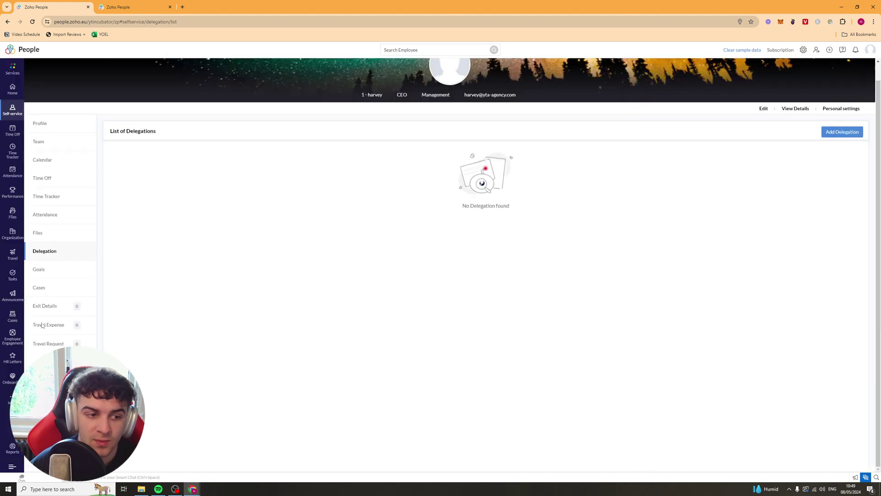
Open and close an Add Goals form, then try raising a case from the Cases page
{"action": "left_click", "coordinate": [51, 274]}
{"action": "left_click", "coordinate": [804, 131]}
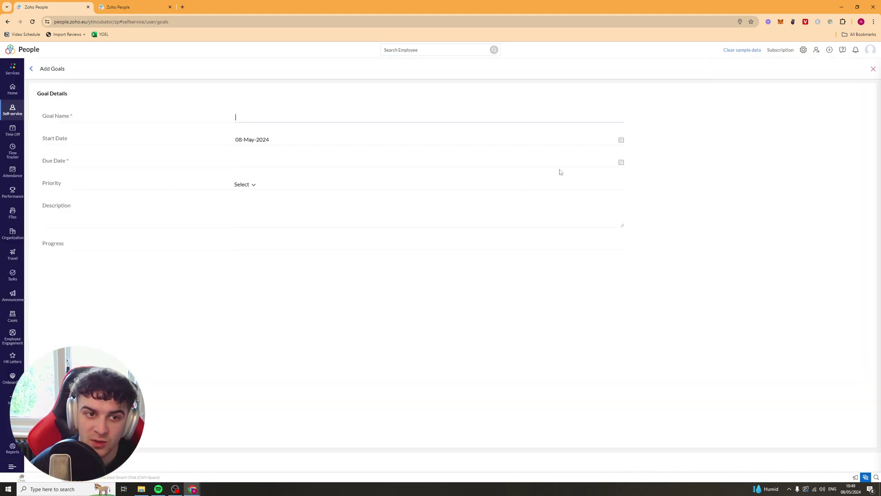
{"action": "left_click", "coordinate": [31, 68]}
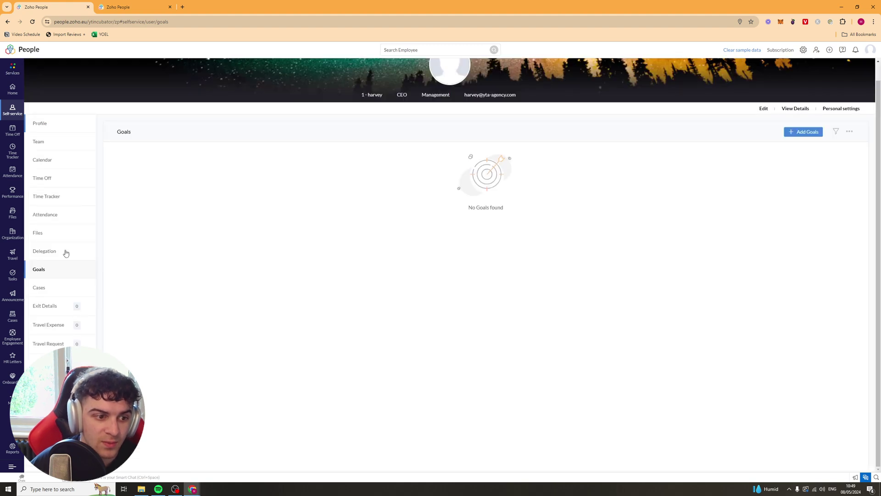
{"action": "left_click", "coordinate": [44, 287]}
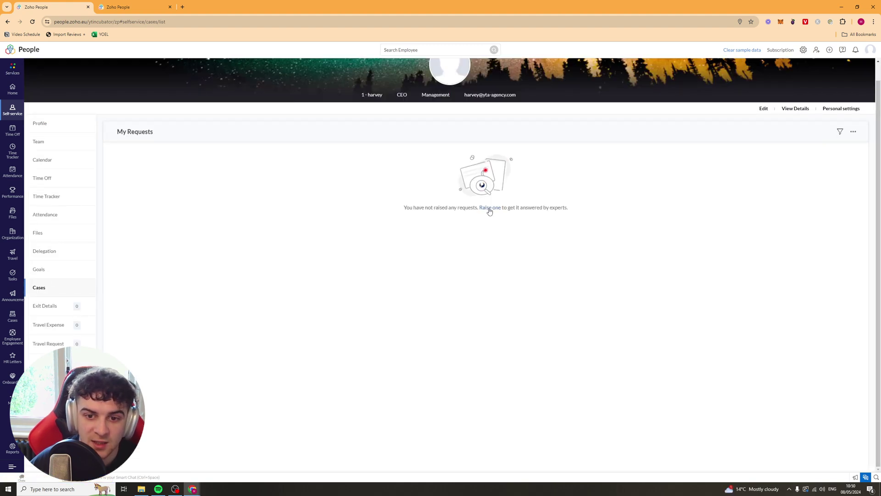
{"action": "left_click", "coordinate": [489, 211]}
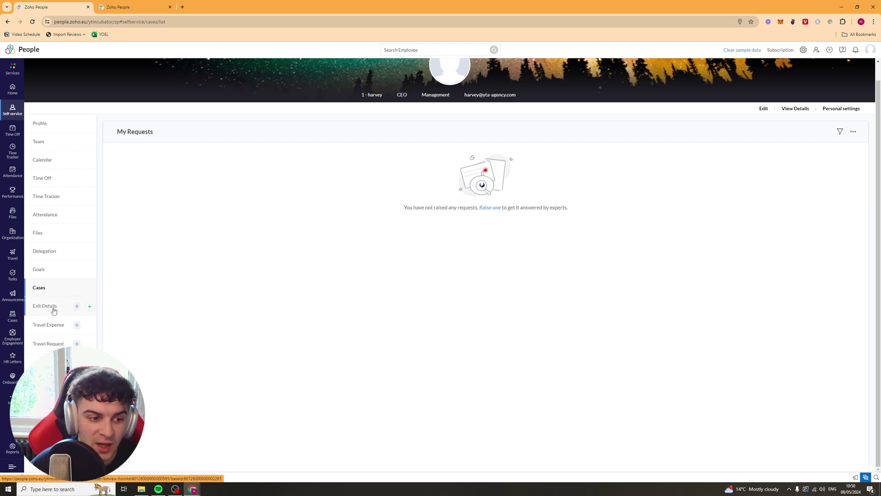
Start a travel expense record, check its Currency choices, and discard the form unsaved
{"action": "left_click", "coordinate": [50, 325]}
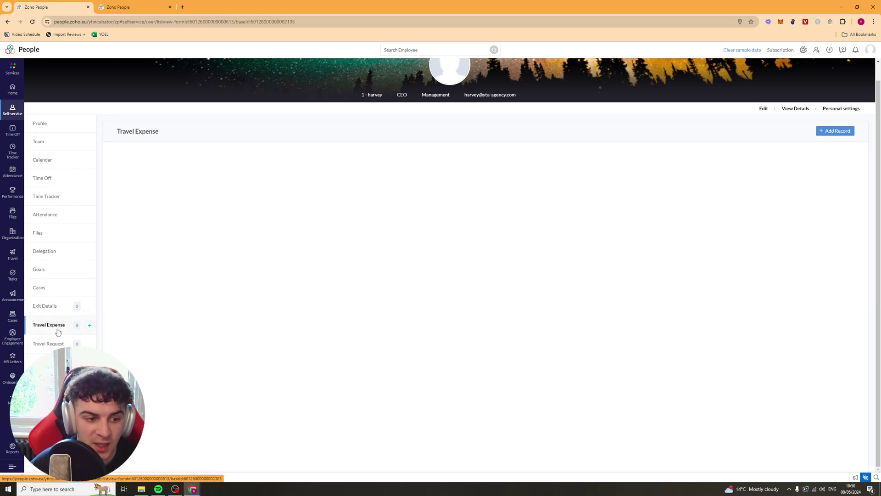
{"action": "left_click", "coordinate": [846, 132]}
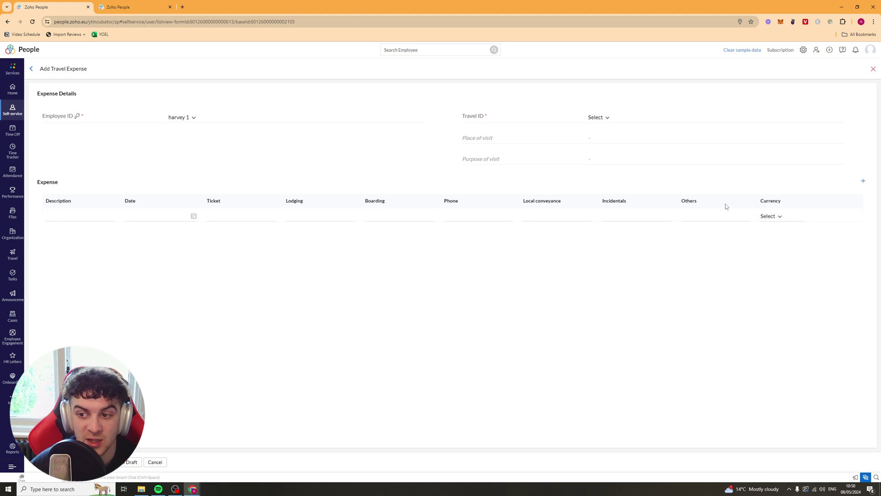
{"action": "left_click", "coordinate": [769, 222]}
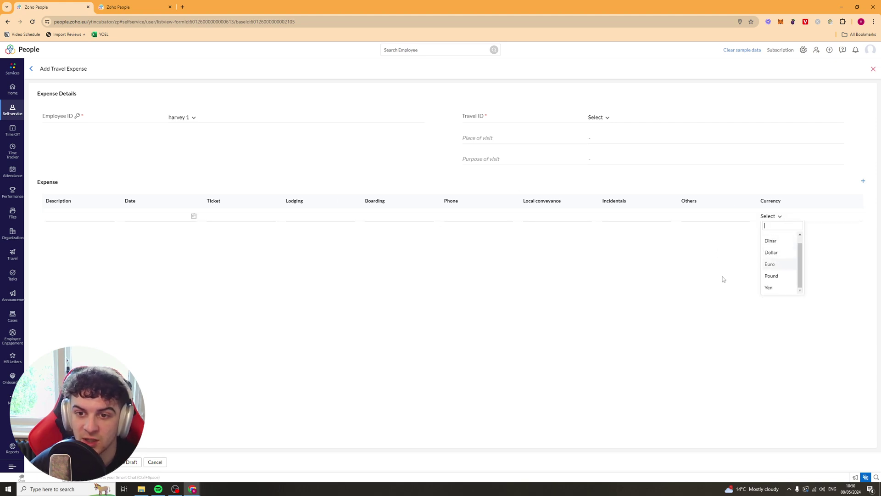
{"action": "left_click", "coordinate": [153, 395]}
{"action": "left_click", "coordinate": [31, 68]}
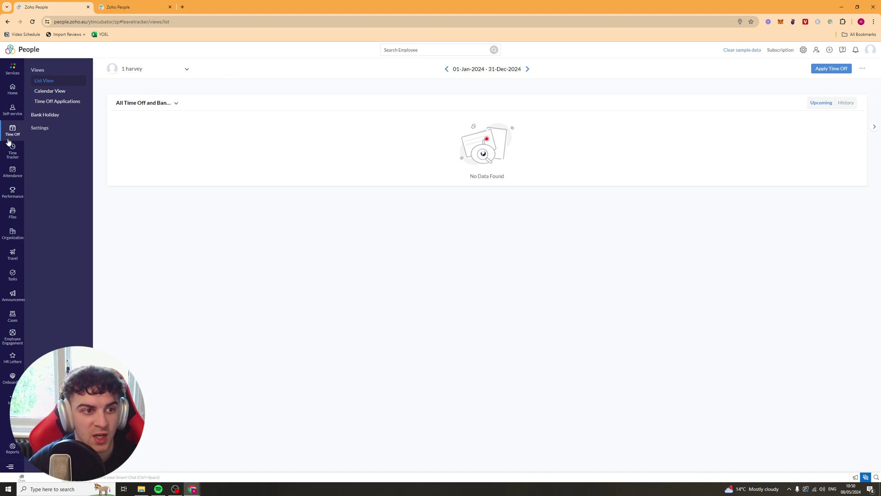
Browse time-off applications in both the list view and the May 2024 calendar view
{"action": "left_click", "coordinate": [62, 103]}
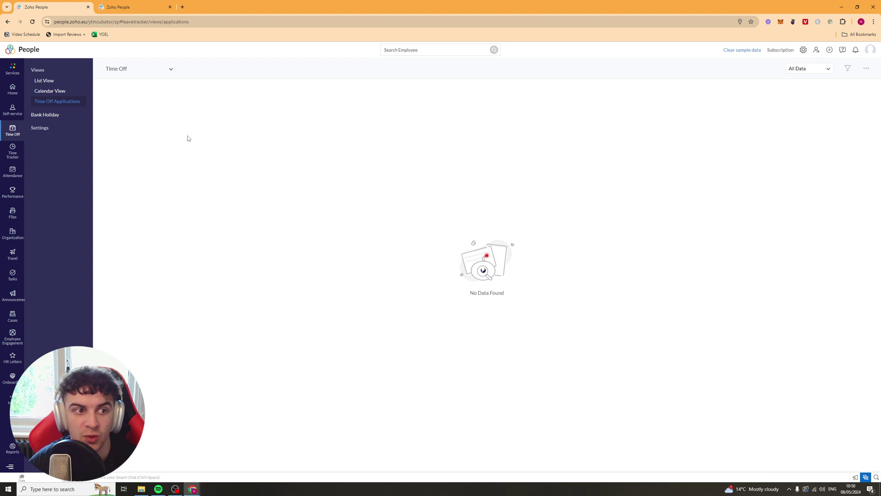
{"action": "left_click", "coordinate": [49, 91]}
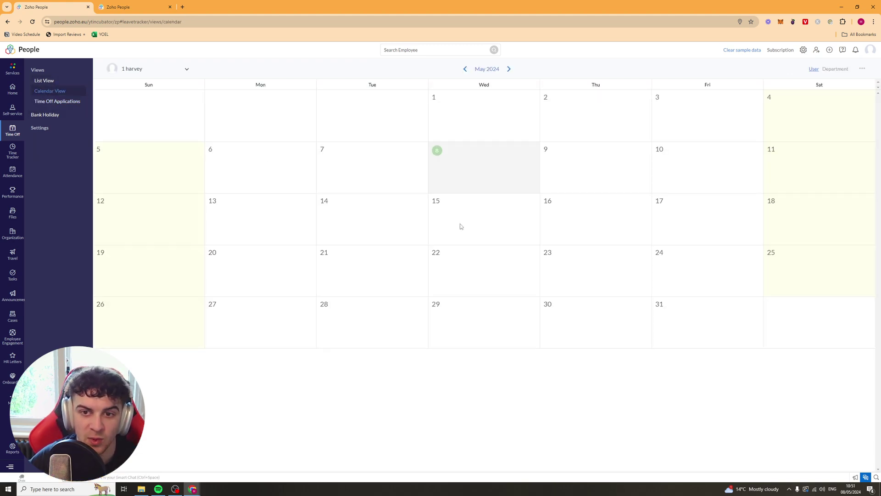
{"action": "left_click", "coordinate": [46, 81]}
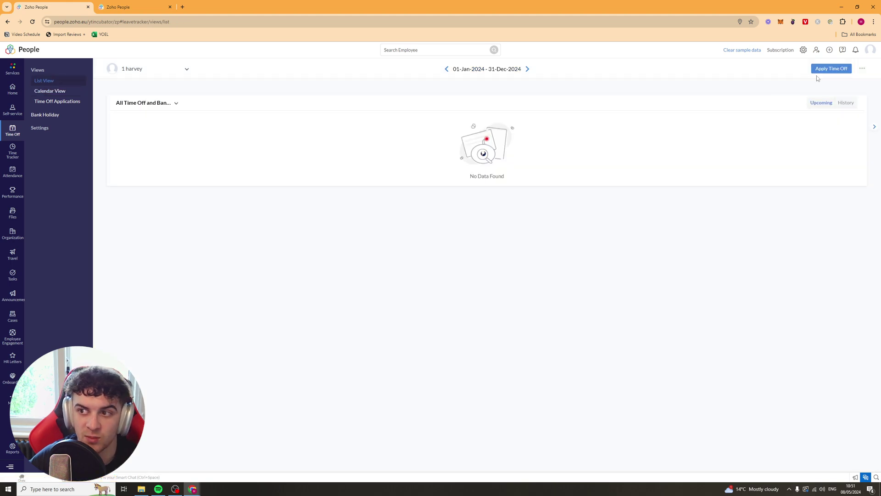
Open an Apply Time Off form, check Employee ID and leave types, cancel, then view Bank Holidays
{"action": "left_click", "coordinate": [832, 68]}
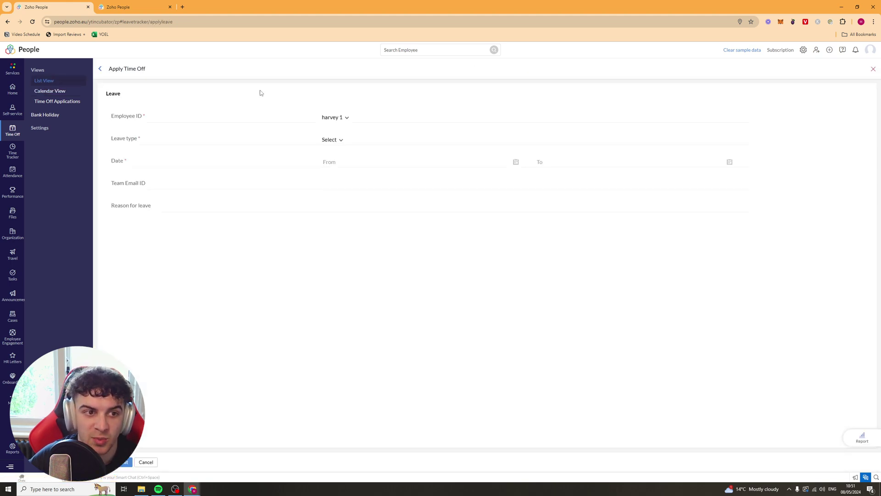
{"action": "left_click", "coordinate": [342, 118]}
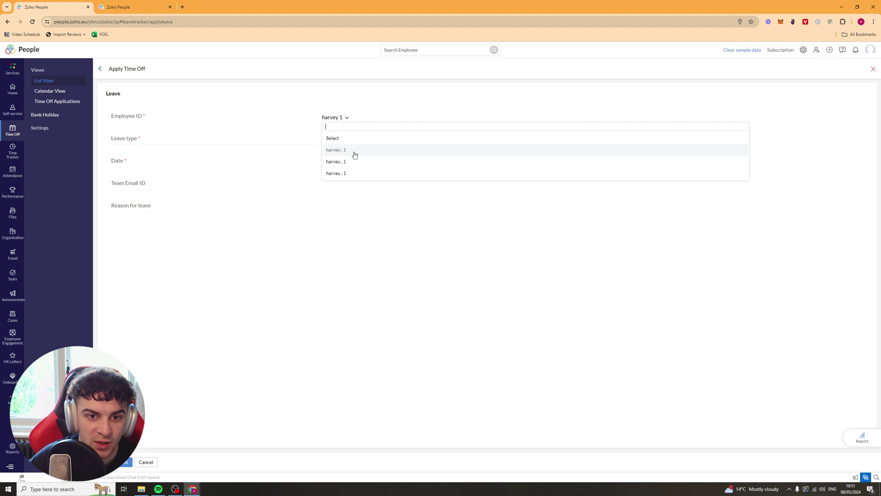
{"action": "left_click", "coordinate": [213, 136]}
{"action": "left_click", "coordinate": [337, 140]}
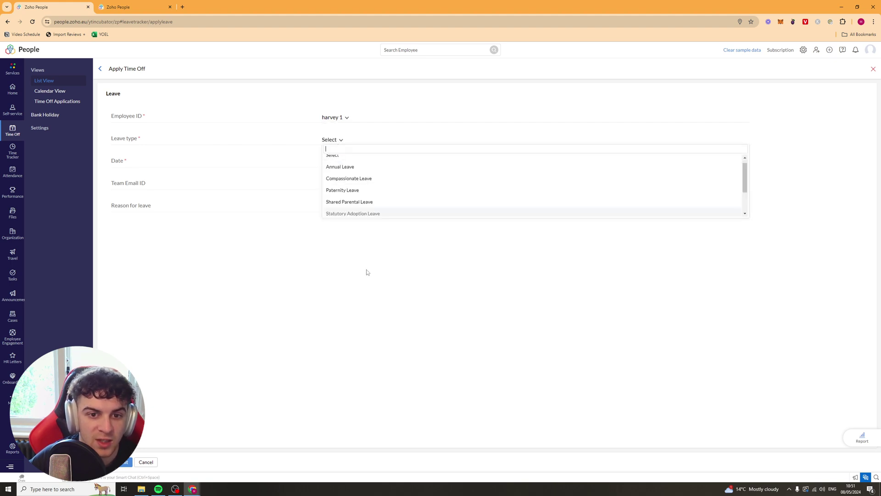
{"action": "left_click", "coordinate": [206, 240]}
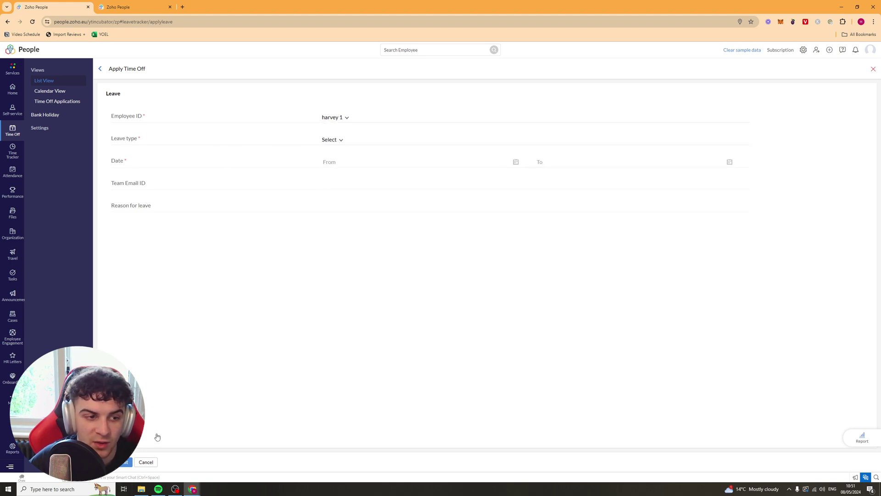
{"action": "left_click", "coordinate": [153, 463]}
{"action": "left_click", "coordinate": [46, 116]}
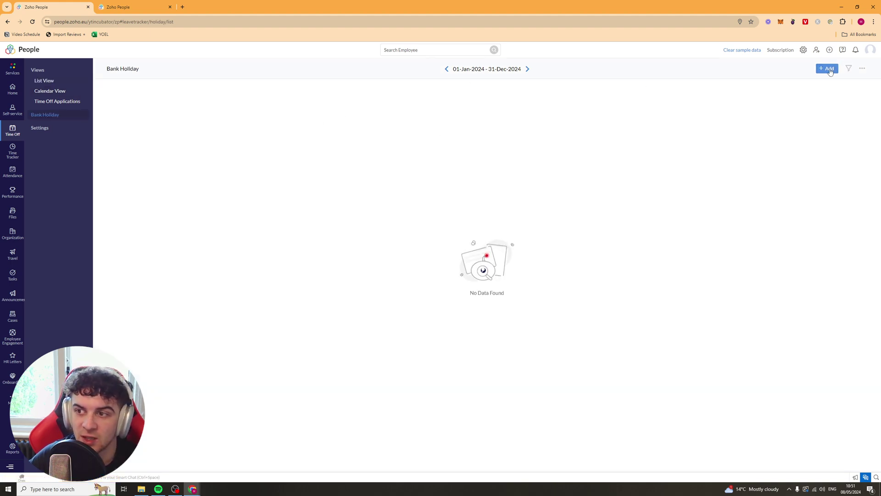
Cancel an Add Bank Holiday form, then view leave types, leave policy and customize balance settings
{"action": "left_click", "coordinate": [829, 70]}
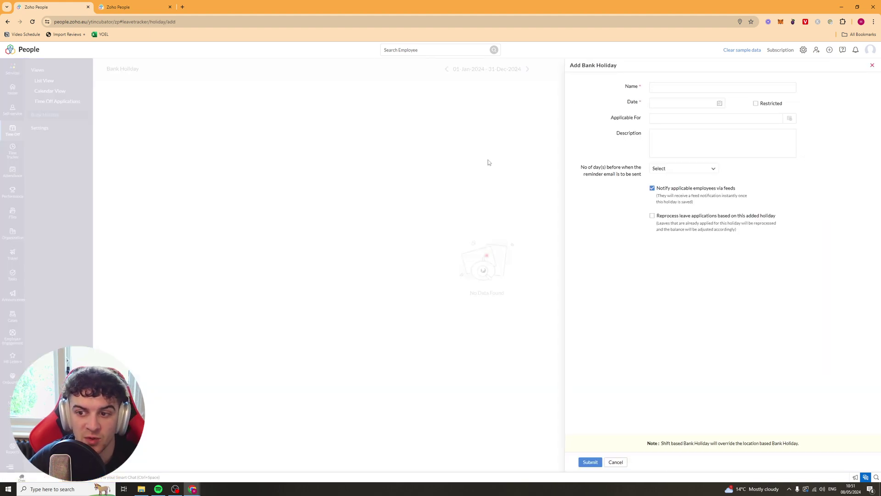
{"action": "left_click", "coordinate": [615, 462]}
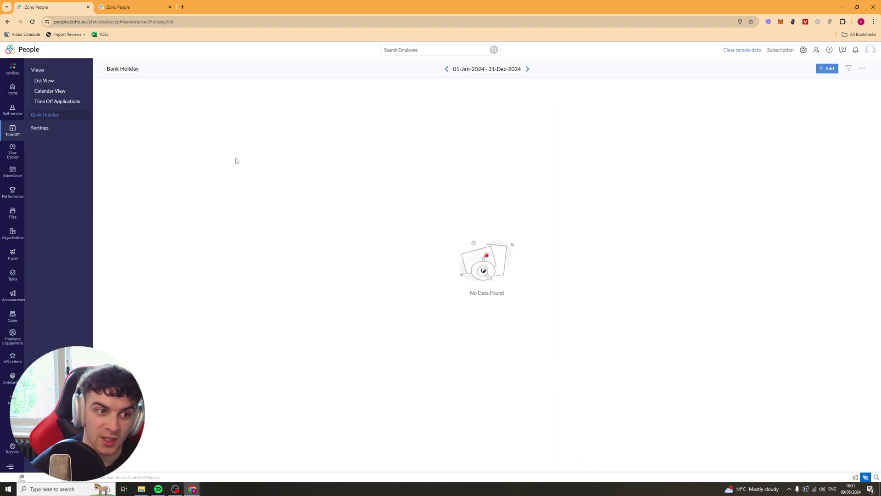
{"action": "left_click", "coordinate": [50, 128]}
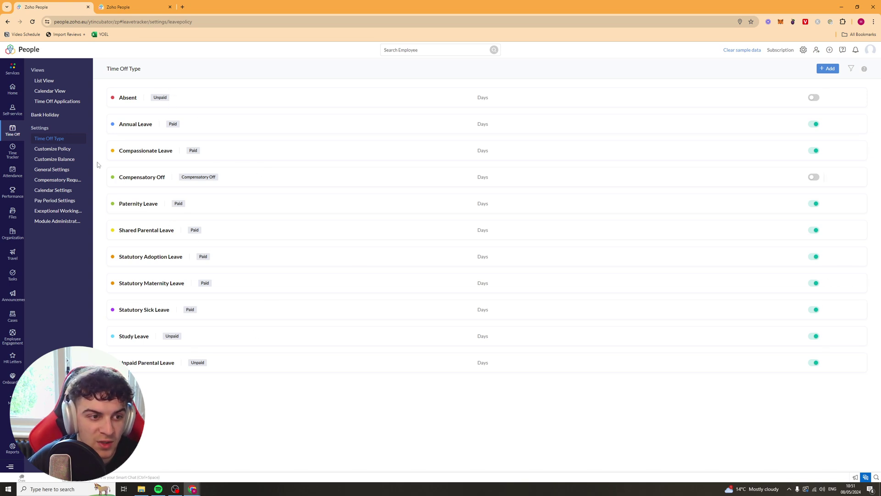
{"action": "left_click", "coordinate": [46, 153]}
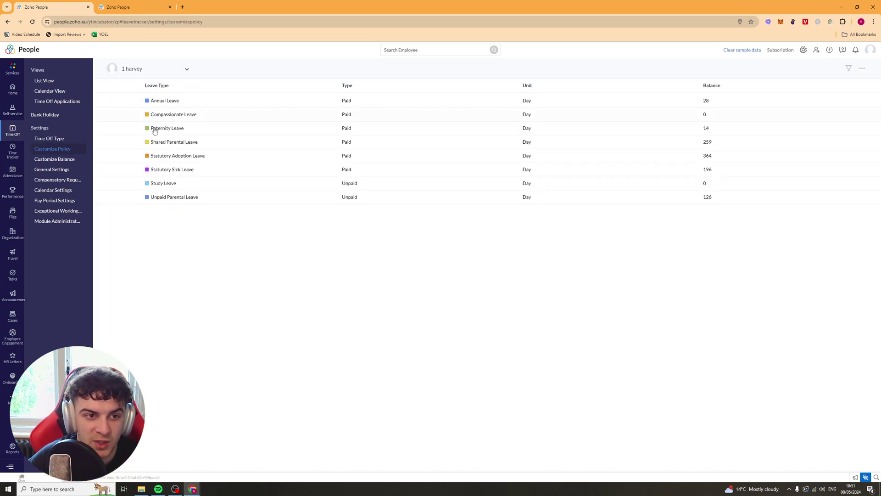
{"action": "left_click", "coordinate": [70, 160]}
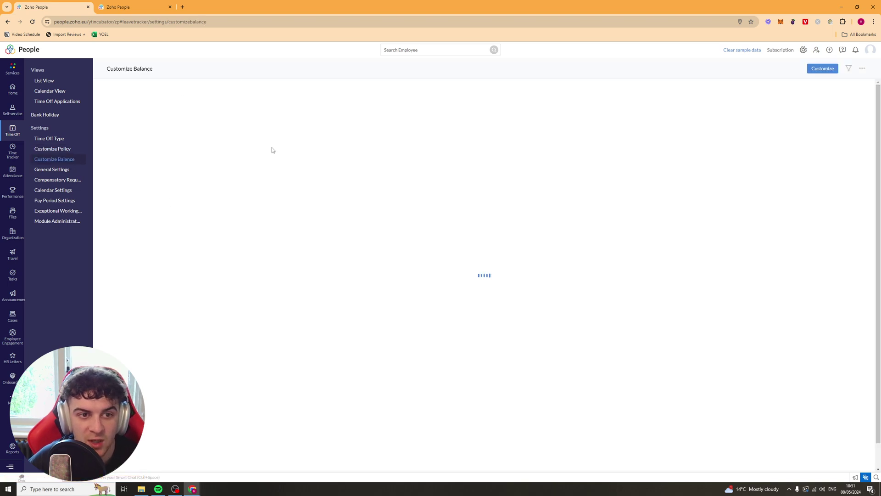
View general, compensatory schedule, calendar, pay period and admin settings, then Time Tracker's time logs
{"action": "left_click", "coordinate": [58, 170]}
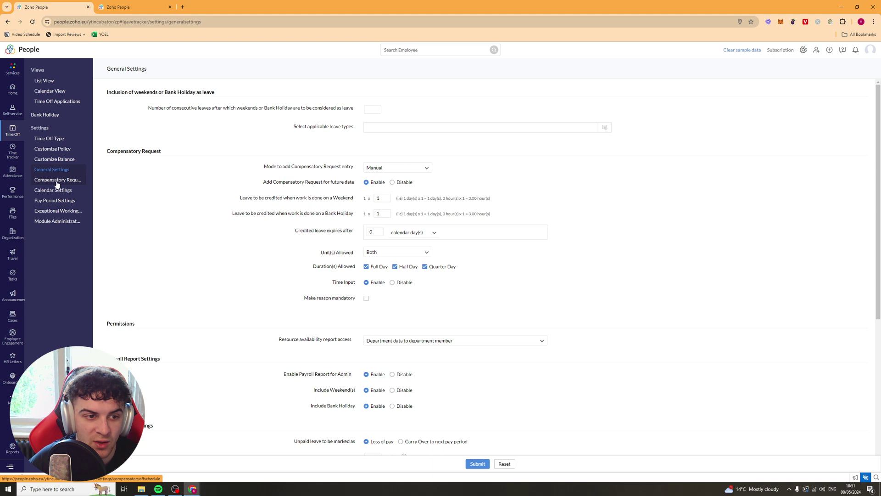
{"action": "left_click", "coordinate": [57, 182]}
{"action": "left_click", "coordinate": [61, 190]}
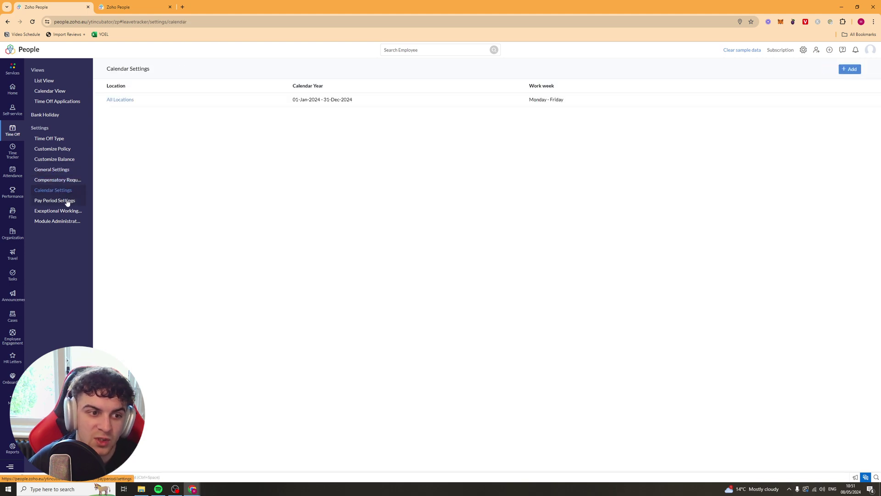
{"action": "left_click", "coordinate": [67, 202]}
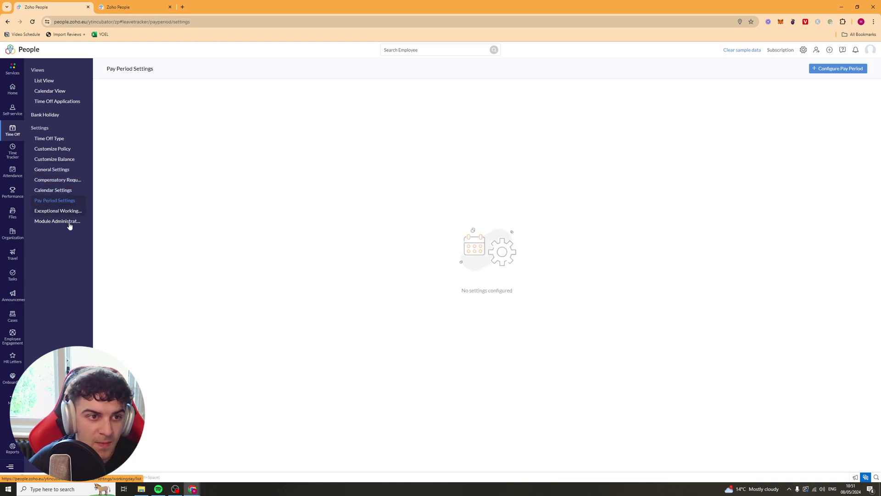
{"action": "left_click", "coordinate": [71, 222]}
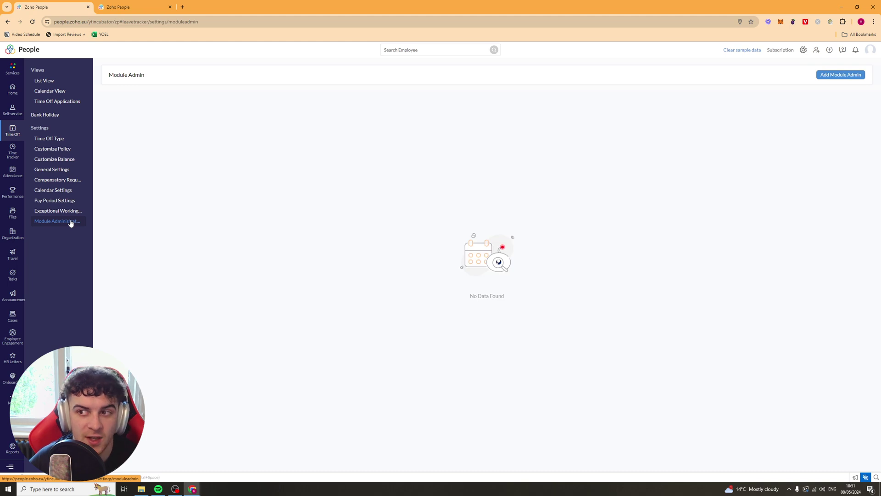
{"action": "left_click", "coordinate": [14, 155]}
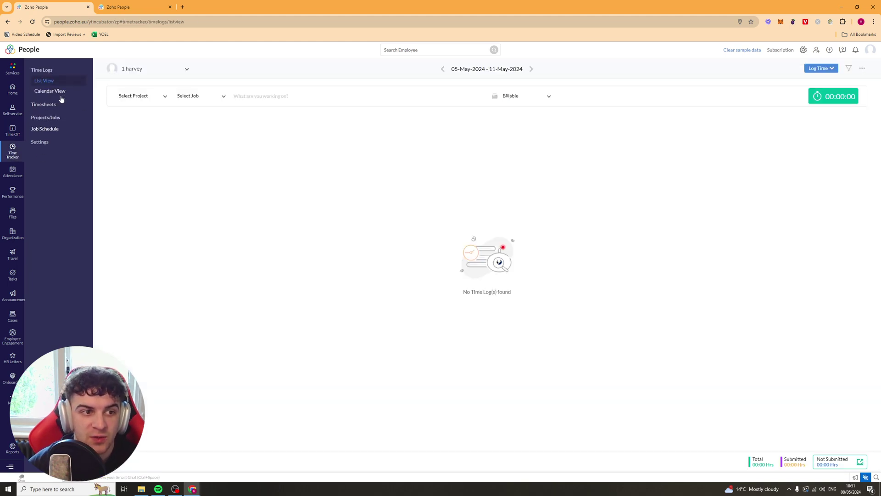
View two other employees' weekly time logs using the employee selector
{"action": "left_click", "coordinate": [186, 69]}
{"action": "scroll", "coordinate": [160, 112], "scroll_direction": "down", "scroll_amount": 3}
{"action": "scroll", "coordinate": [161, 110], "scroll_direction": "up", "scroll_amount": 4}
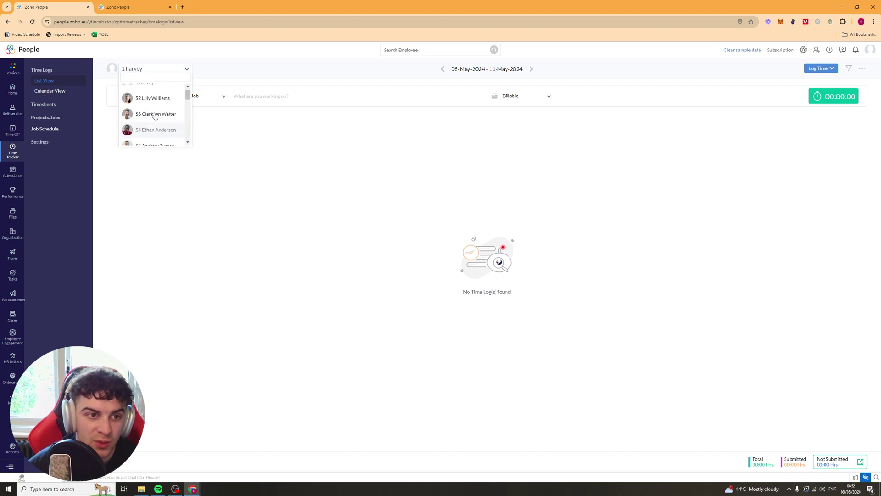
{"action": "left_click", "coordinate": [157, 106]}
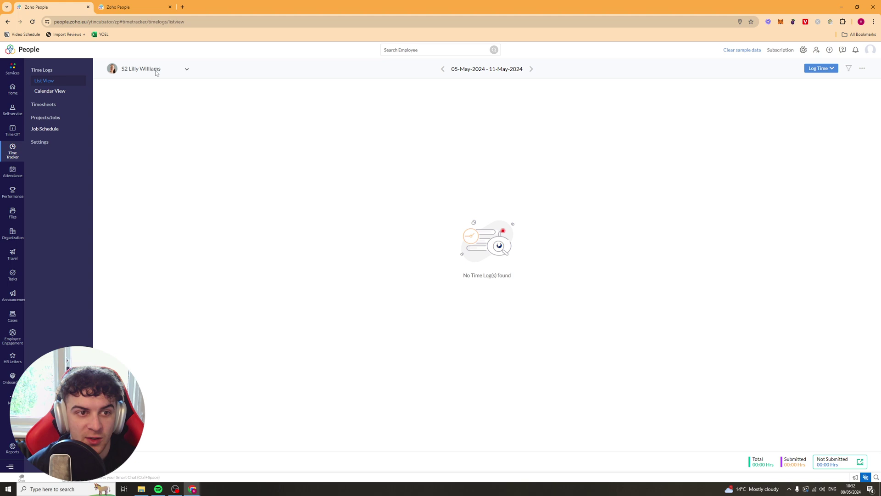
{"action": "left_click", "coordinate": [156, 71]}
{"action": "left_click", "coordinate": [160, 121]}
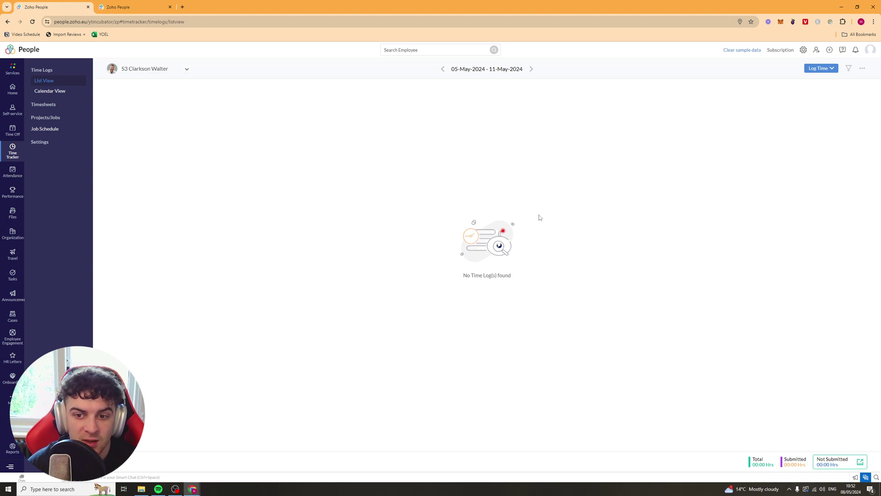
{"action": "left_click", "coordinate": [154, 69]}
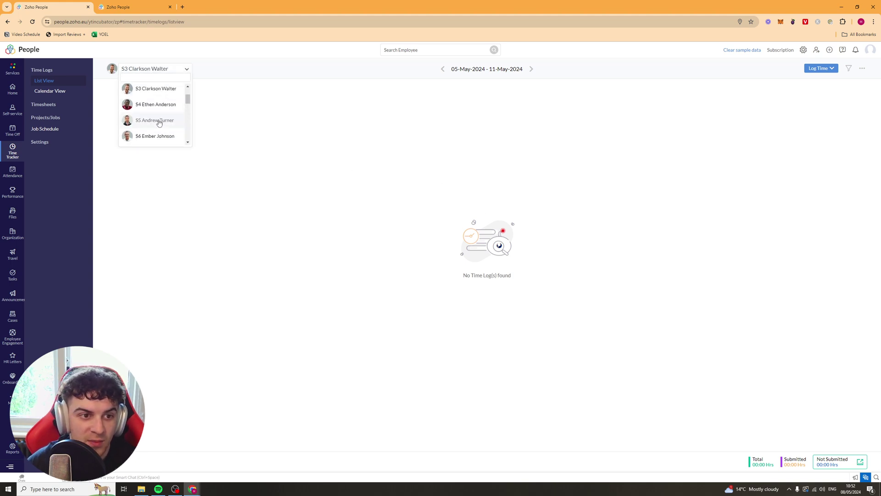
{"action": "left_click", "coordinate": [216, 169]}
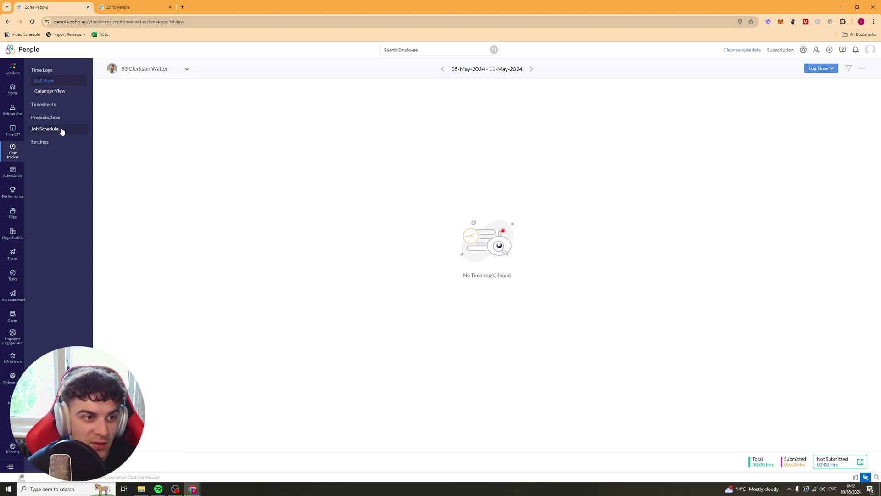
Open a blank Log Time form and check its Project Name choices without picking one
{"action": "left_click", "coordinate": [825, 72]}
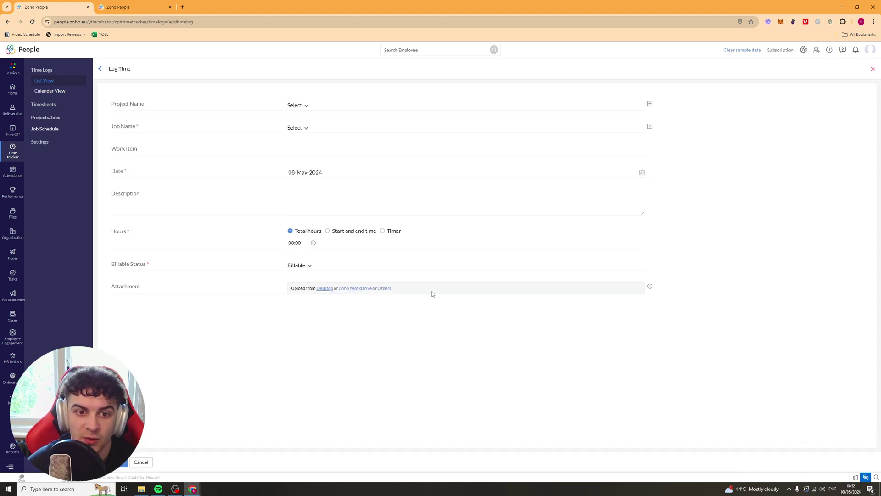
{"action": "left_click", "coordinate": [297, 107]}
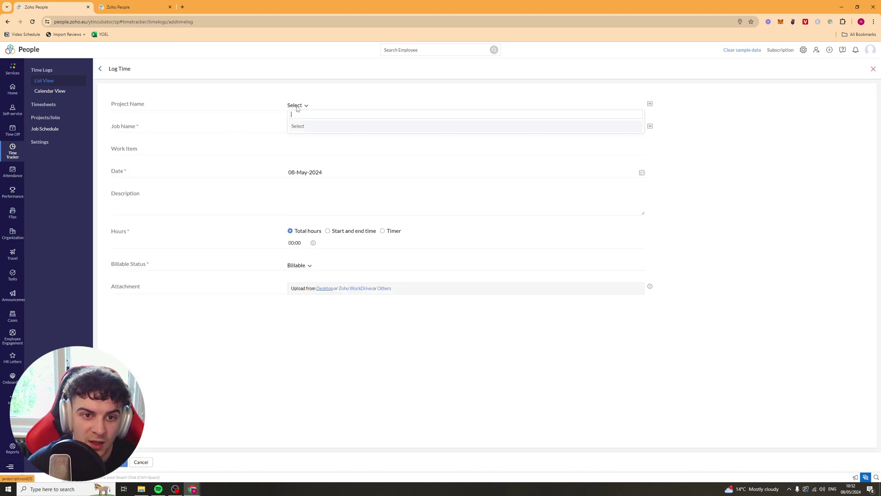
{"action": "left_click", "coordinate": [239, 381]}
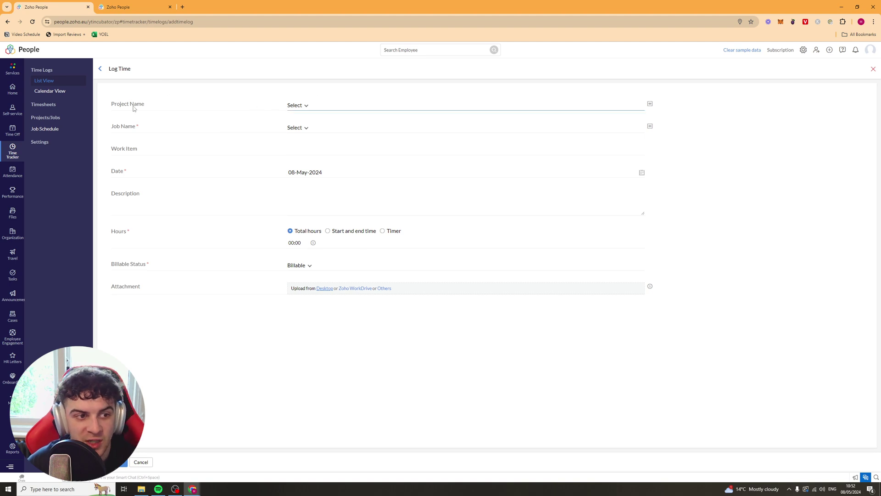
From My Timesheets, go to Jobs and Projects and start a new project named Costing 1
{"action": "left_click", "coordinate": [101, 69]}
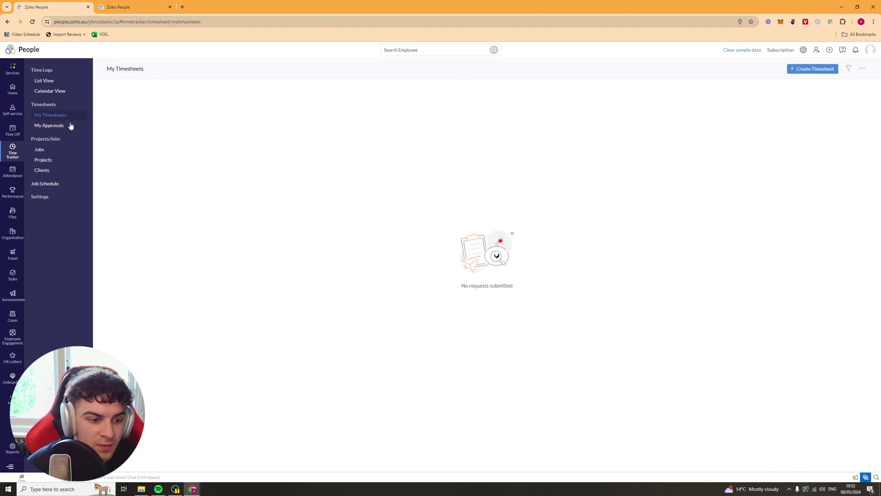
{"action": "left_click", "coordinate": [48, 141]}
{"action": "left_click", "coordinate": [50, 149]}
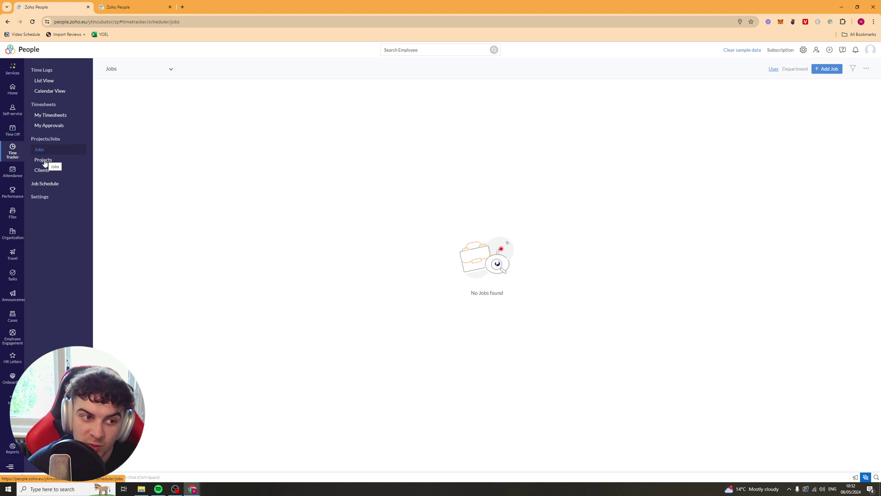
{"action": "left_click", "coordinate": [43, 161]}
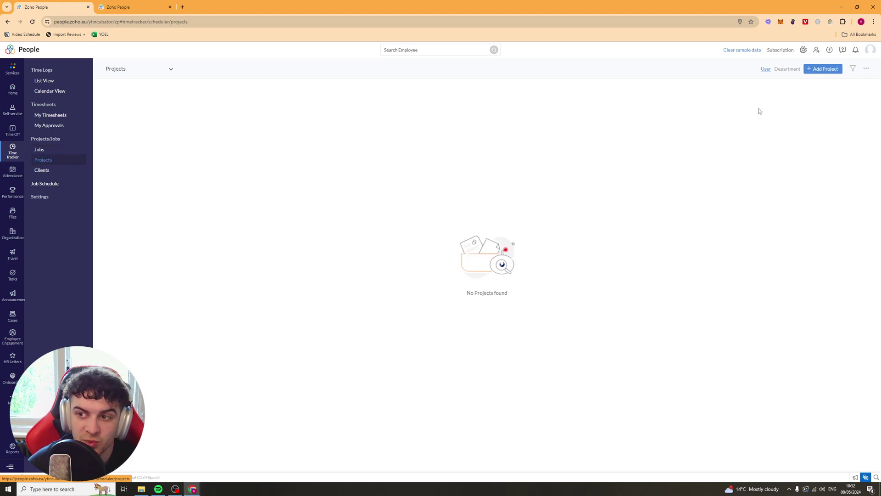
{"action": "left_click", "coordinate": [830, 73]}
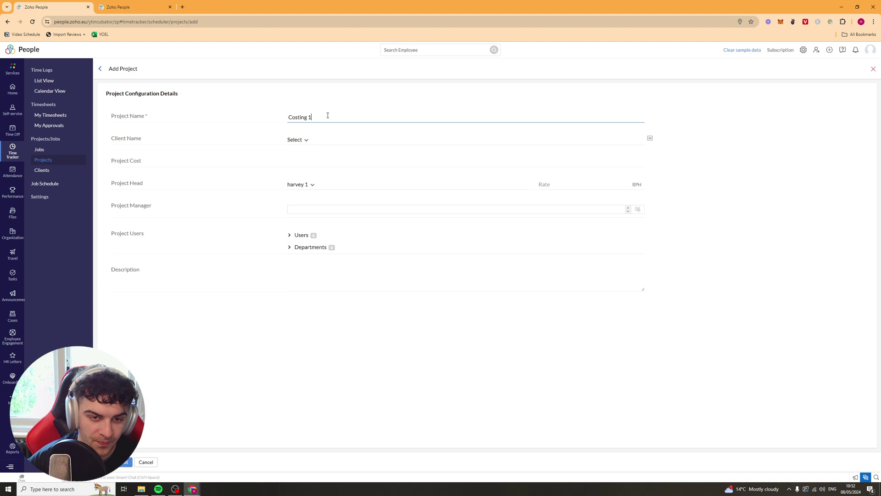
{"action": "left_click", "coordinate": [306, 140]}
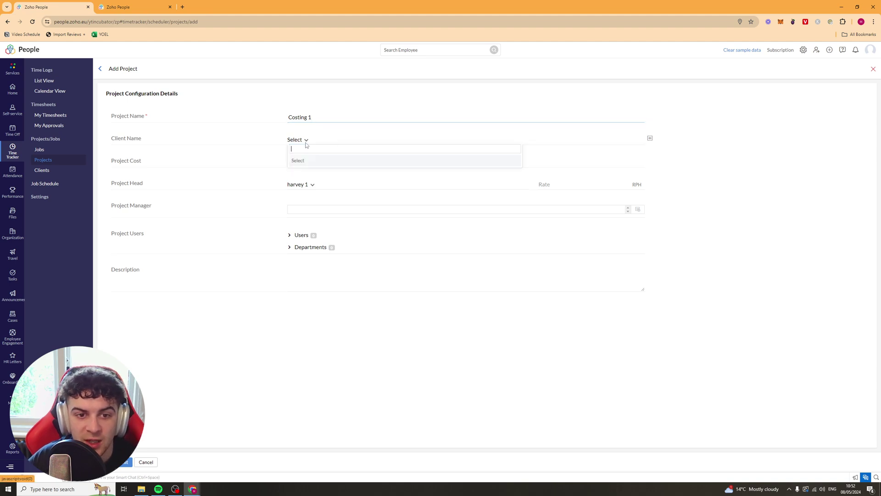
Add a new client named BC with AMD currency from the project's Client Name field
{"action": "left_click", "coordinate": [651, 138]}
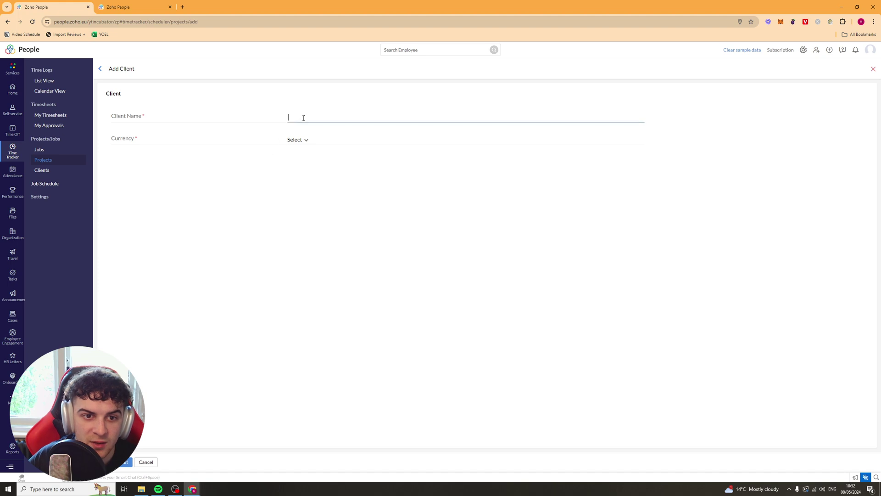
{"action": "type", "text": "BC"}
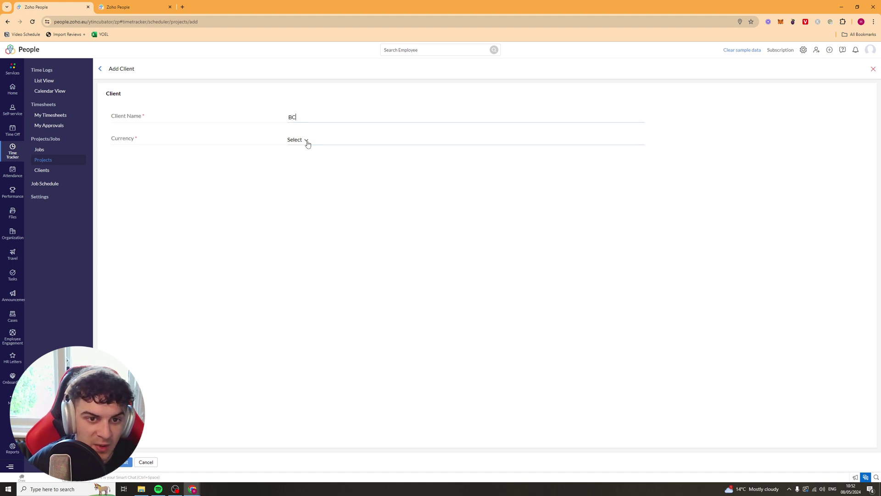
{"action": "left_click", "coordinate": [305, 141]}
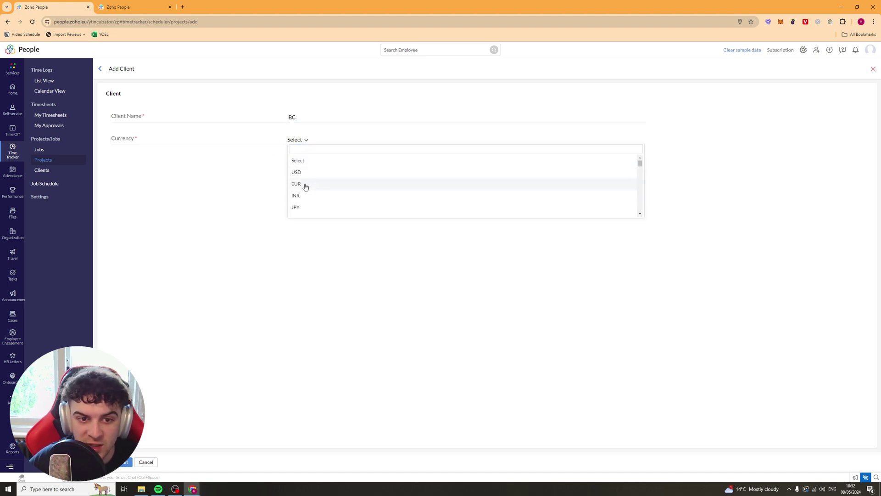
{"action": "scroll", "coordinate": [305, 185], "scroll_direction": "down", "scroll_amount": 1}
{"action": "scroll", "coordinate": [303, 190], "scroll_direction": "up", "scroll_amount": 1}
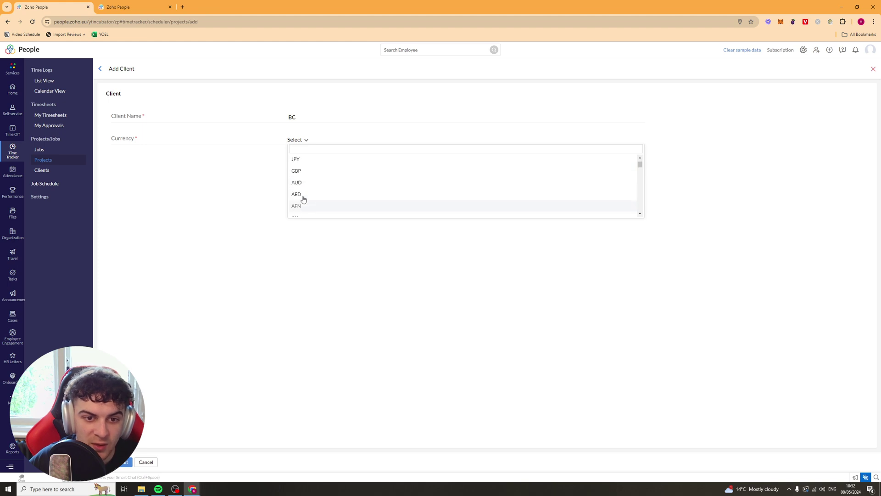
{"action": "scroll", "coordinate": [303, 202], "scroll_direction": "down", "scroll_amount": 1}
{"action": "scroll", "coordinate": [302, 179], "scroll_direction": "down", "scroll_amount": 1}
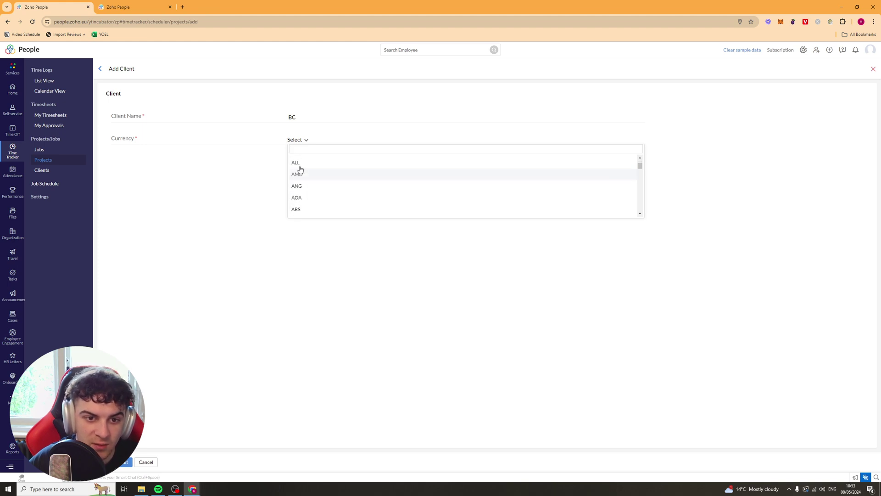
{"action": "left_click", "coordinate": [344, 179]}
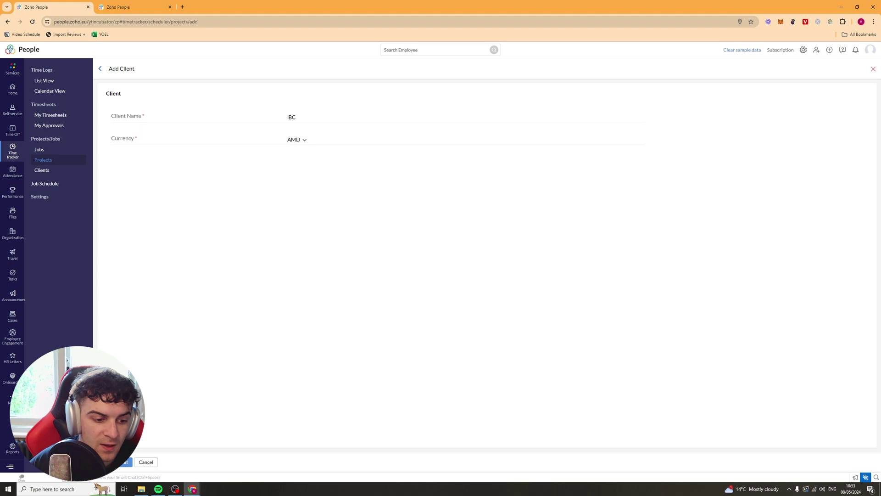
{"action": "key", "text": "Return"}
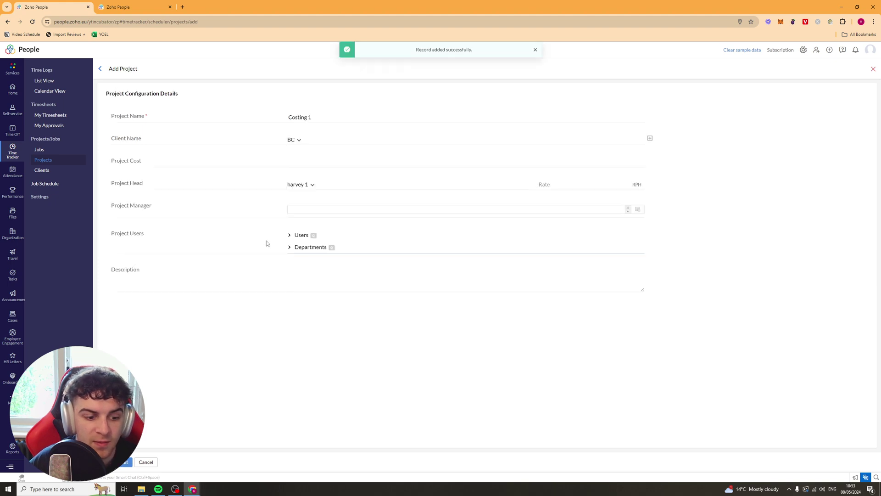
Enter a project cost of 8000 and a project head rate of 8 per hour
{"action": "left_click", "coordinate": [286, 160]}
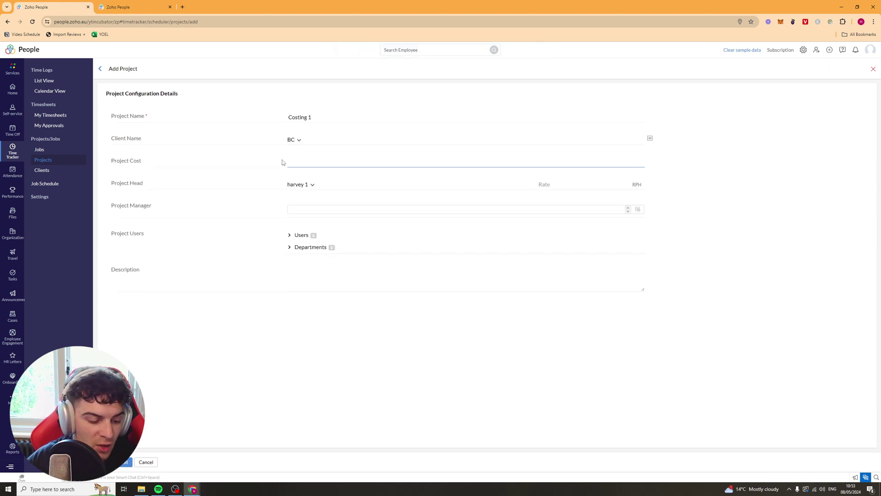
{"action": "type", "text": "8000"}
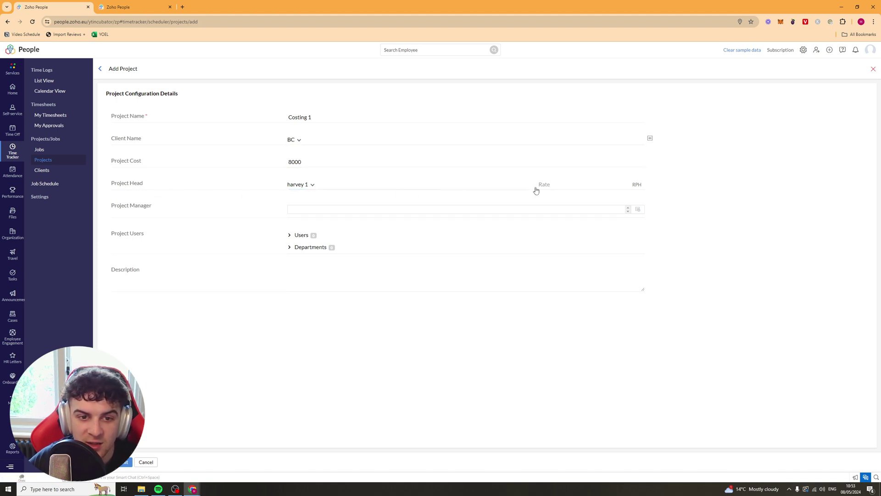
{"action": "left_click", "coordinate": [565, 183]}
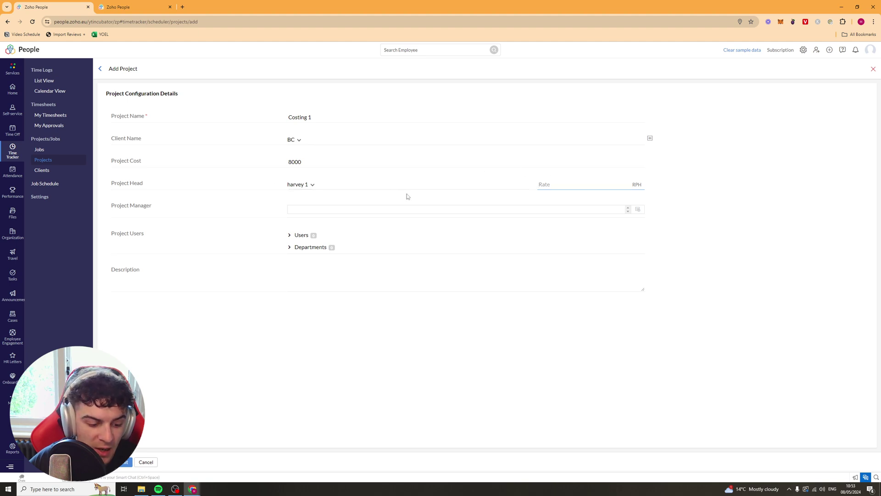
{"action": "left_click", "coordinate": [546, 184]}
{"action": "type", "text": "8"}
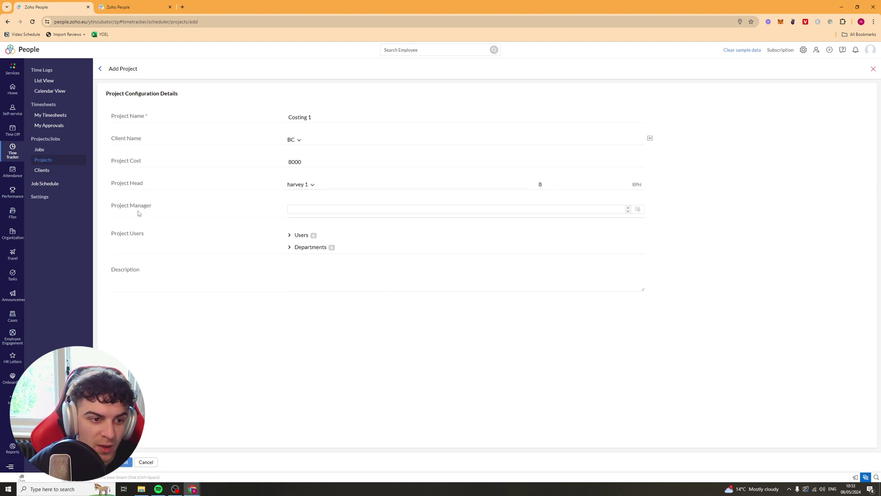
{"action": "left_click", "coordinate": [370, 214]}
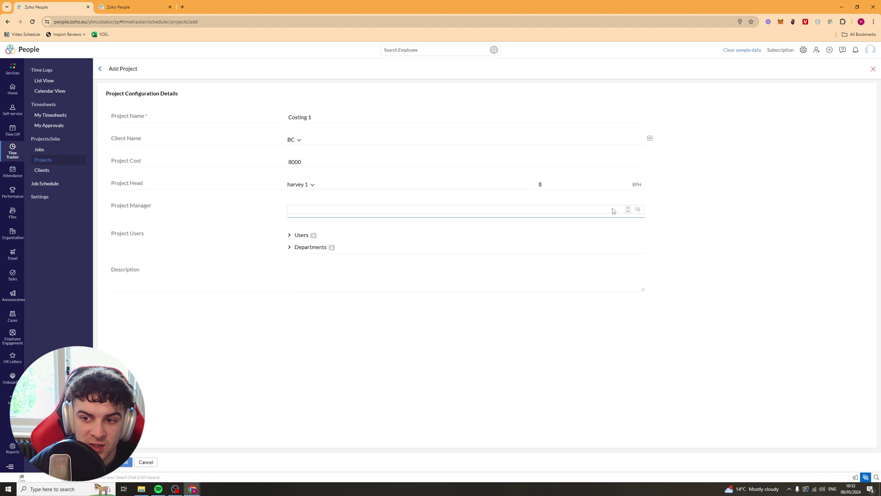
Assign three employees under Users and enter the description 'GDAGDAGDAGA'
{"action": "left_click", "coordinate": [292, 236]}
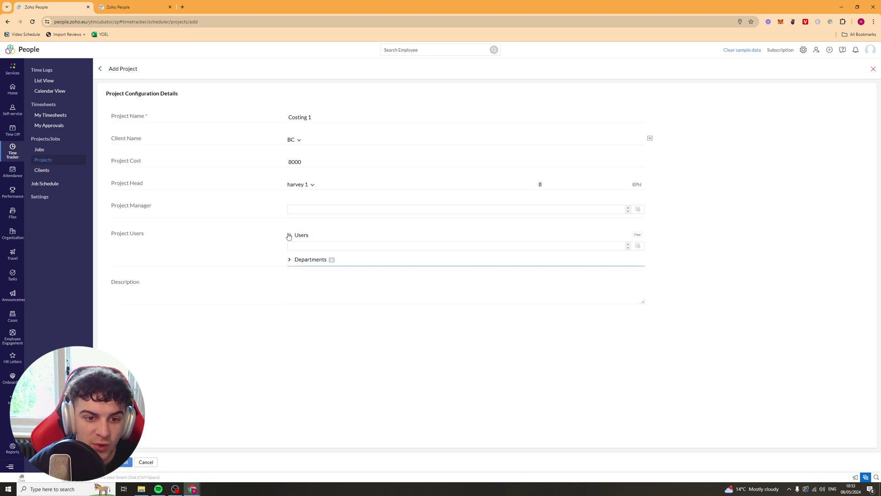
{"action": "left_click", "coordinate": [638, 247]}
{"action": "left_click", "coordinate": [292, 277]}
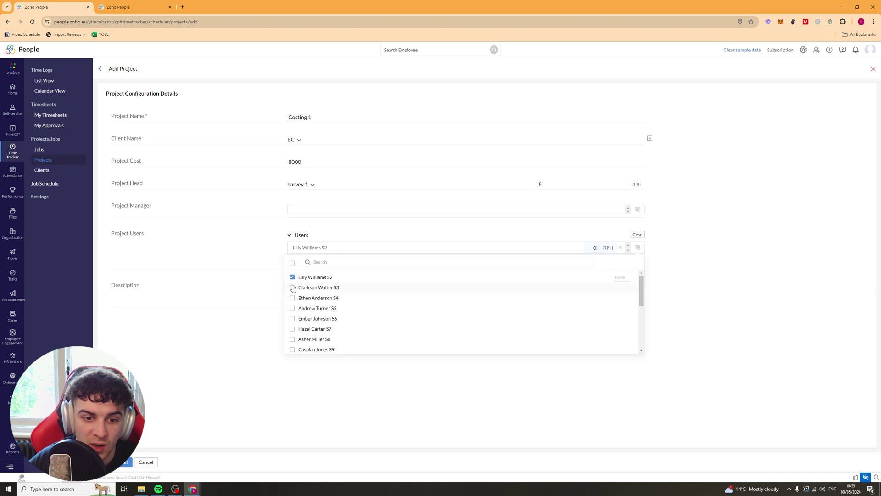
{"action": "left_click", "coordinate": [292, 288]}
{"action": "left_click", "coordinate": [292, 328]}
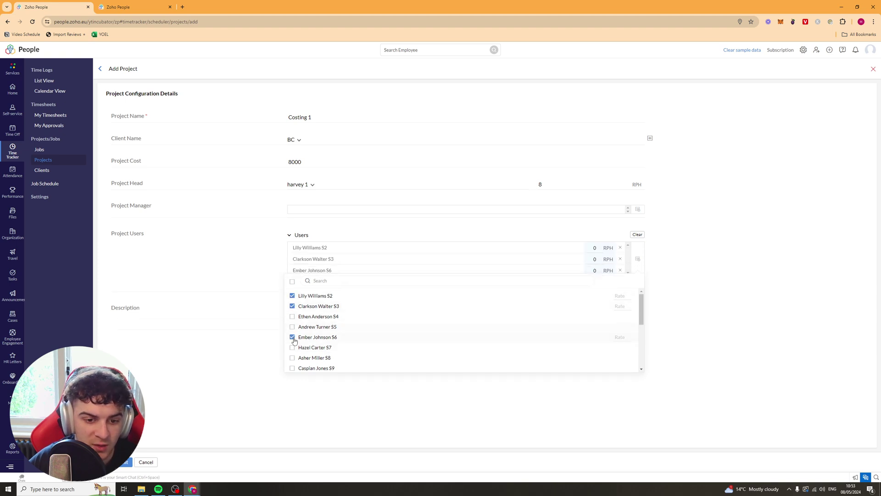
{"action": "left_click", "coordinate": [232, 355]}
{"action": "left_click", "coordinate": [290, 286]}
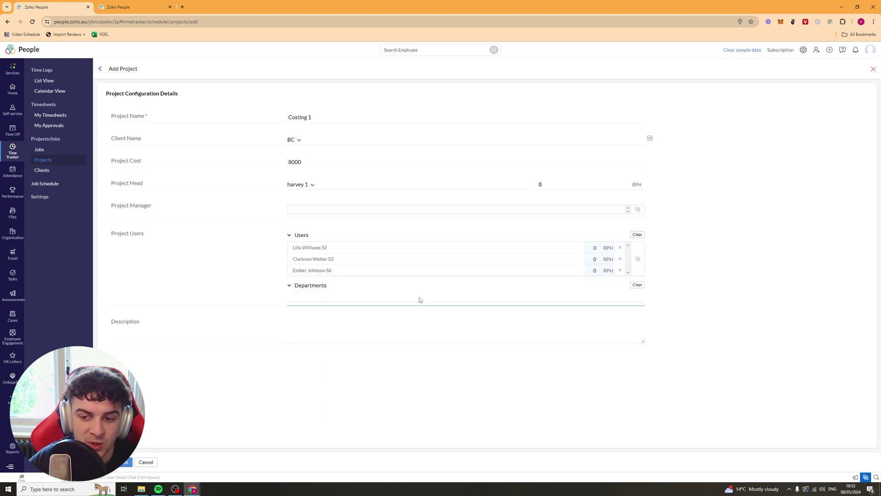
{"action": "left_click", "coordinate": [373, 332]}
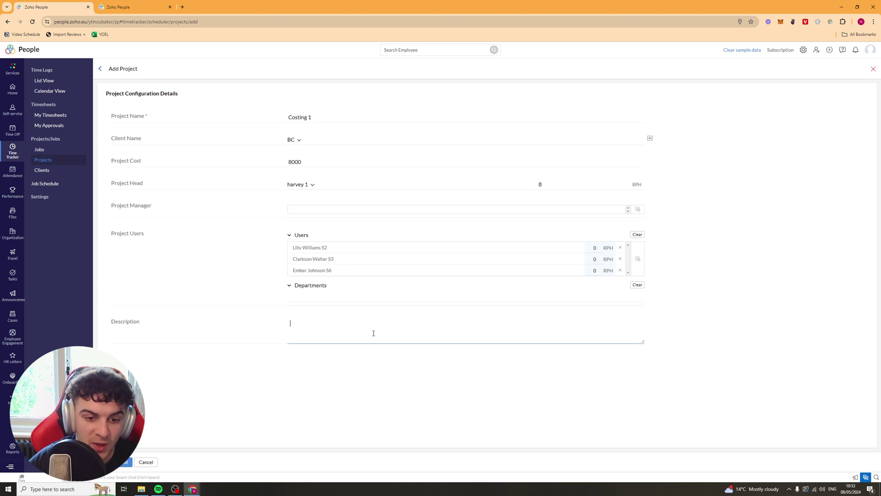
{"action": "type", "text": "GDAGDAGDAGA"}
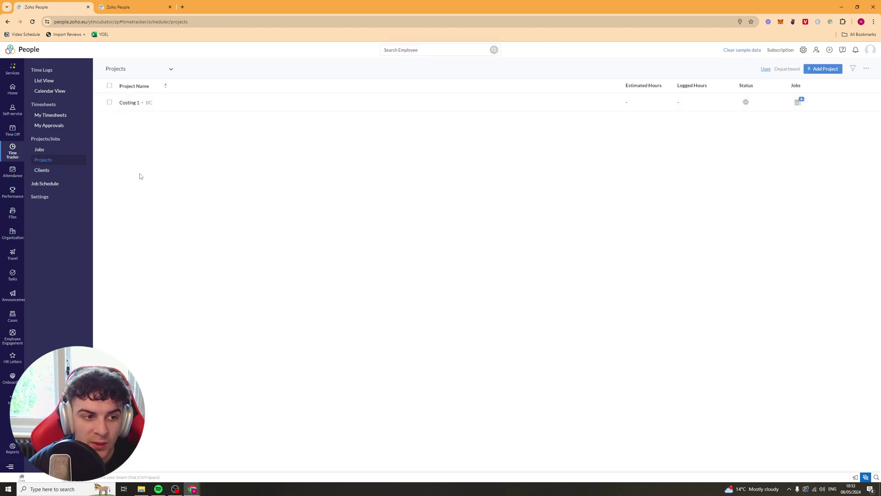
Start a new job for project Costing 1, visit Hours and Rate Per Hour, then leave it unsaved
{"action": "left_click", "coordinate": [44, 150]}
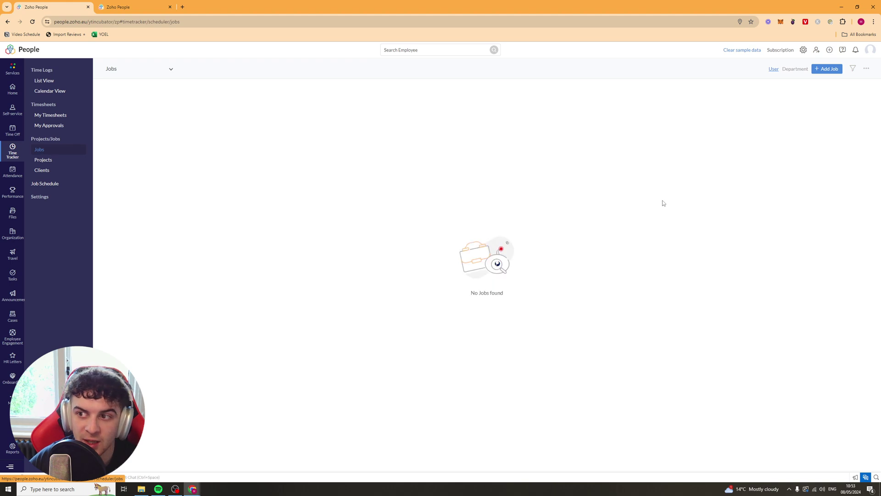
{"action": "left_click", "coordinate": [832, 71]}
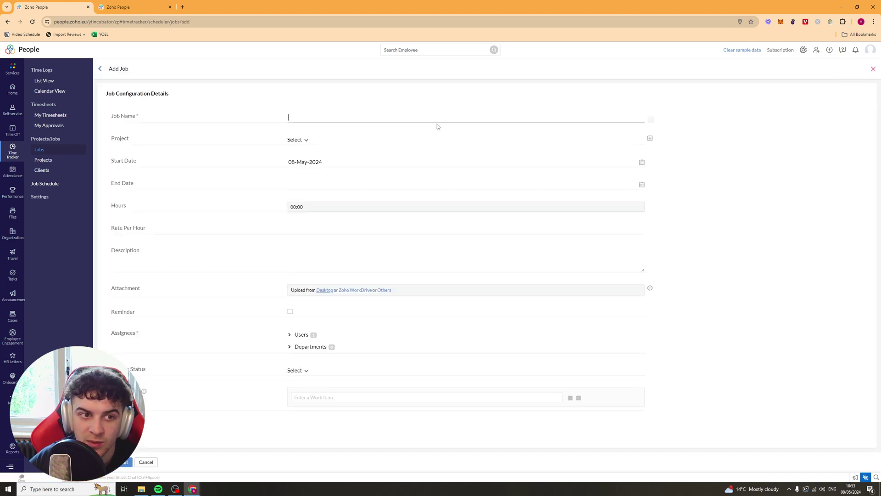
{"action": "left_click", "coordinate": [299, 139]}
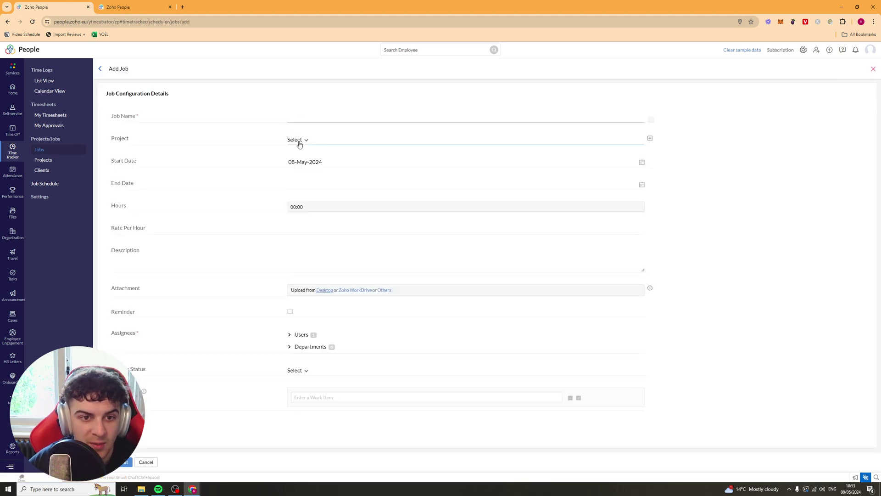
{"action": "left_click", "coordinate": [314, 172]}
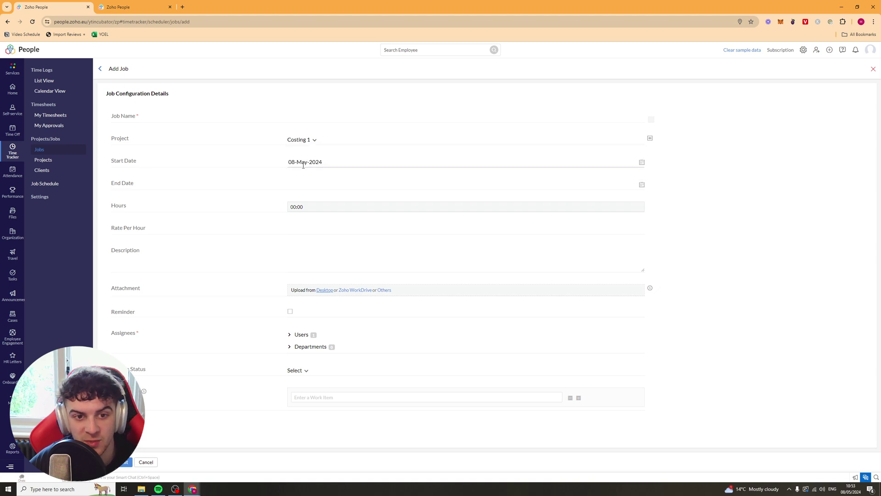
{"action": "left_click", "coordinate": [307, 207]}
{"action": "left_click", "coordinate": [311, 229]}
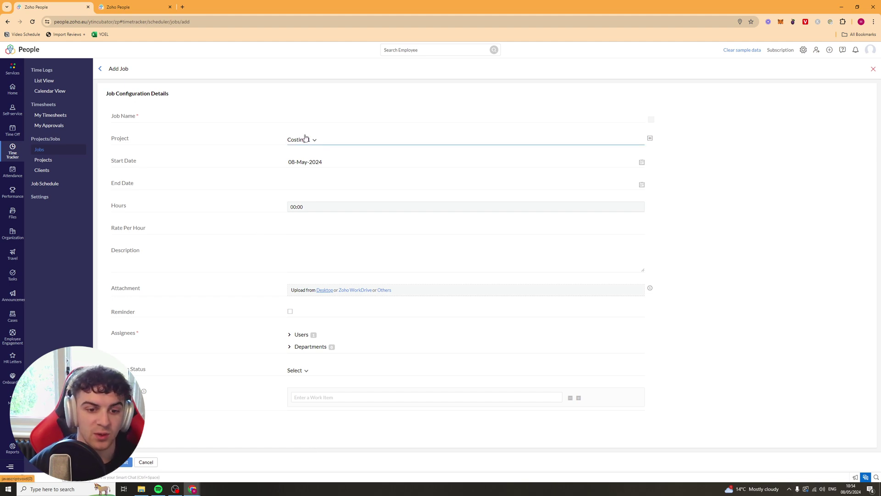
{"action": "left_click", "coordinate": [102, 69]}
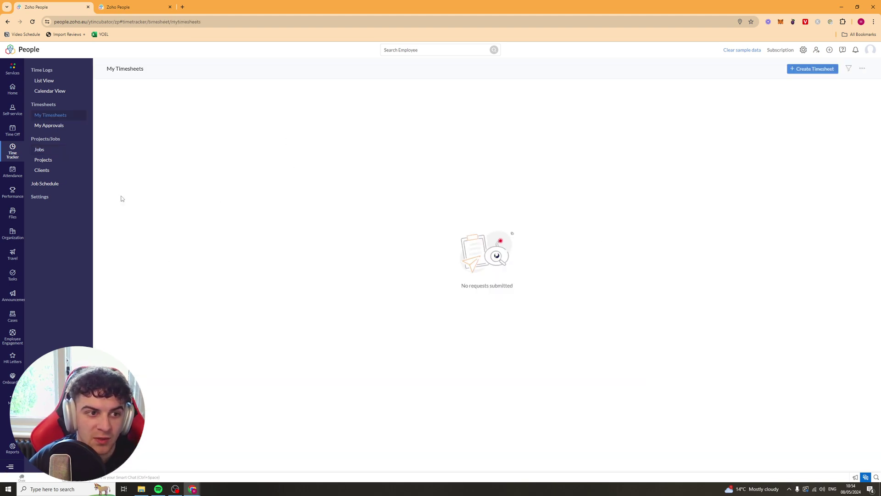
Abandon a new timesheet, check My Approvals, then show the 05–11 May 2024 job schedule
{"action": "left_click", "coordinate": [825, 73]}
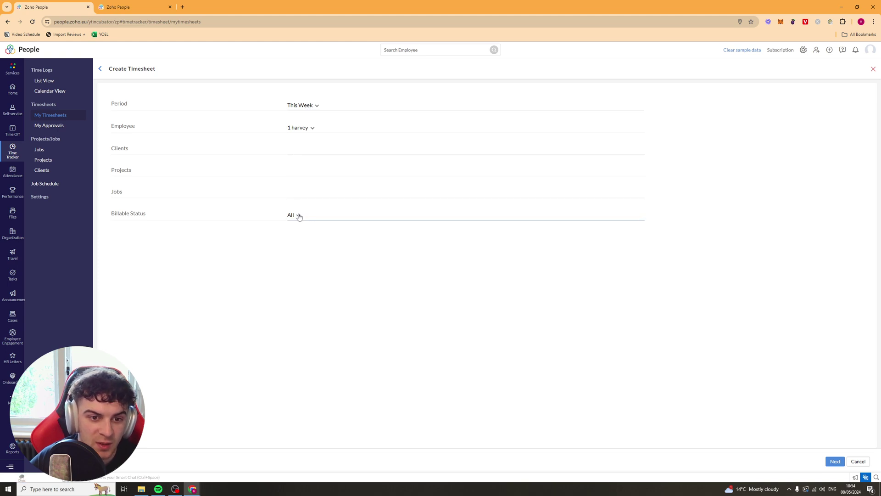
{"action": "left_click", "coordinate": [101, 70]}
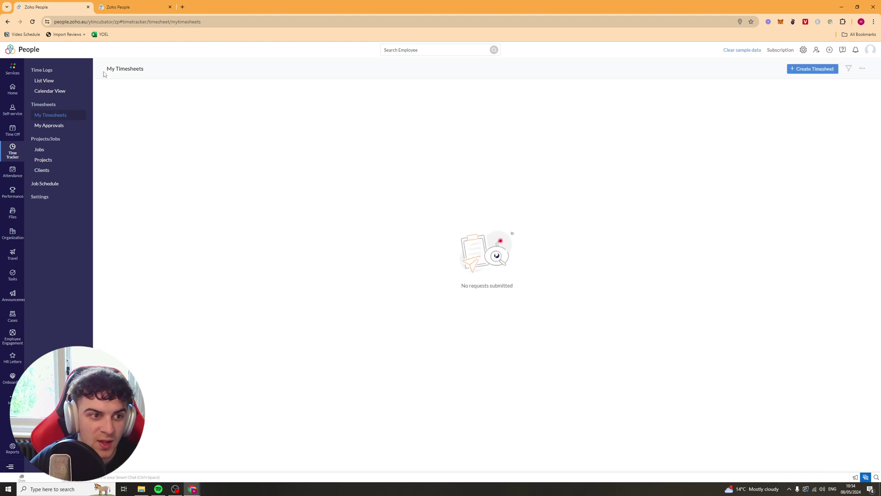
{"action": "left_click", "coordinate": [76, 124]}
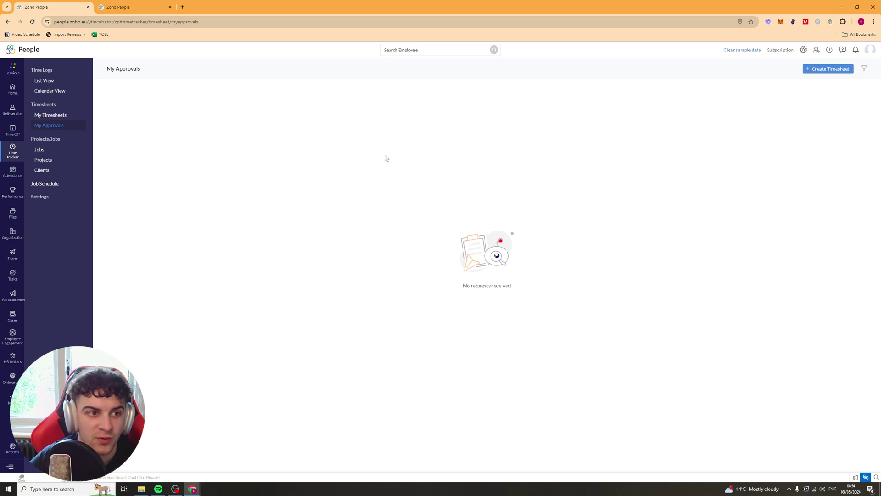
{"action": "left_click", "coordinate": [54, 184]}
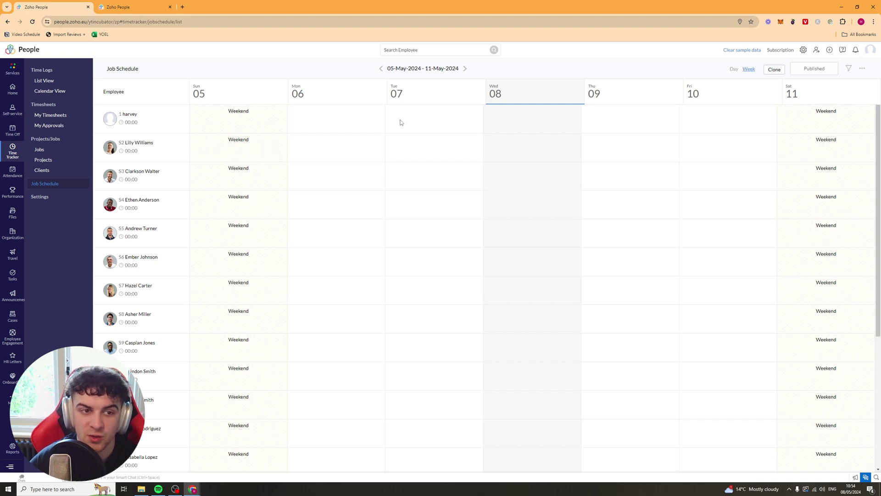
Review the time tracker's General, Specific, Approval and Scheduler settings, then open Attendance for 05–11 May 2024
{"action": "scroll", "coordinate": [166, 231], "scroll_direction": "down", "scroll_amount": 5}
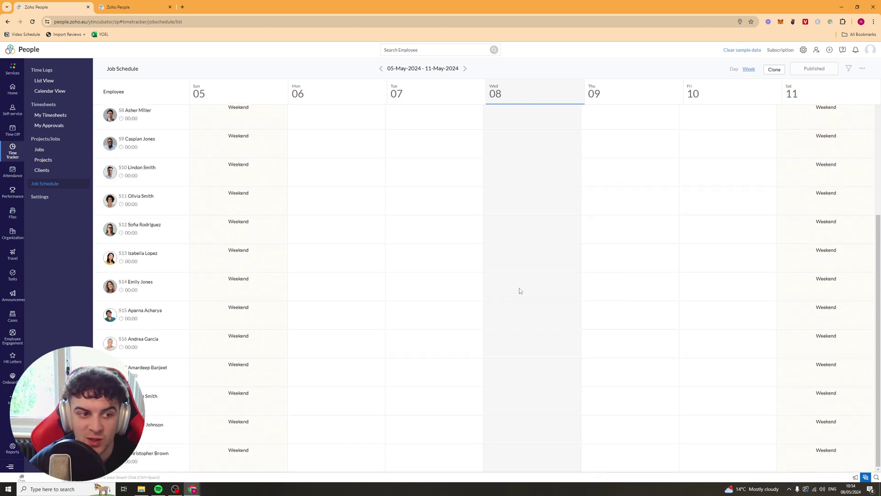
{"action": "left_click", "coordinate": [50, 199]}
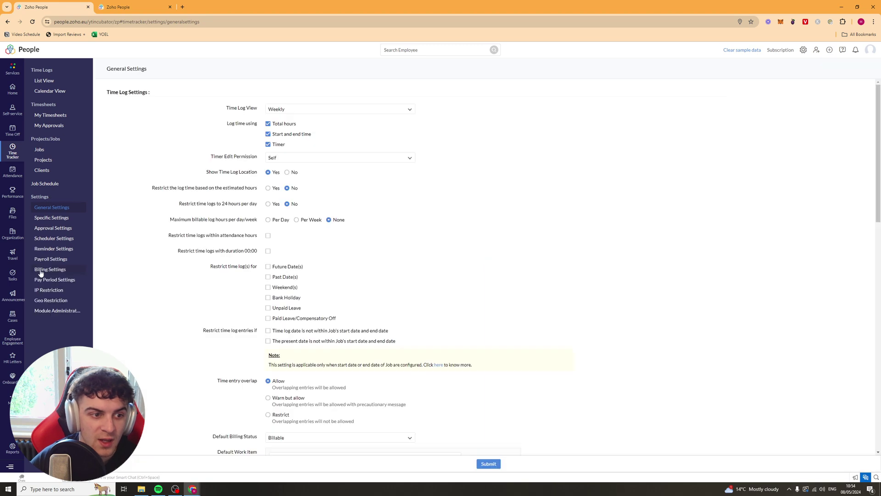
{"action": "left_click", "coordinate": [71, 218]}
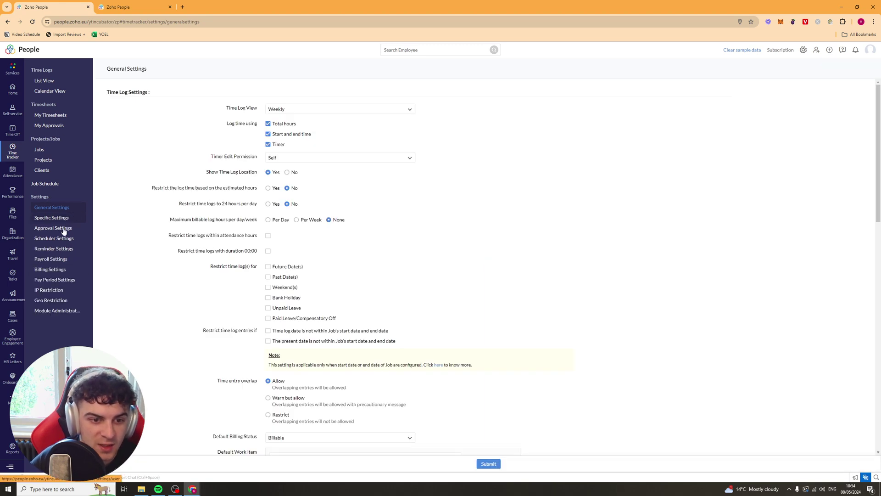
{"action": "left_click", "coordinate": [66, 230]}
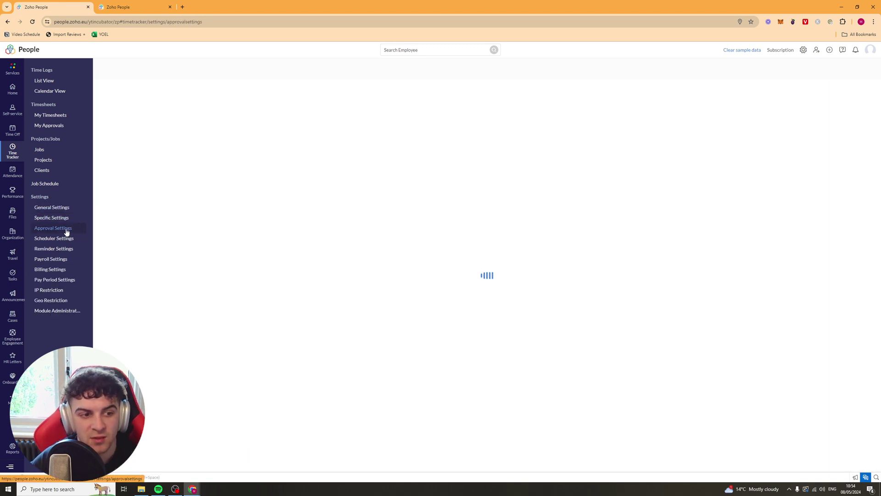
{"action": "left_click", "coordinate": [64, 239]}
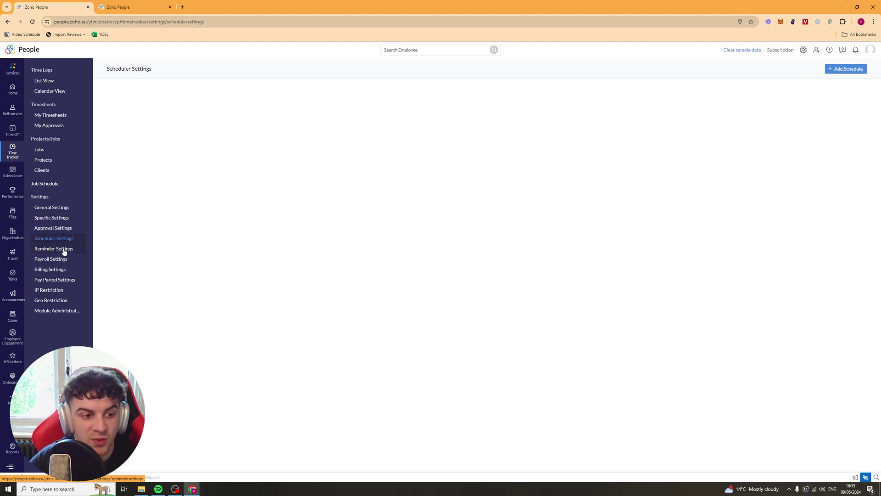
{"action": "left_click", "coordinate": [64, 259]}
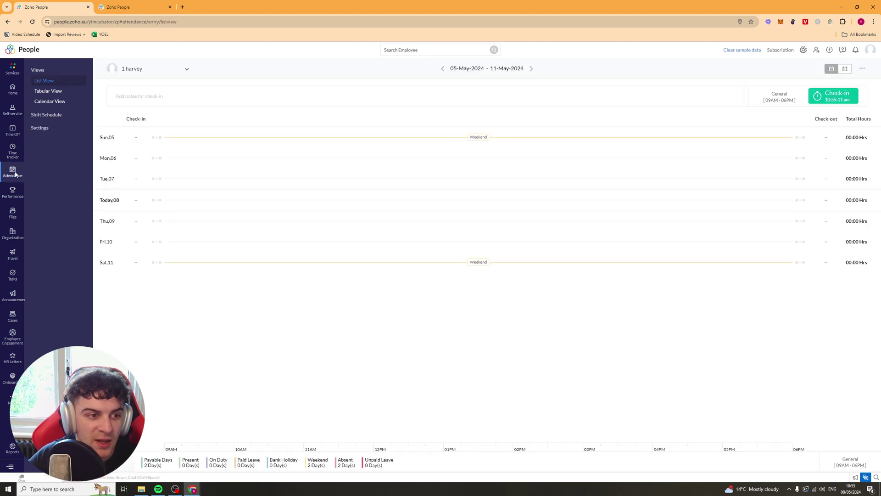
Switch Attendance List View to another sample employee, then show the General 09:00 AM–06:00 PM shift
{"action": "left_click", "coordinate": [186, 70]}
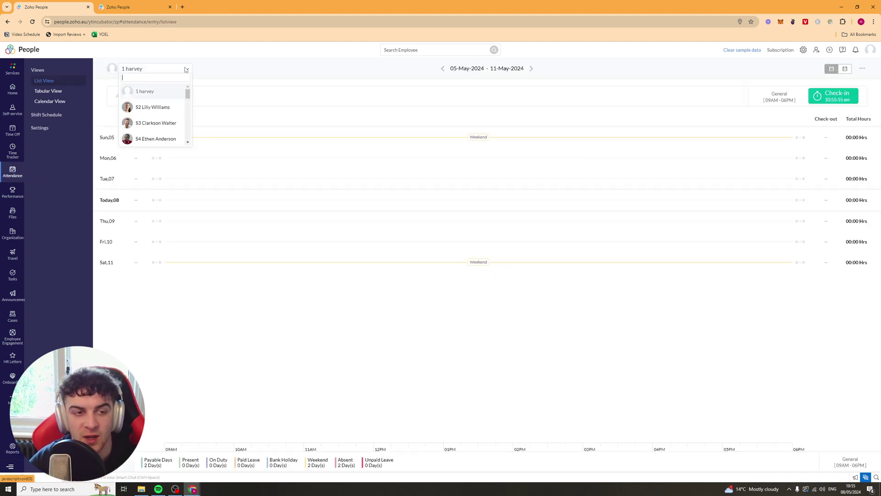
{"action": "scroll", "coordinate": [169, 114], "scroll_direction": "down", "scroll_amount": 3}
{"action": "left_click", "coordinate": [161, 115]}
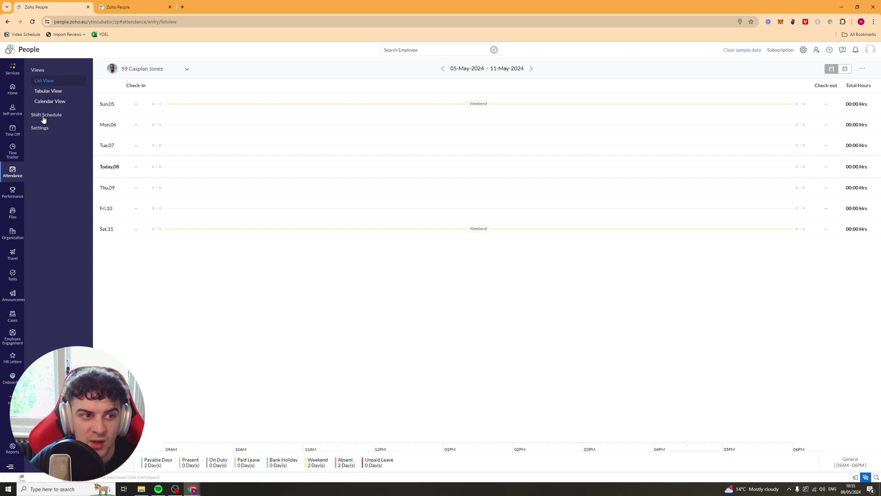
{"action": "left_click", "coordinate": [44, 117]}
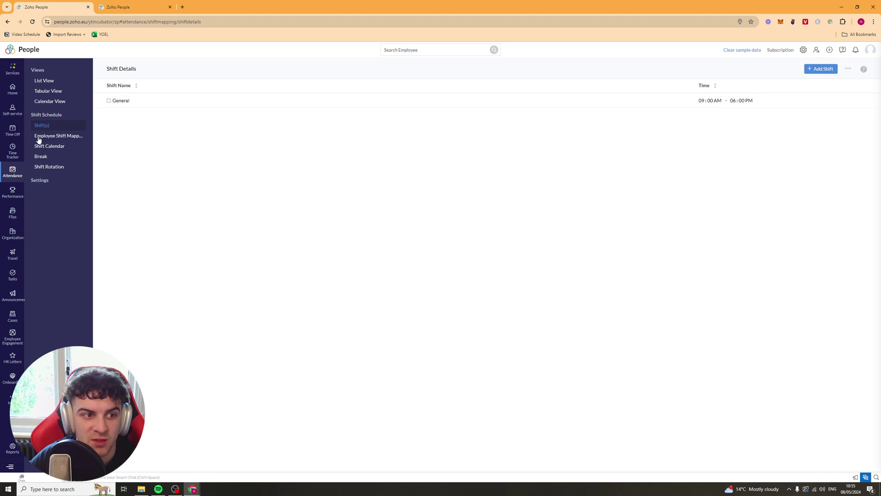
Browse Employee Shift Mapping, Shift Calendar and Shift Rotation, try Configure Rotation, then open Performance
{"action": "left_click", "coordinate": [50, 138]}
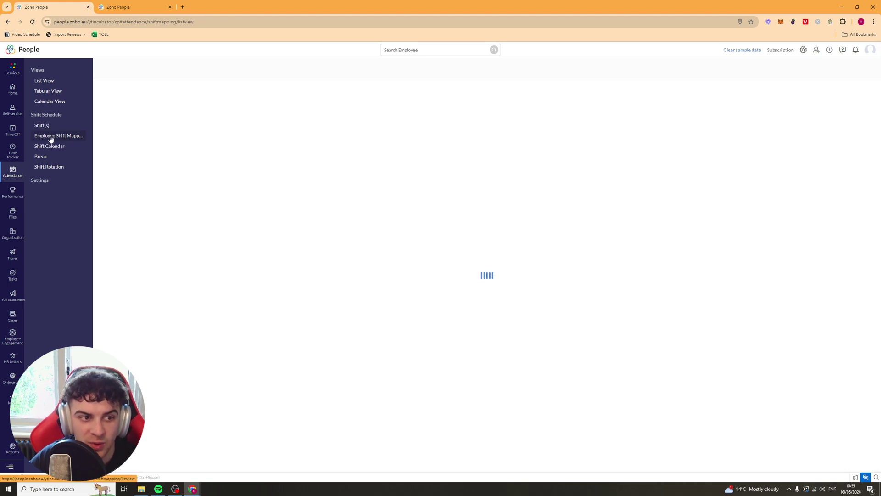
{"action": "left_click", "coordinate": [54, 148]}
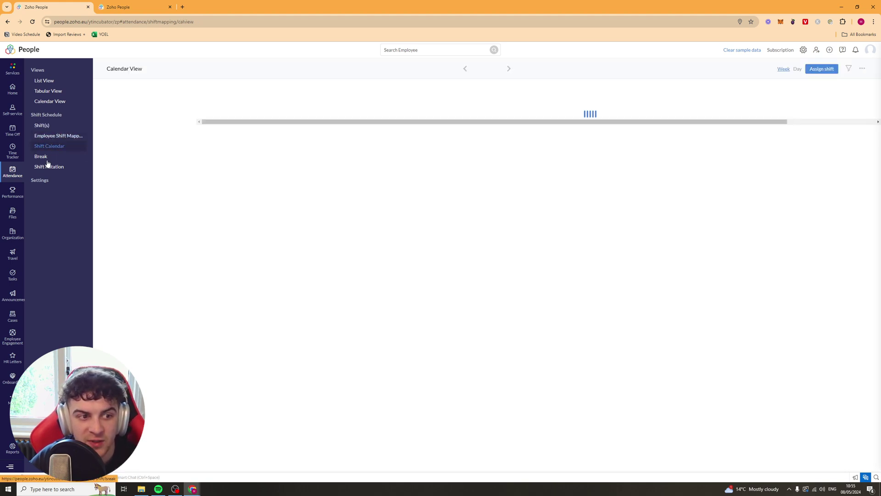
{"action": "left_click", "coordinate": [61, 168]}
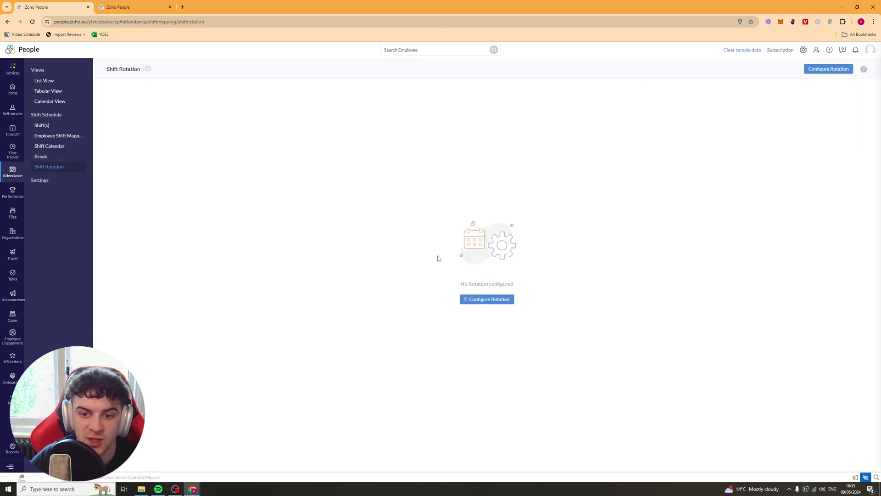
{"action": "left_click", "coordinate": [496, 301]}
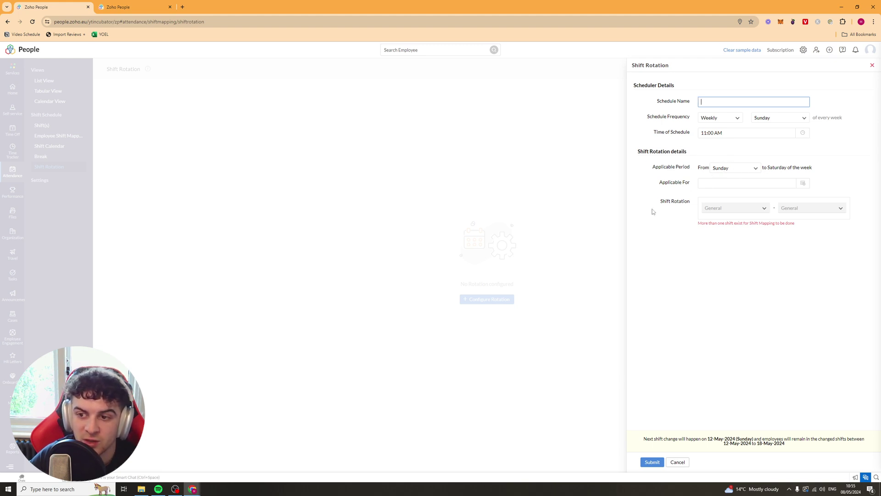
{"action": "left_click", "coordinate": [716, 279]}
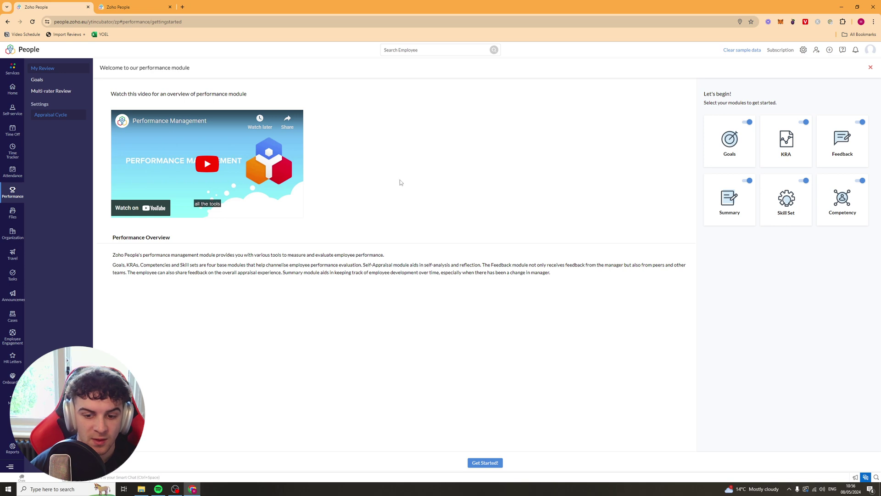
Start the Performance module with Get Started! and open a blank Add Appraisal Cycle form
{"action": "left_click", "coordinate": [483, 464]}
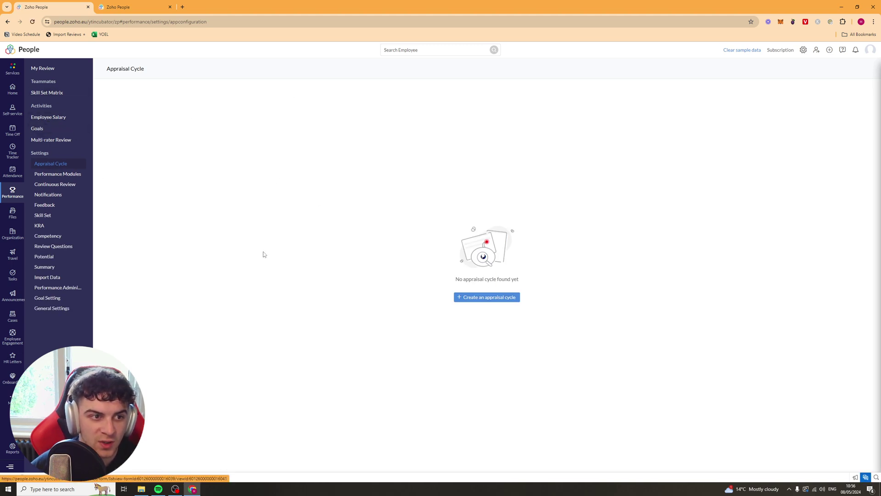
{"action": "left_click", "coordinate": [477, 302]}
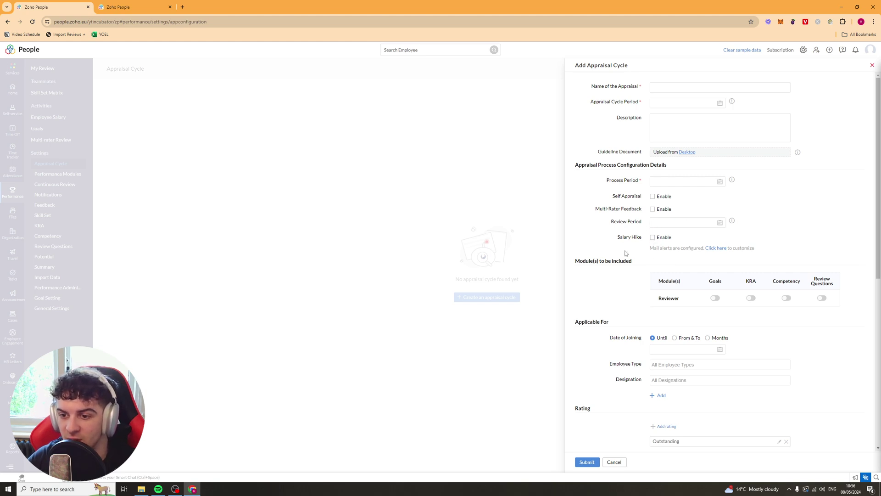
Scroll through the Add Appraisal Cycle form, adding then discarding an empty rating level
{"action": "scroll", "coordinate": [625, 253], "scroll_direction": "down", "scroll_amount": 2}
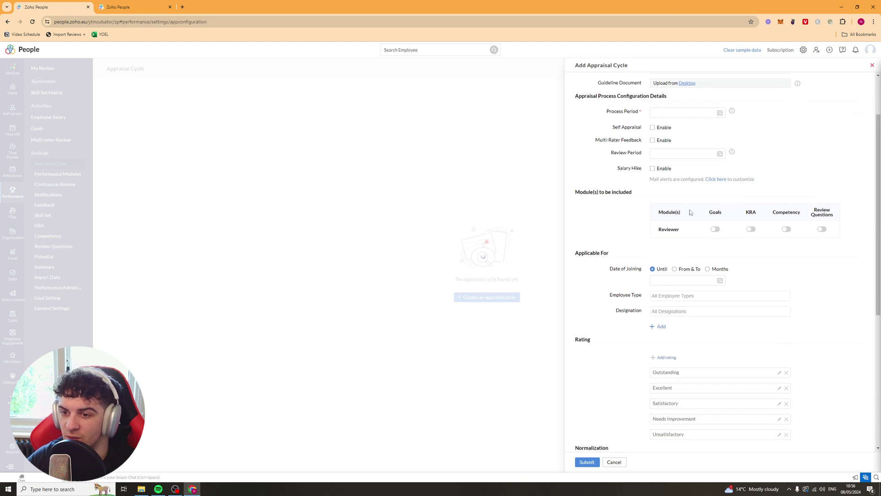
{"action": "left_click_drag", "start_coordinate": [600, 193], "coordinate": [634, 193]}
{"action": "left_click", "coordinate": [664, 229]}
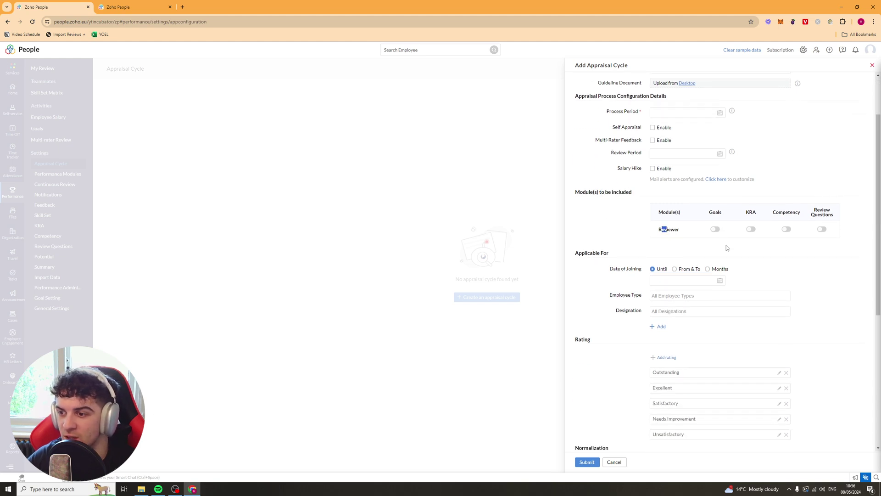
{"action": "scroll", "coordinate": [613, 236], "scroll_direction": "down", "scroll_amount": 3}
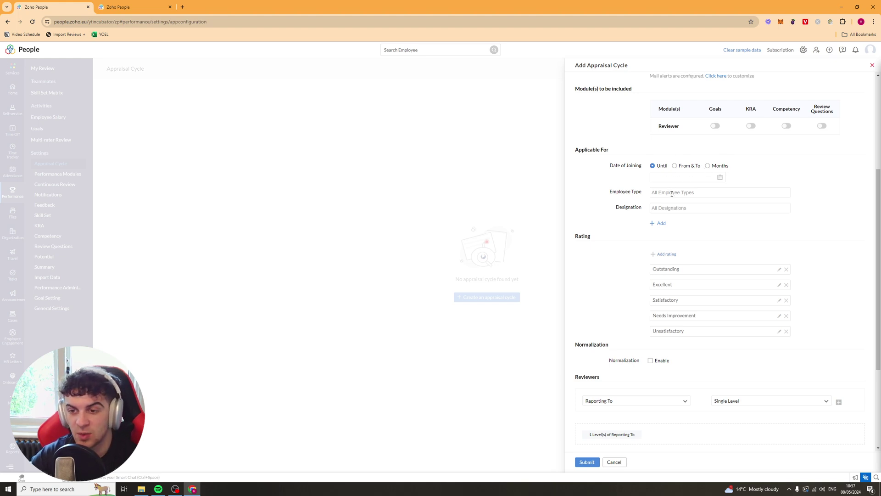
{"action": "scroll", "coordinate": [673, 222], "scroll_direction": "down", "scroll_amount": 2}
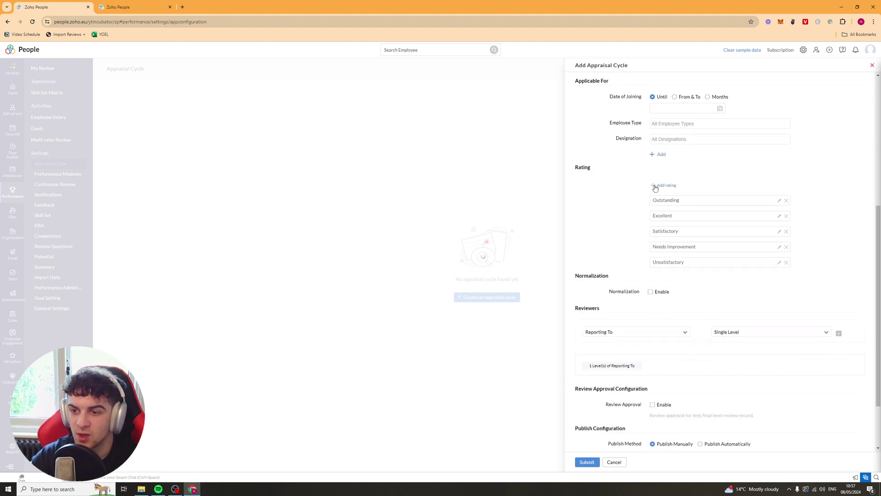
{"action": "left_click", "coordinate": [663, 186]}
{"action": "left_click", "coordinate": [808, 182]}
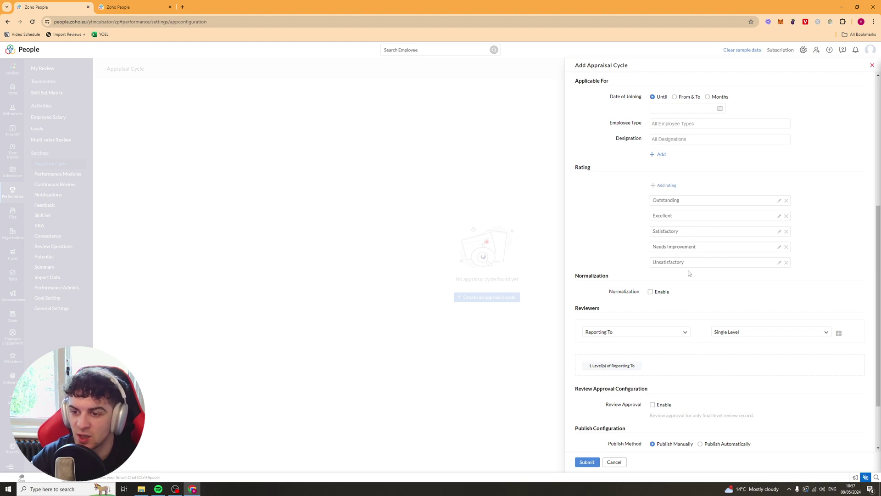
{"action": "scroll", "coordinate": [687, 266], "scroll_direction": "down", "scroll_amount": 2}
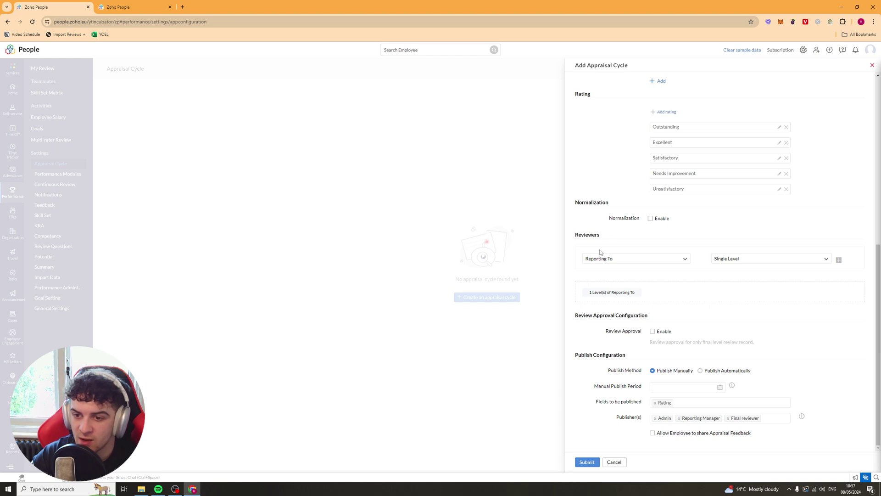
Keep reviewers as Reporting To with a single level, try Submit, then cancel the form
{"action": "left_click", "coordinate": [624, 261]}
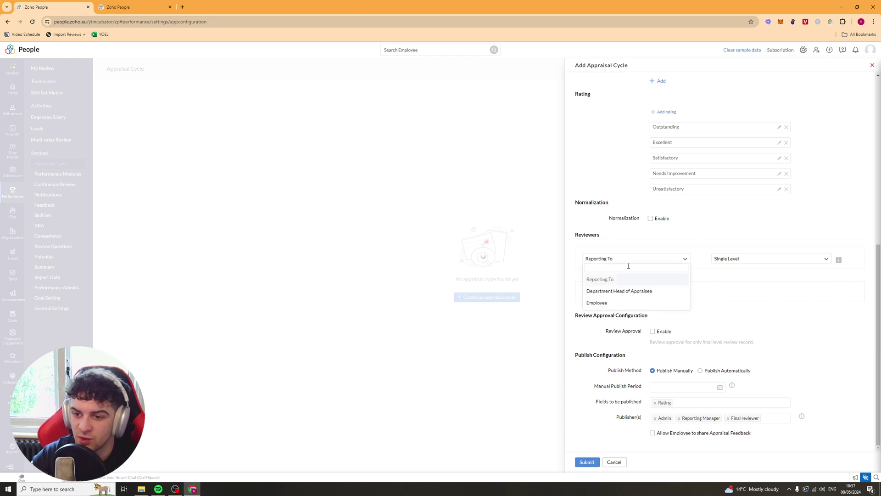
{"action": "left_click", "coordinate": [613, 250]}
{"action": "left_click", "coordinate": [764, 259]}
{"action": "scroll", "coordinate": [747, 307], "scroll_direction": "down", "scroll_amount": 2}
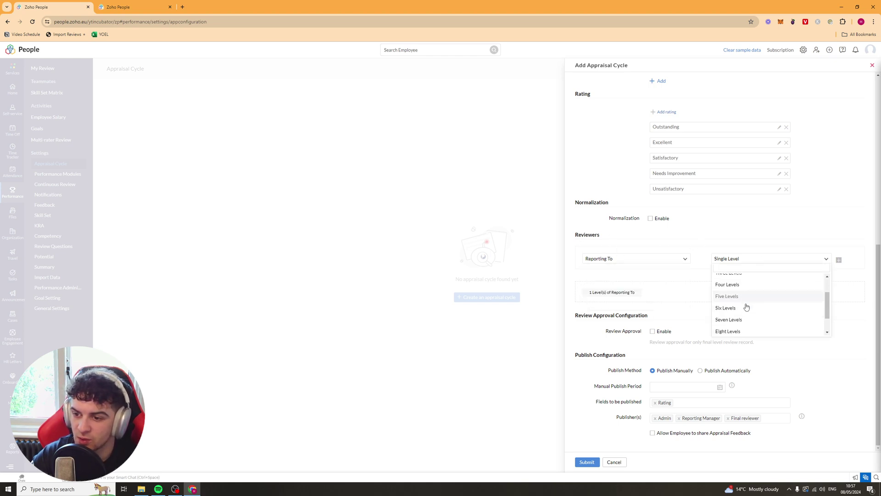
{"action": "scroll", "coordinate": [746, 307], "scroll_direction": "up", "scroll_amount": 2}
{"action": "left_click", "coordinate": [744, 275]}
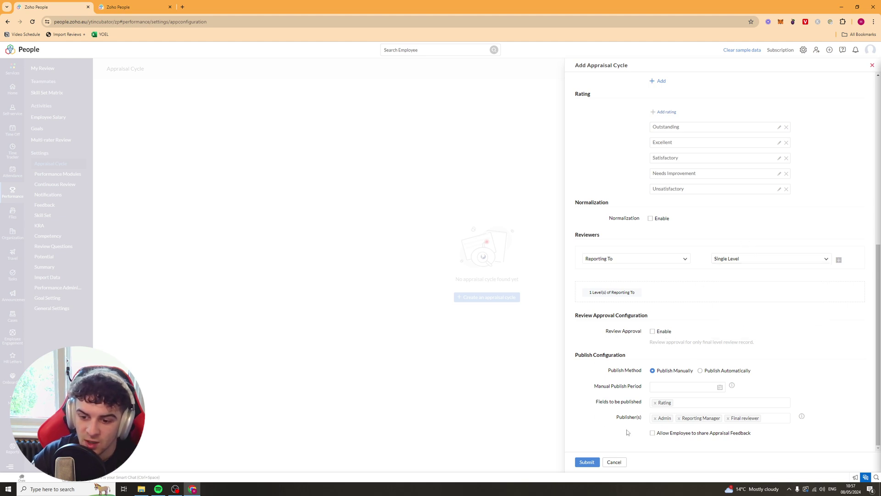
{"action": "left_click", "coordinate": [587, 462]}
{"action": "left_click", "coordinate": [616, 463]}
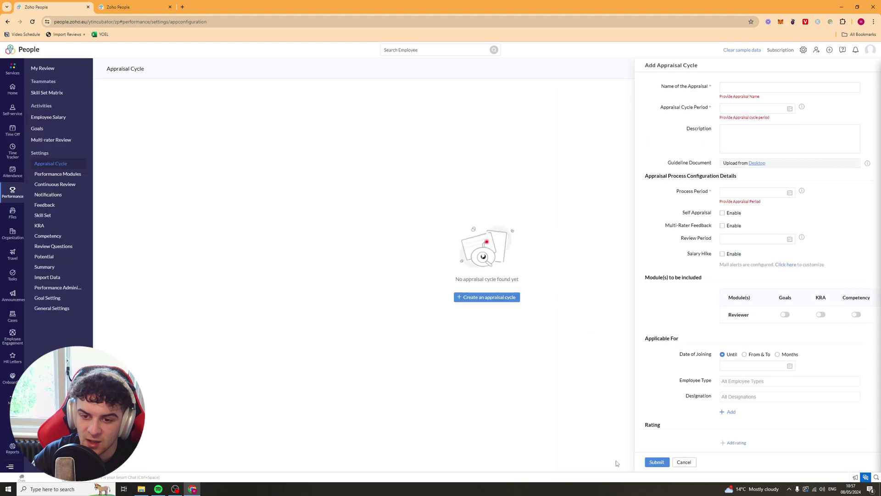
View the Performance Modules, Continuous Review, Notifications, Feedback, Skill Set and KRA settings pages
{"action": "left_click", "coordinate": [46, 174]}
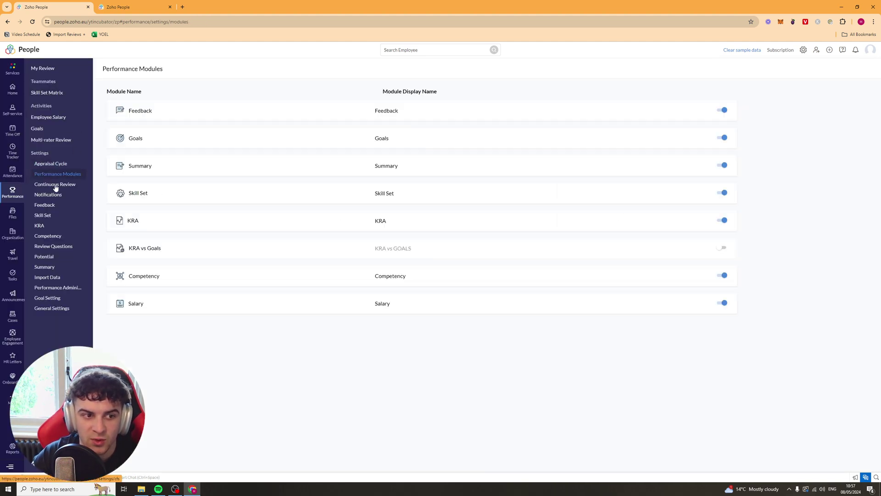
{"action": "left_click", "coordinate": [56, 187]}
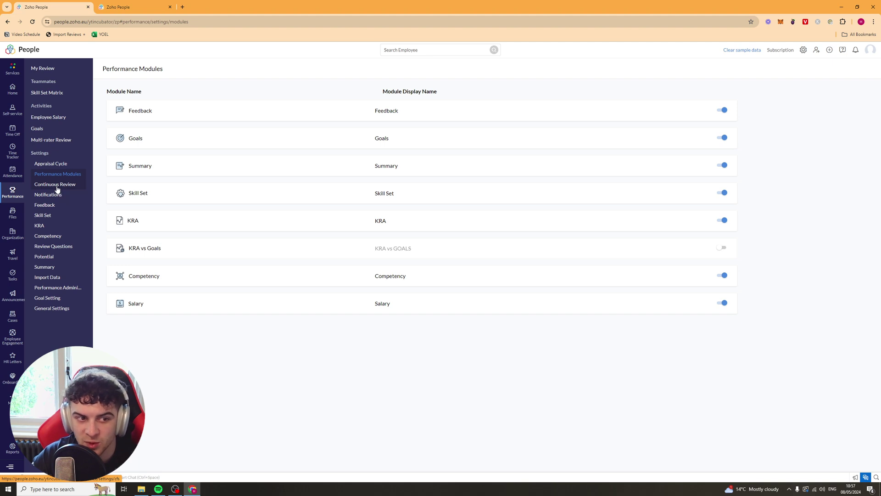
{"action": "left_click", "coordinate": [53, 196]}
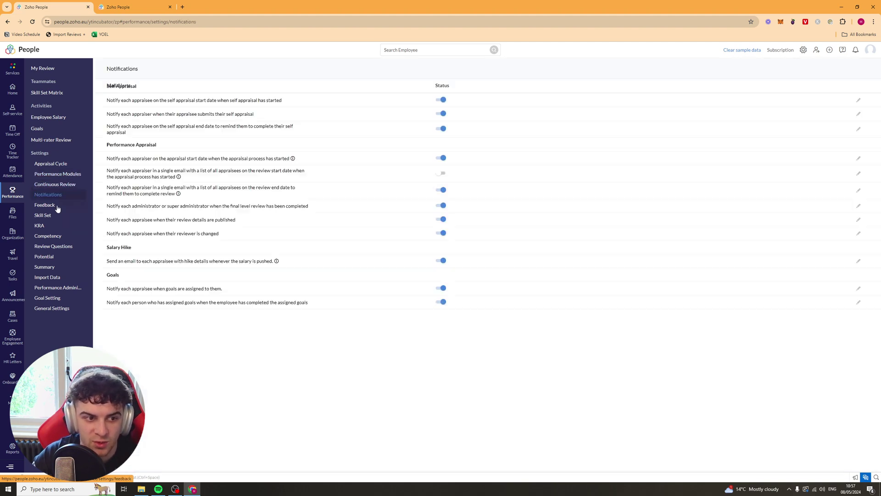
{"action": "left_click", "coordinate": [46, 205]}
{"action": "left_click", "coordinate": [48, 216]}
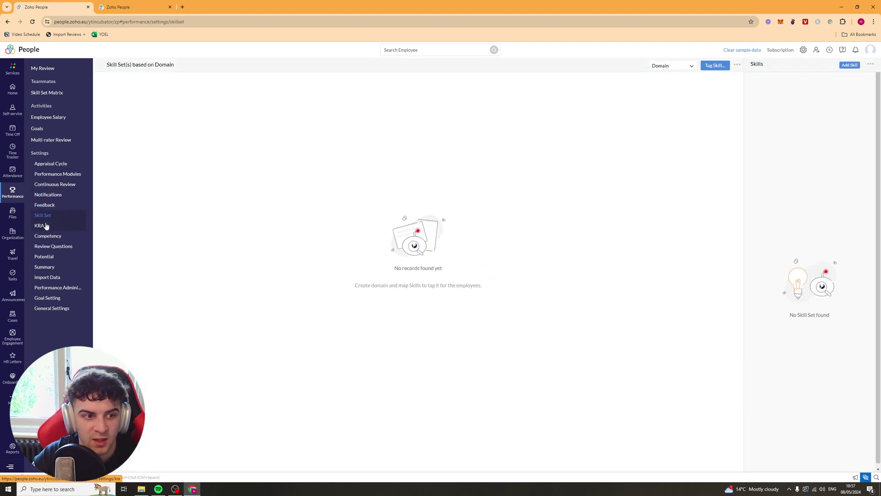
{"action": "left_click", "coordinate": [47, 205]}
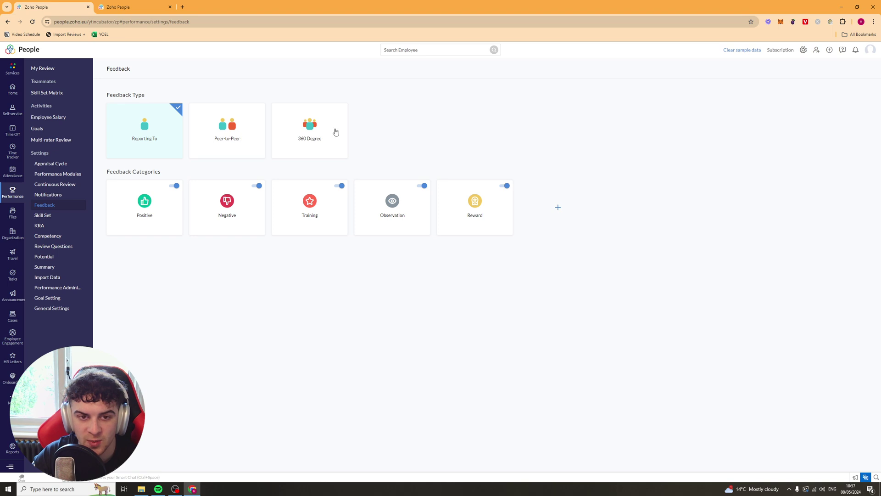
{"action": "left_click", "coordinate": [44, 225]}
View Competency, Review Questions, Potential, Summary, Import Data, Administrators and Goal Setting, ending on General Settings
{"action": "left_click", "coordinate": [54, 239]}
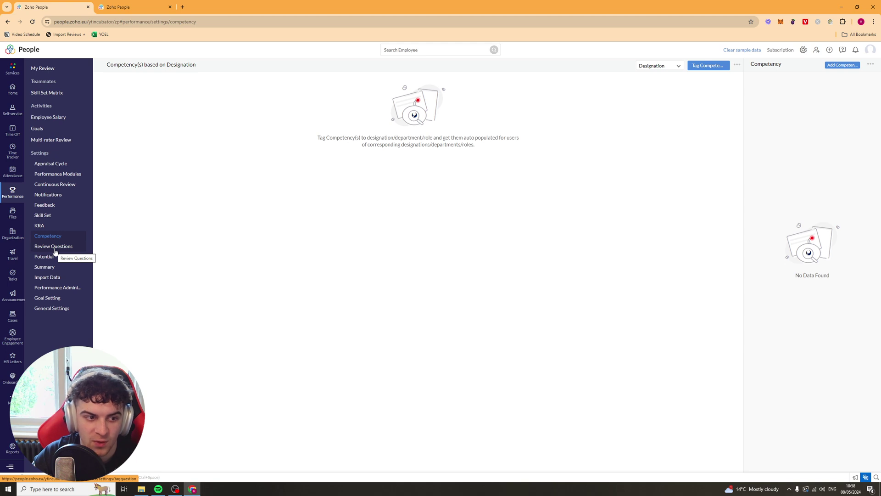
{"action": "left_click", "coordinate": [54, 248]}
{"action": "left_click", "coordinate": [44, 257]}
{"action": "left_click", "coordinate": [46, 268]}
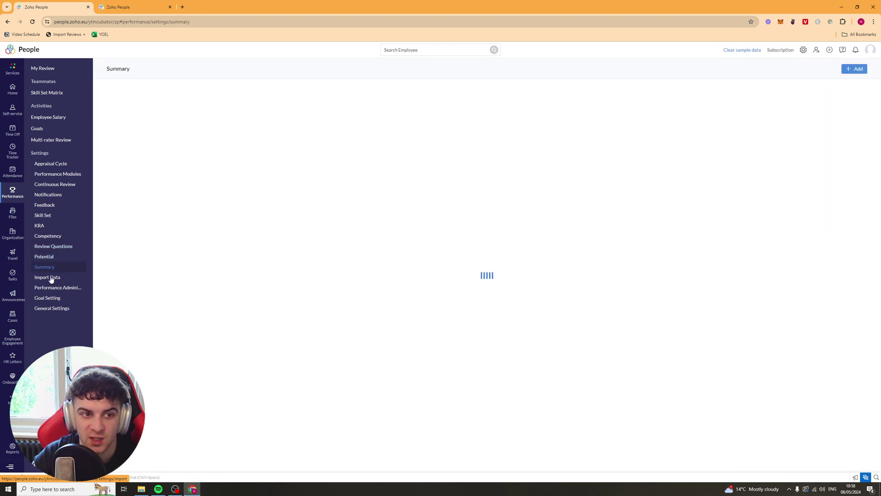
{"action": "left_click", "coordinate": [49, 278]}
{"action": "left_click", "coordinate": [52, 288]}
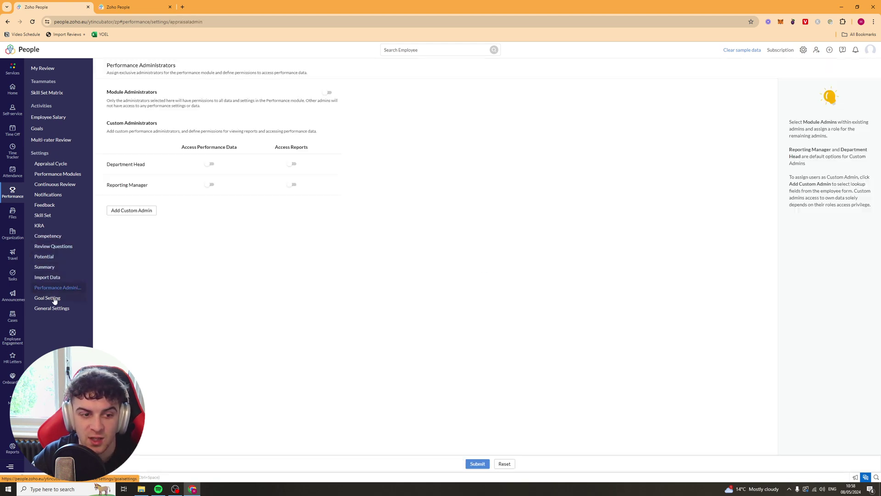
{"action": "left_click", "coordinate": [55, 298]}
{"action": "left_click", "coordinate": [55, 308]}
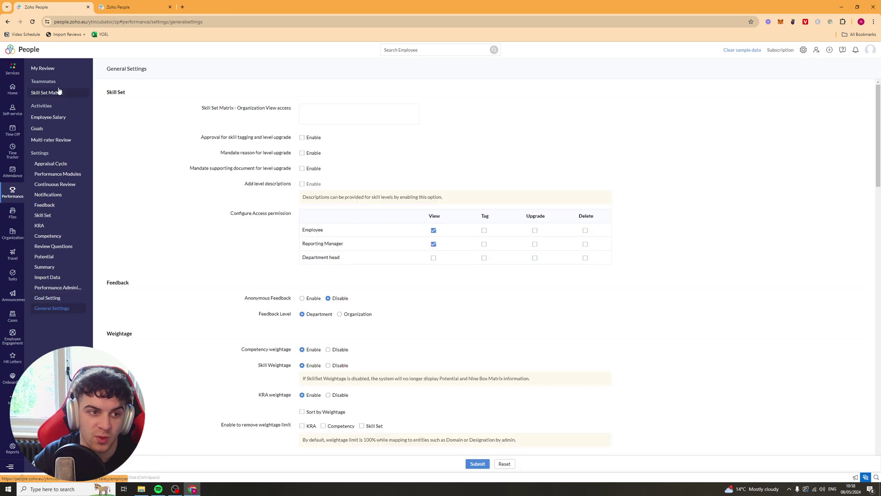
In My Review, view the Skill Set, Goals, Competency and Feedback tabs, then open Skill Set Matrix
{"action": "left_click", "coordinate": [46, 68]}
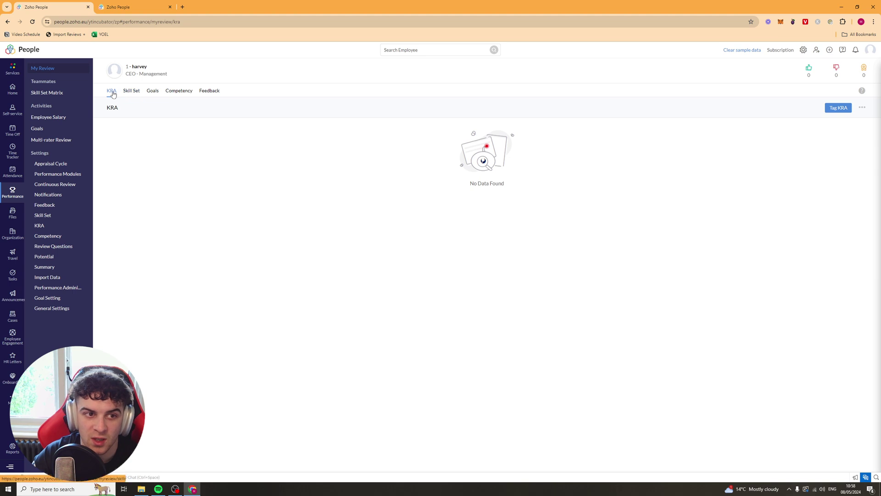
{"action": "left_click", "coordinate": [133, 94]}
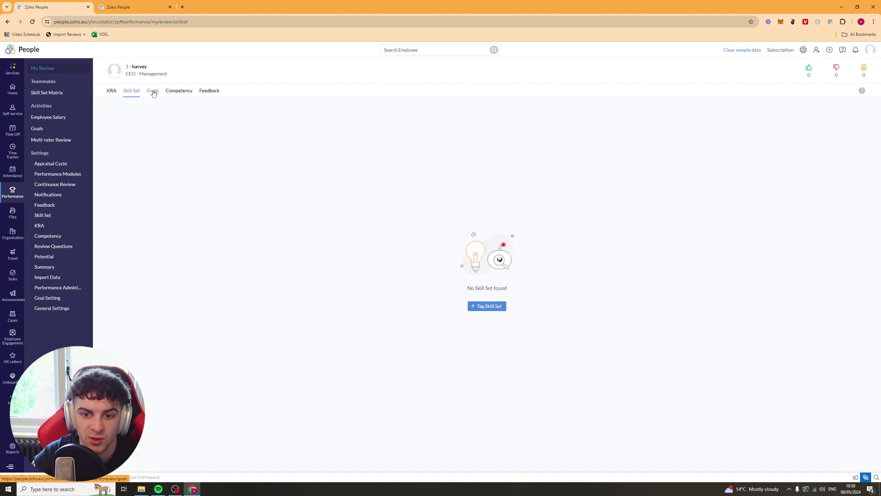
{"action": "left_click", "coordinate": [153, 93]}
{"action": "left_click", "coordinate": [177, 92]}
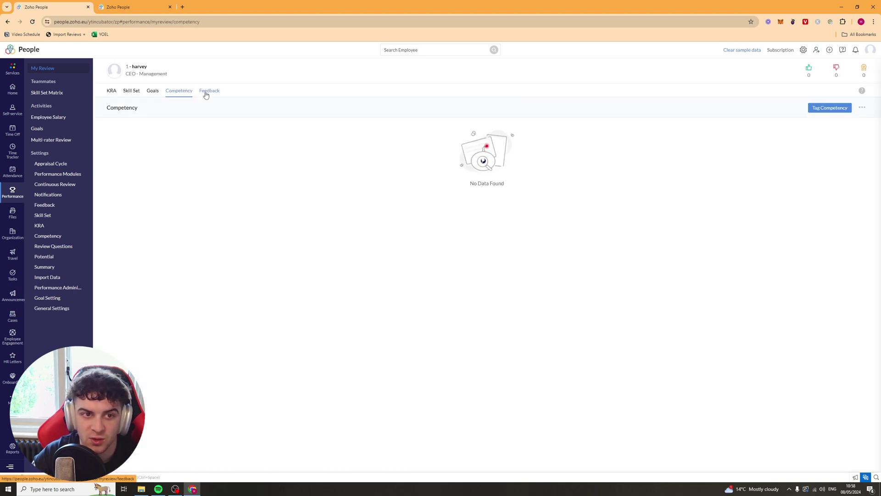
{"action": "left_click", "coordinate": [207, 91]}
{"action": "left_click", "coordinate": [53, 93]}
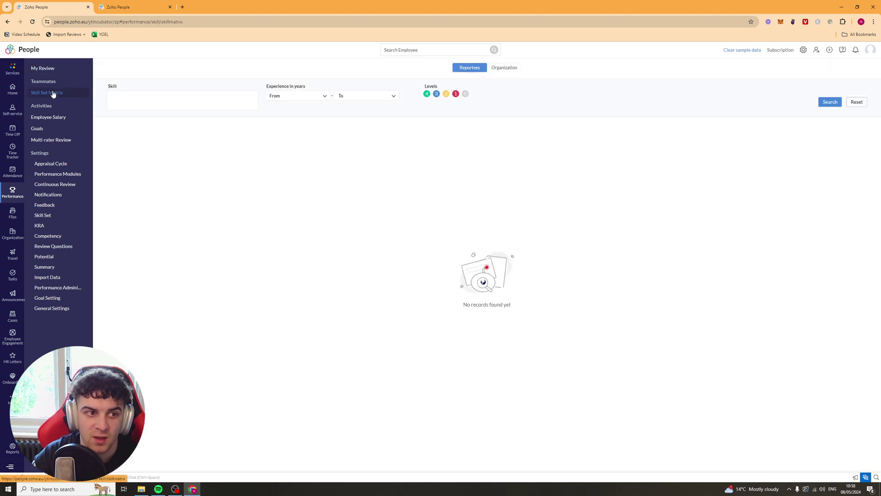
Try the matrix's Skill search, then open Employee Salary and cancel a new unsaved salary record
{"action": "left_click", "coordinate": [153, 103]}
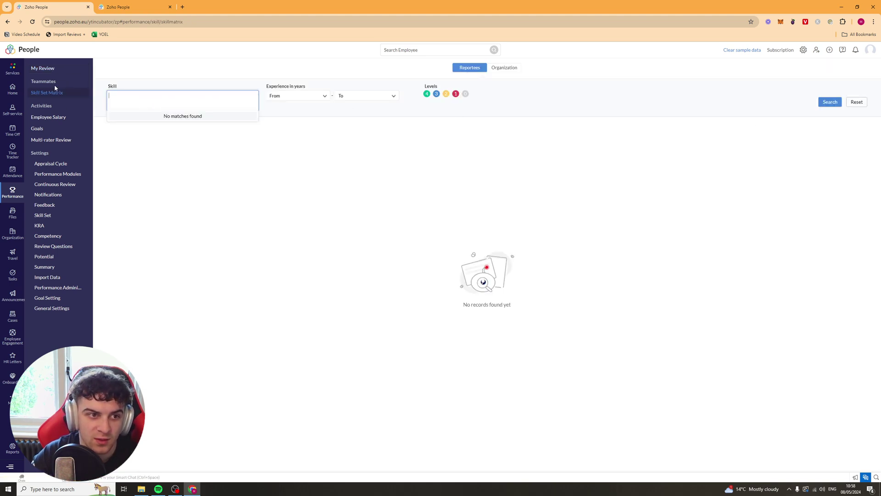
{"action": "left_click", "coordinate": [164, 154]}
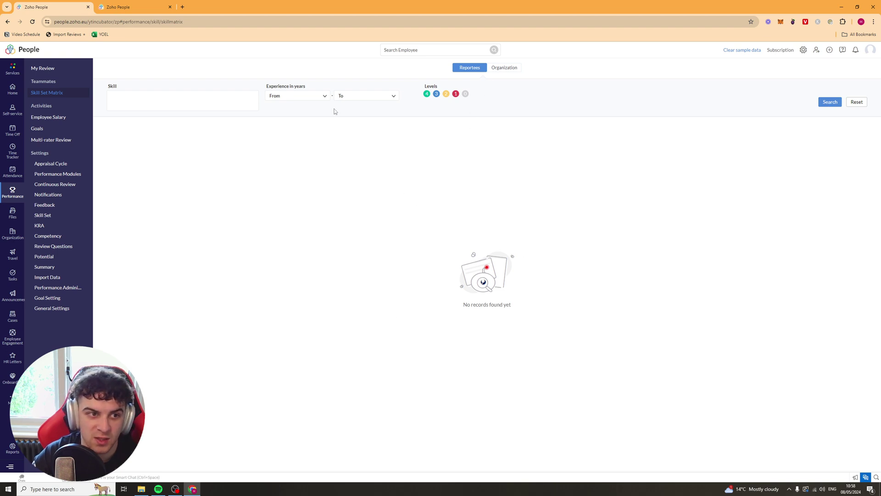
{"action": "left_click", "coordinate": [46, 117]}
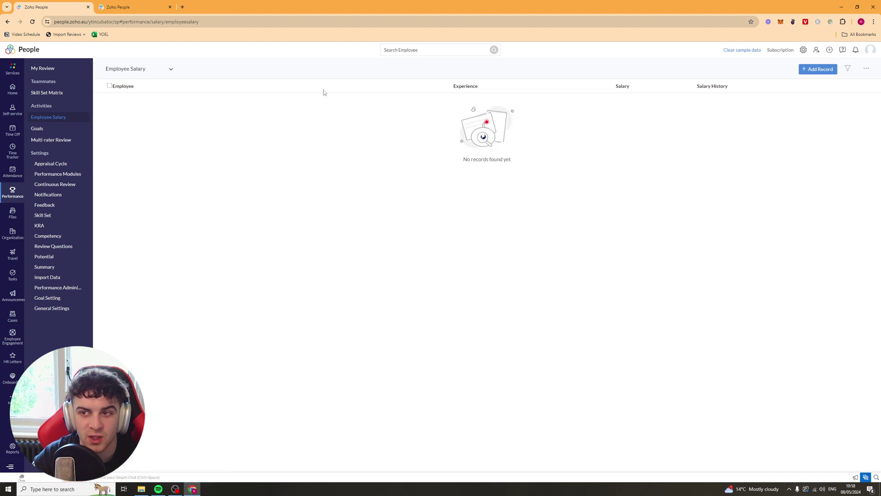
{"action": "left_click", "coordinate": [818, 69]}
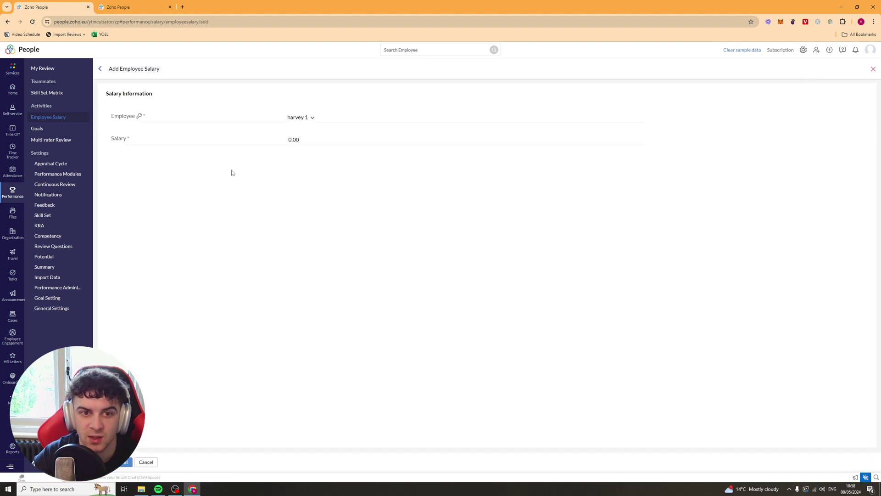
{"action": "left_click", "coordinate": [101, 69]}
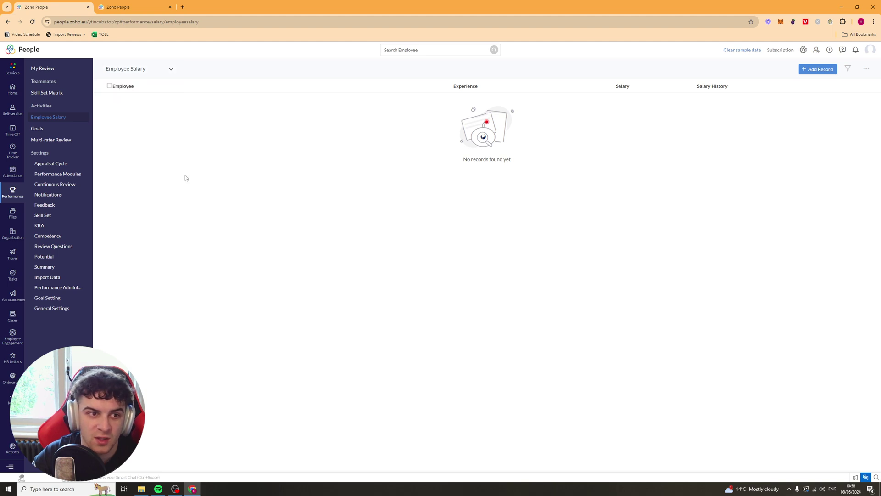
Open the empty Goals list, then the empty Multi-rater Review list
{"action": "left_click", "coordinate": [48, 131]}
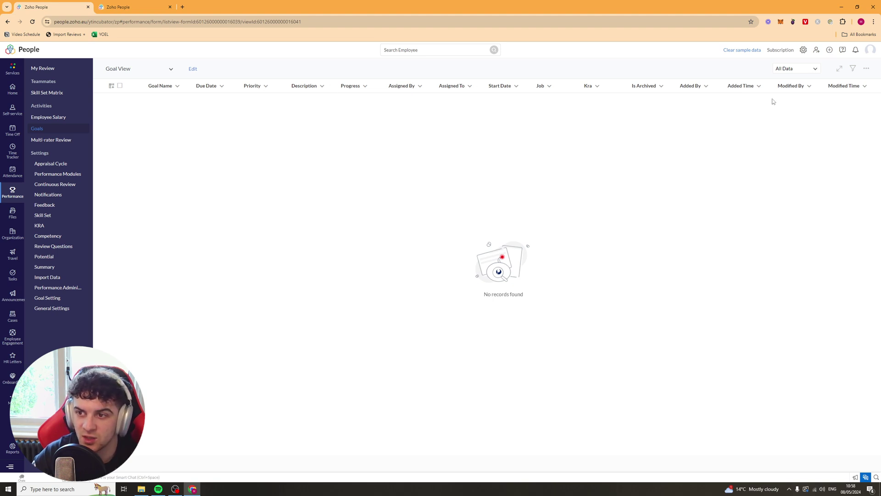
{"action": "left_click", "coordinate": [66, 139]}
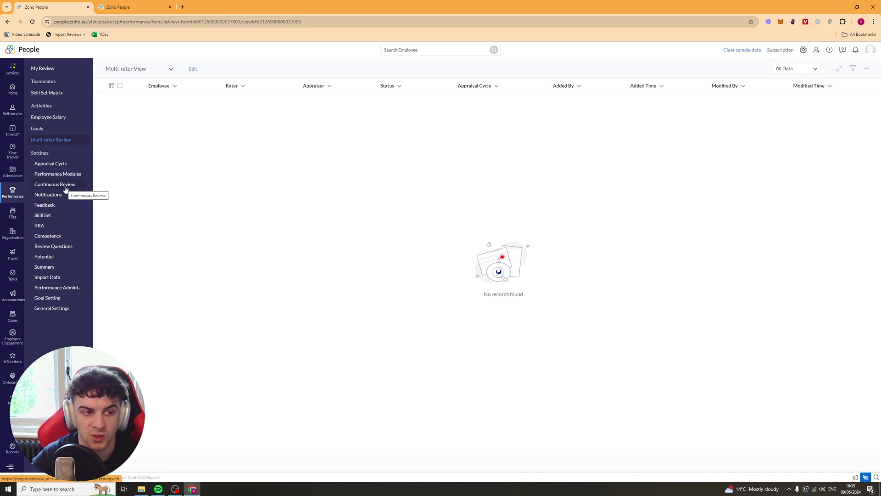
Browse the Files sections: Employee Files, Shared with Me, Shared with My Role, HR Forms & Templates
{"action": "left_click", "coordinate": [10, 218]}
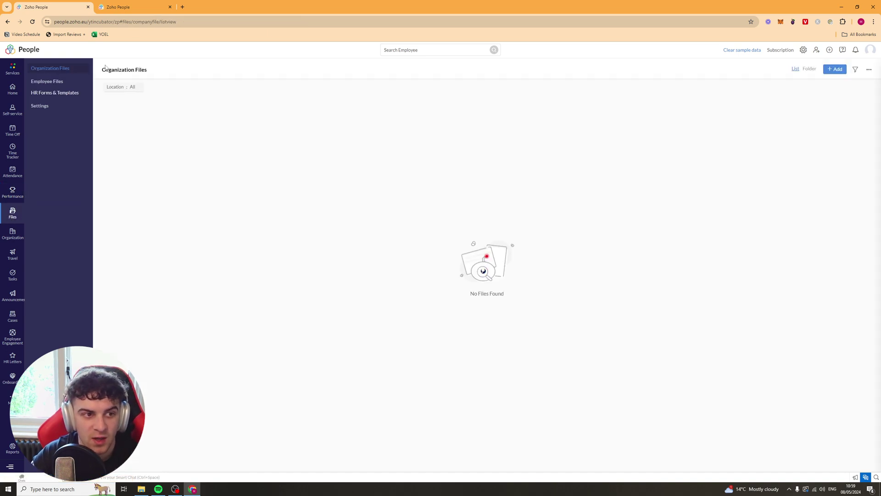
{"action": "left_click", "coordinate": [51, 82]}
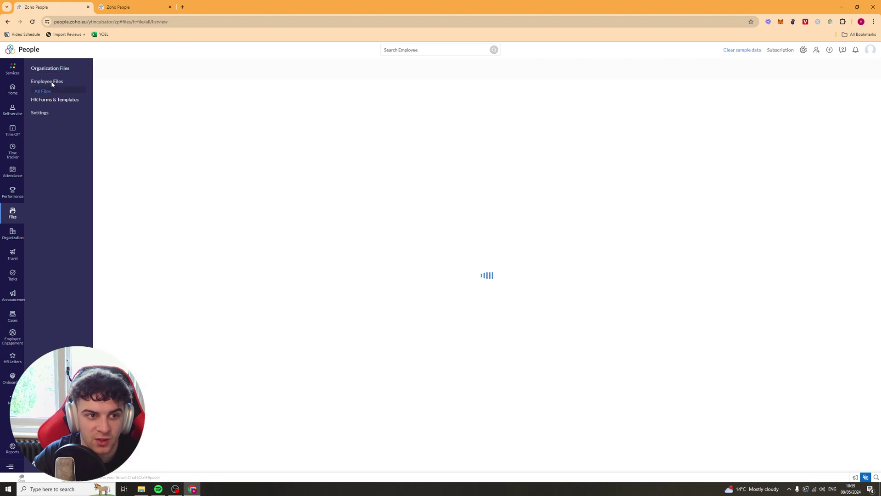
{"action": "left_click", "coordinate": [52, 82]}
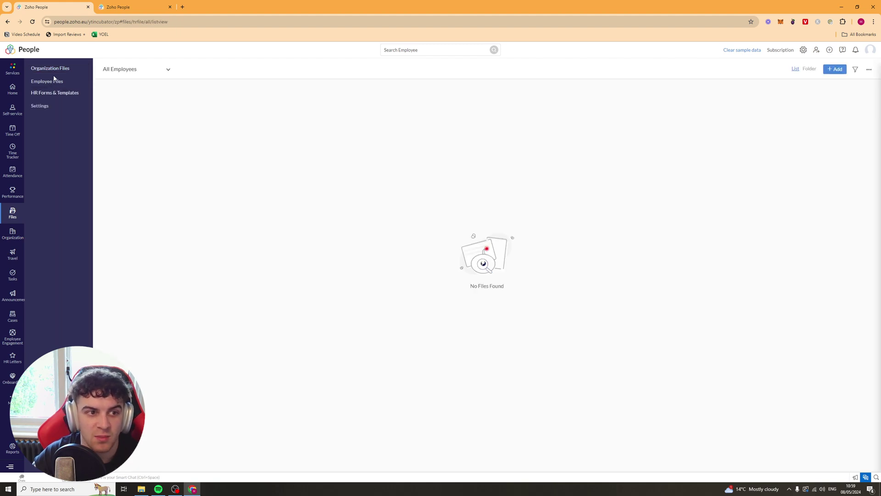
{"action": "left_click", "coordinate": [54, 82]}
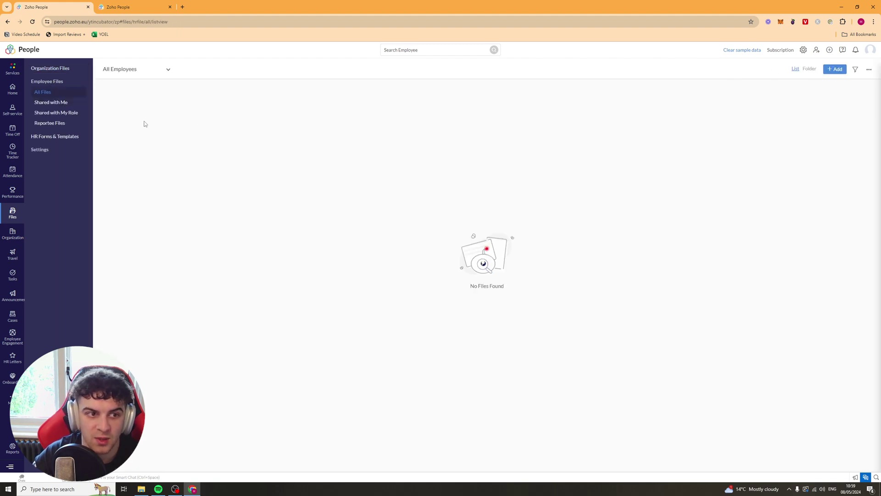
{"action": "left_click", "coordinate": [49, 103]}
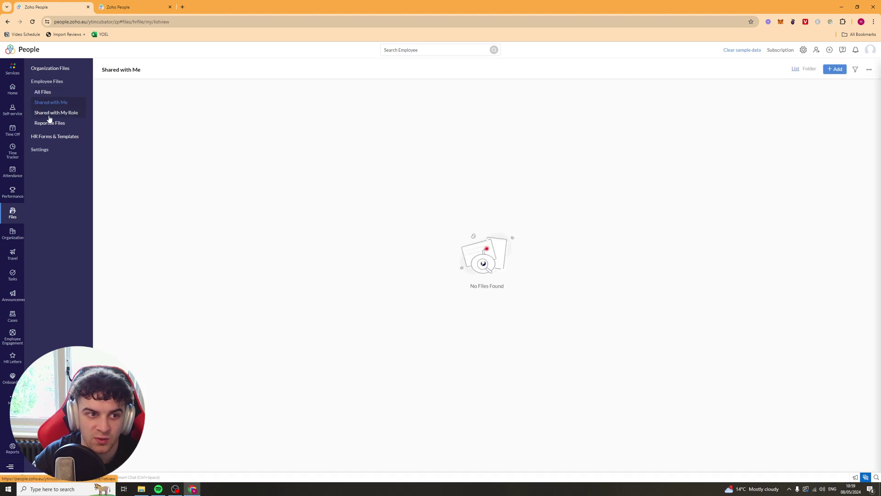
{"action": "left_click", "coordinate": [51, 114]}
{"action": "left_click", "coordinate": [51, 136]}
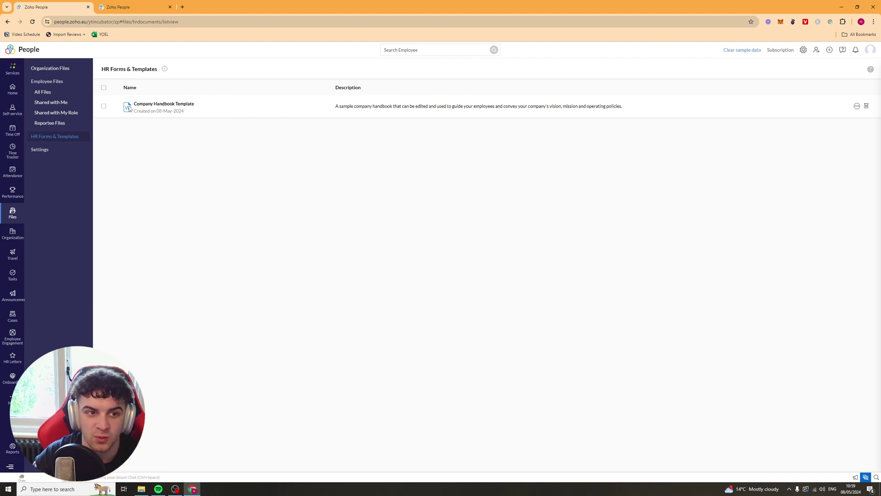
Preview the Company Handbook Template, scroll through it, and close the viewer
{"action": "left_click", "coordinate": [149, 104]}
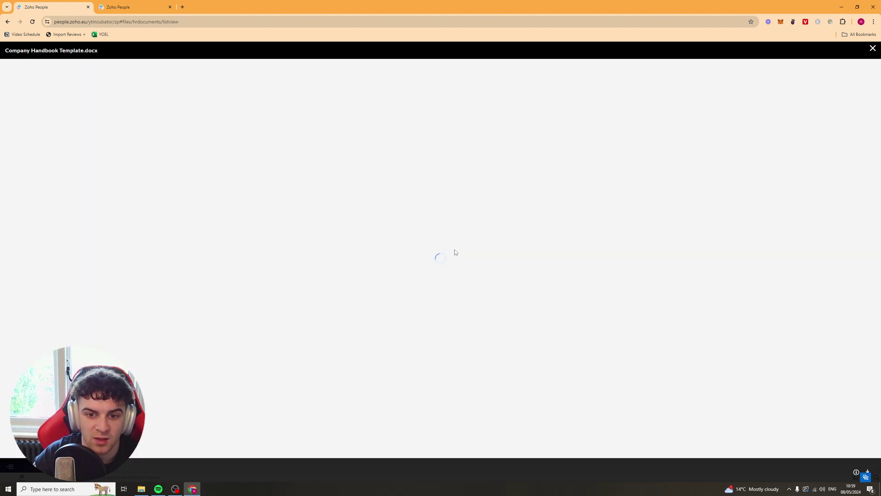
{"action": "scroll", "coordinate": [395, 202], "scroll_direction": "down", "scroll_amount": 3}
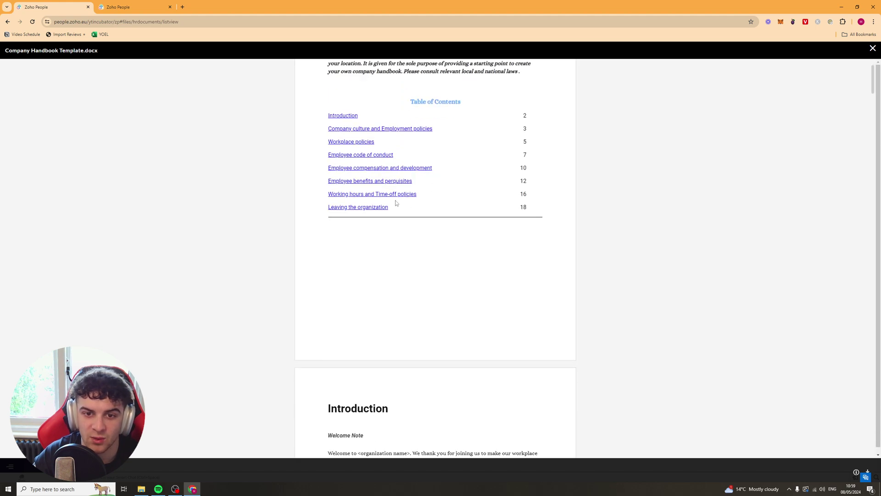
{"action": "scroll", "coordinate": [499, 266], "scroll_direction": "down", "scroll_amount": 3}
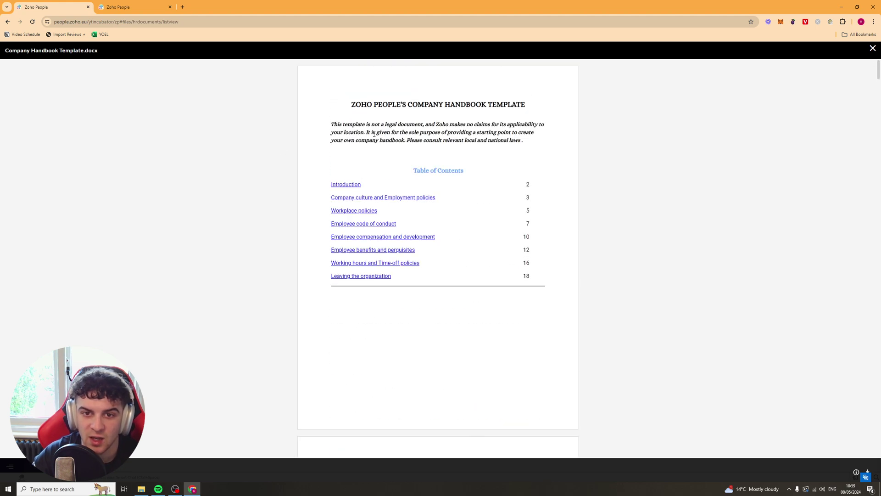
{"action": "scroll", "coordinate": [352, 160], "scroll_direction": "down", "scroll_amount": 1}
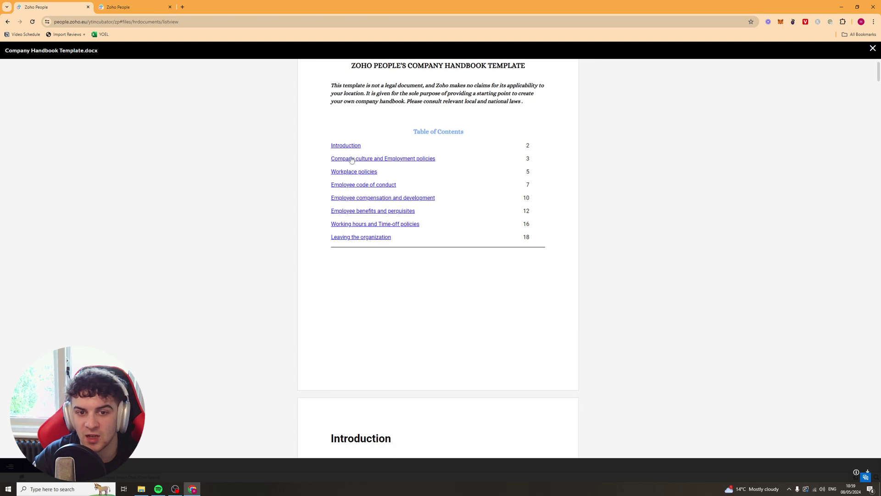
{"action": "scroll", "coordinate": [503, 198], "scroll_direction": "down", "scroll_amount": 5}
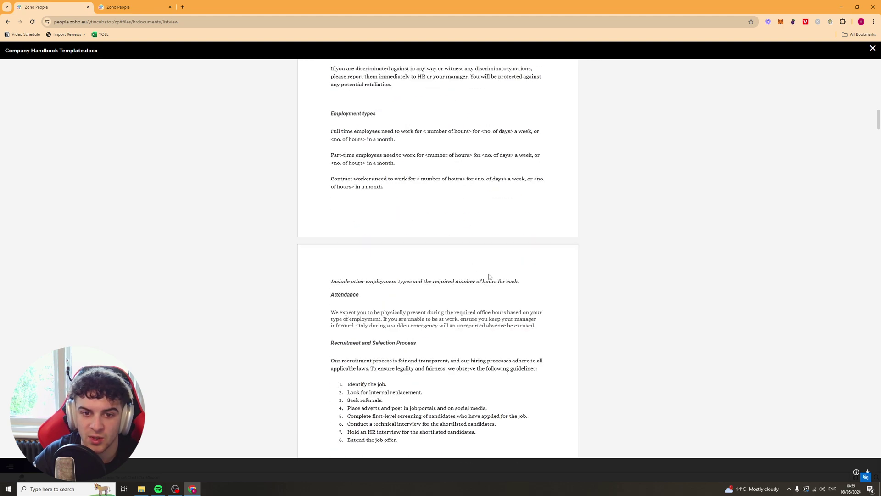
{"action": "left_click", "coordinate": [873, 50]}
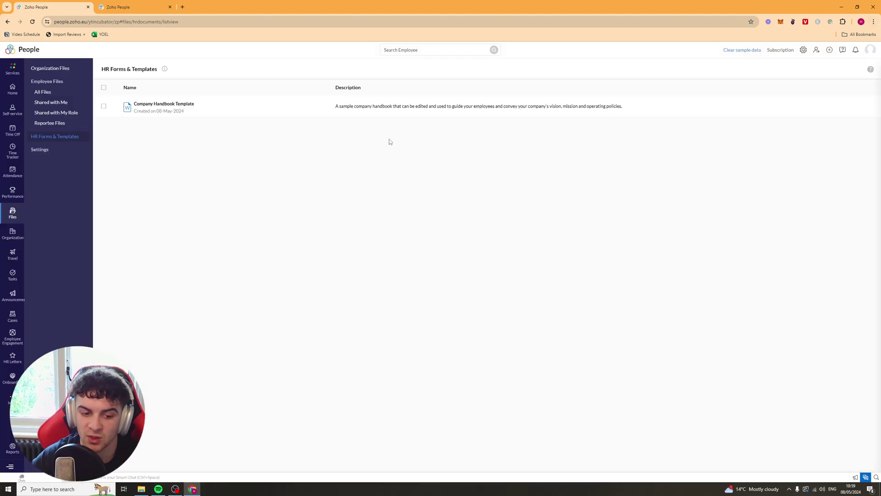
{"action": "left_click", "coordinate": [13, 253]}
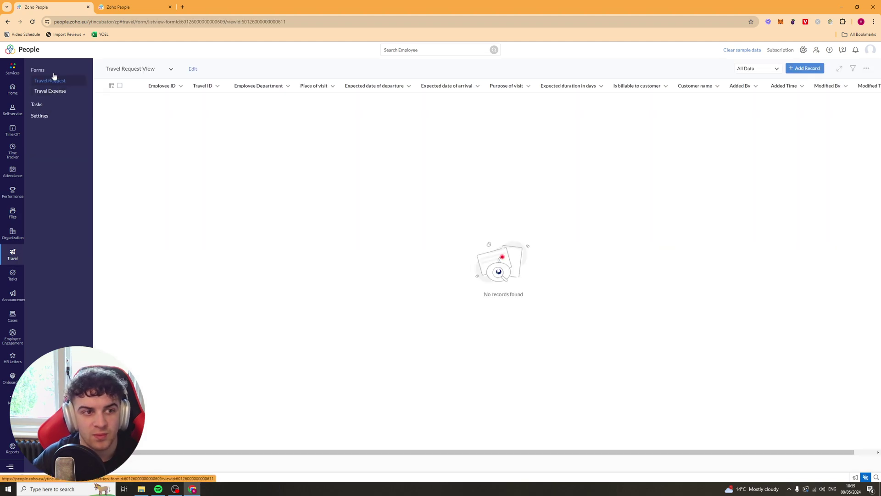
View Travel Expense and travel tasks, then in Travel settings start and cancel a new form
{"action": "left_click", "coordinate": [58, 93]}
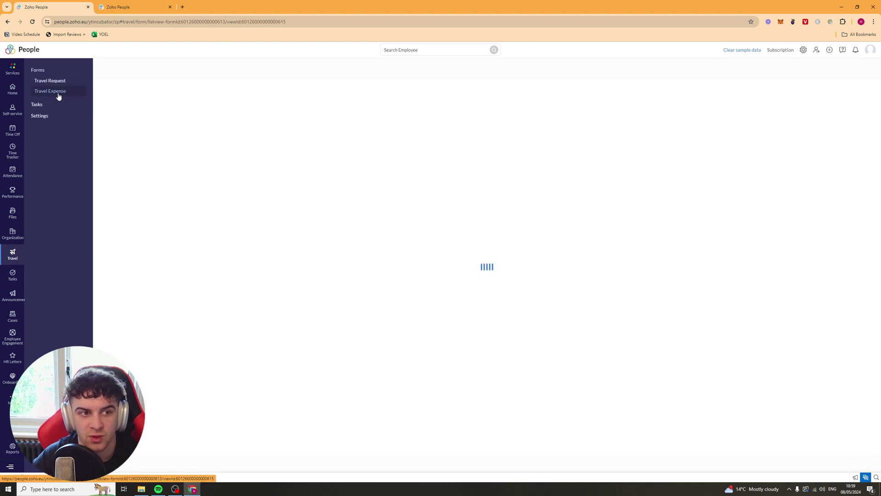
{"action": "left_click", "coordinate": [37, 104]}
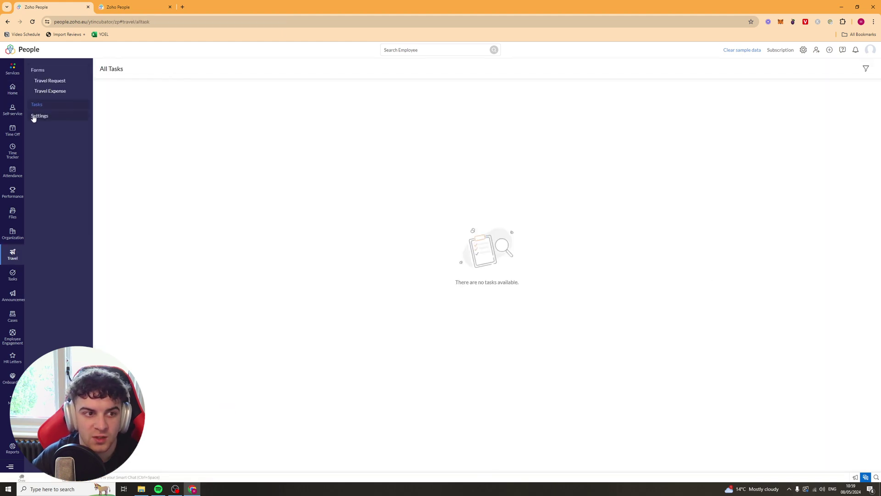
{"action": "left_click", "coordinate": [34, 116]}
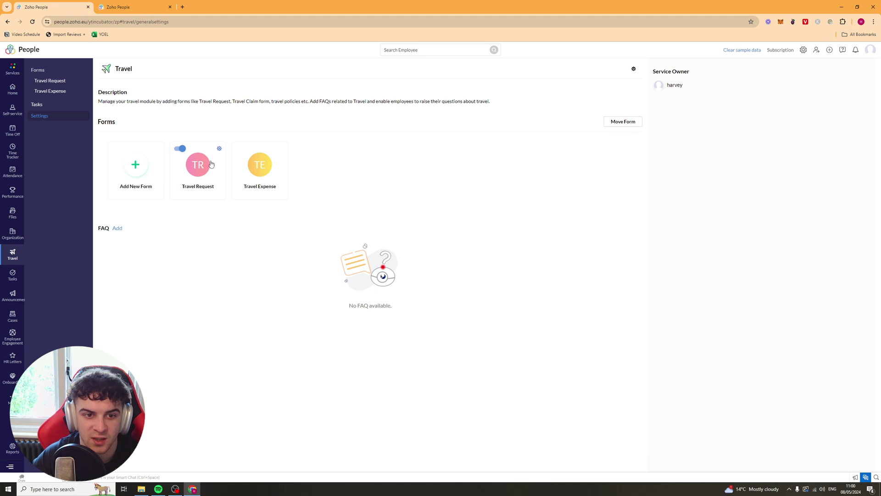
{"action": "left_click", "coordinate": [136, 180]}
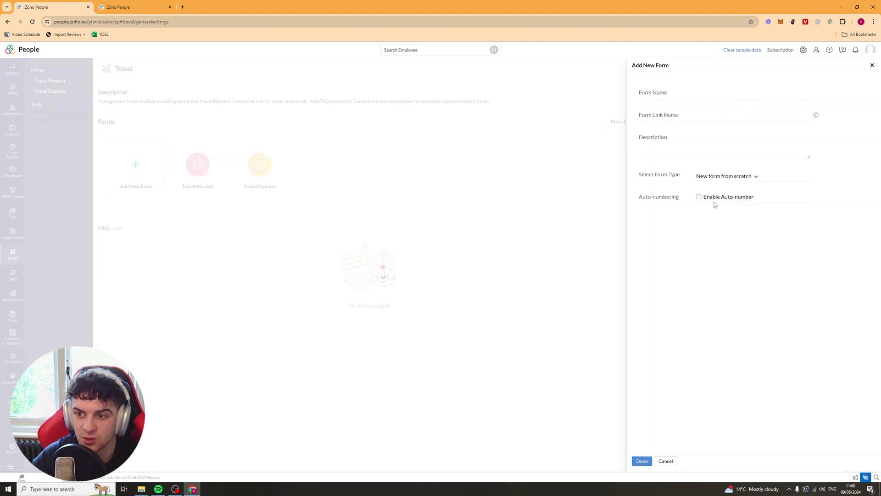
{"action": "left_click", "coordinate": [667, 460]}
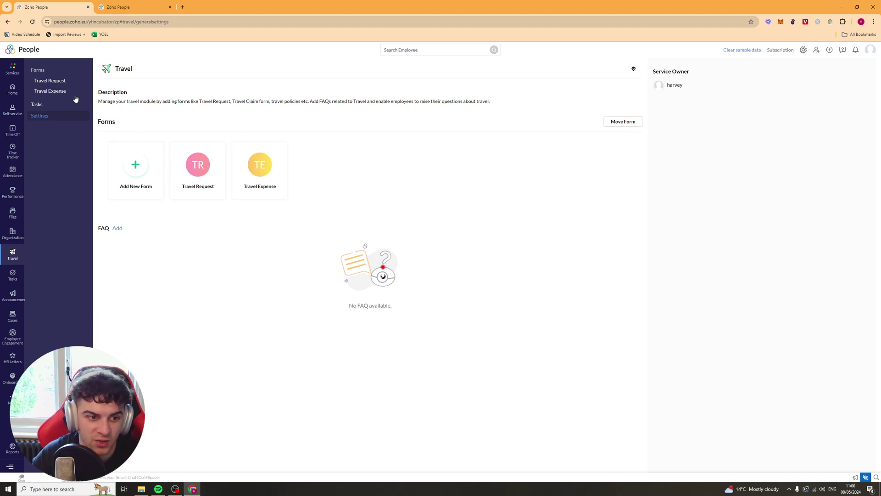
{"action": "left_click", "coordinate": [18, 275]}
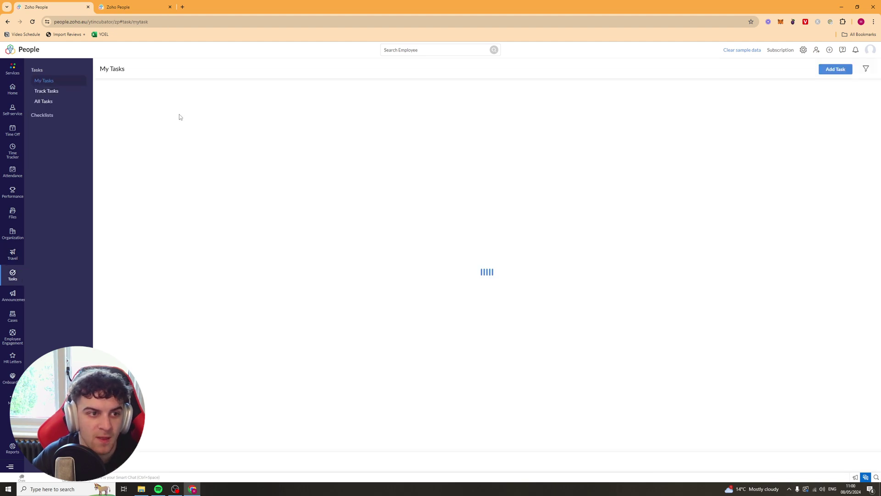
Check Add Task, Track Tasks, All Tasks, Form View, and the tracked and related Checklists pages
{"action": "left_click", "coordinate": [840, 70]}
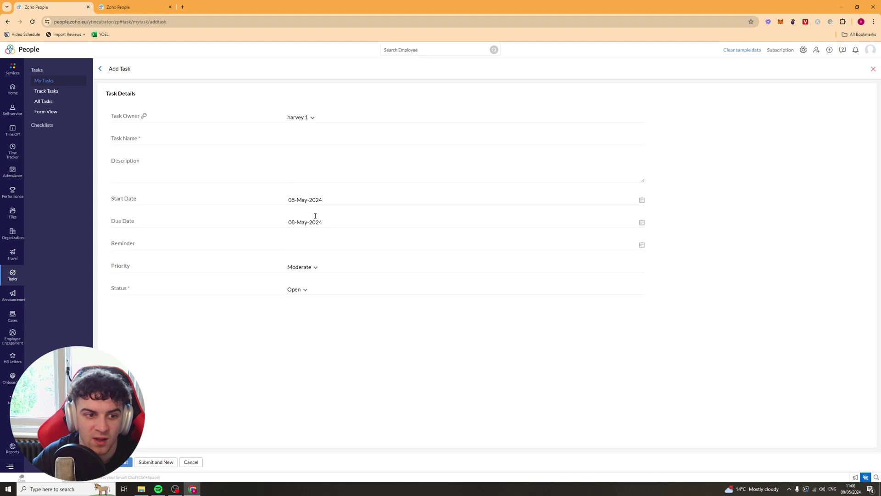
{"action": "left_click", "coordinate": [51, 91]}
{"action": "left_click", "coordinate": [59, 101]}
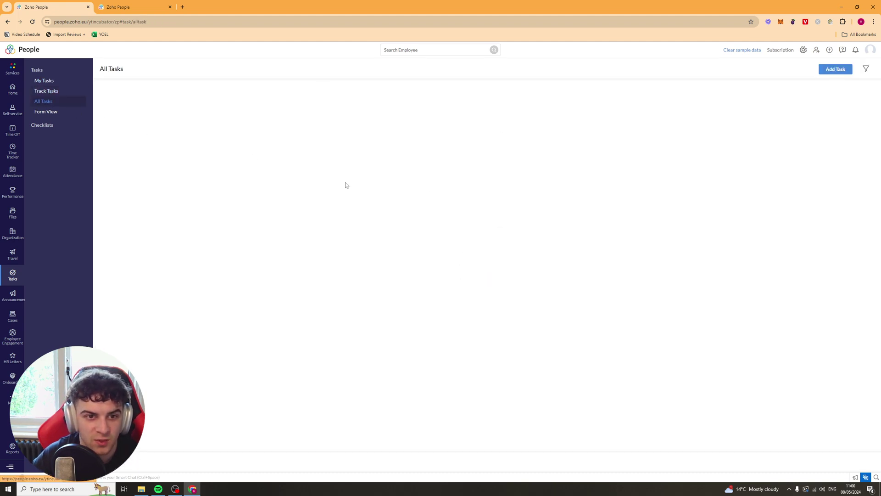
{"action": "left_click", "coordinate": [59, 114]}
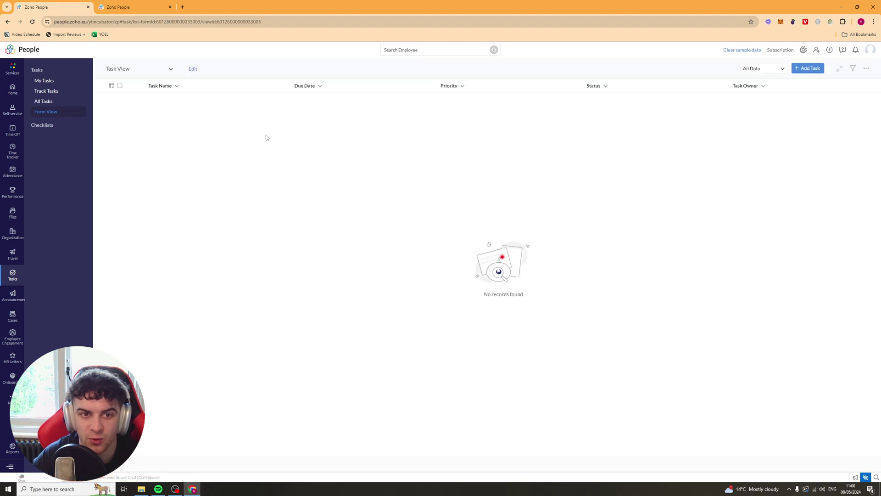
{"action": "left_click", "coordinate": [52, 125]}
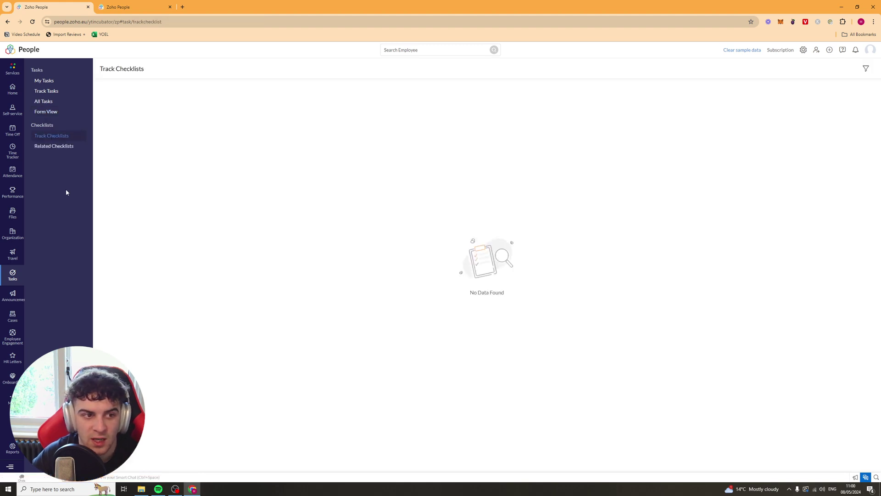
{"action": "left_click", "coordinate": [59, 147]}
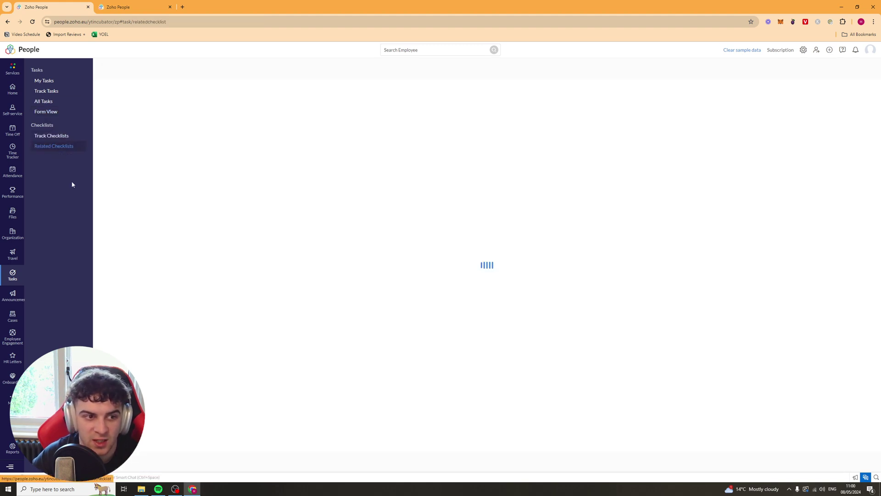
{"action": "left_click", "coordinate": [17, 297]}
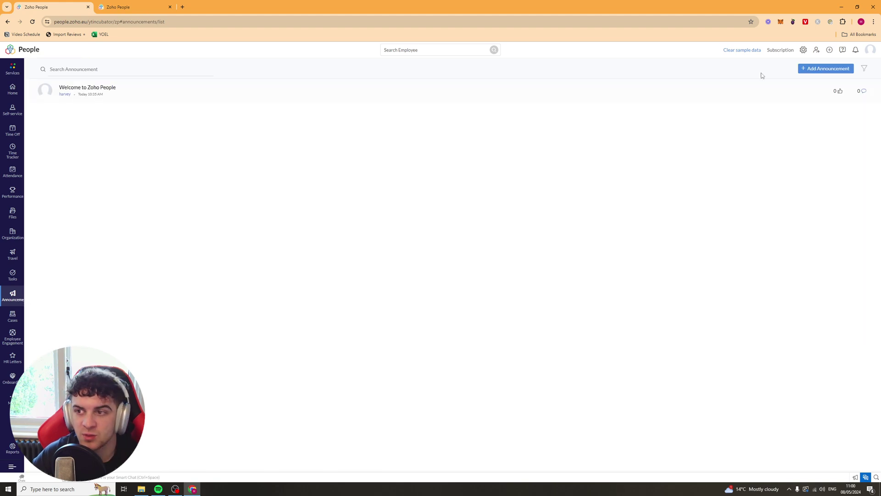
Write a new announcement with the title 'HELLO' and publish it
{"action": "left_click", "coordinate": [809, 71]}
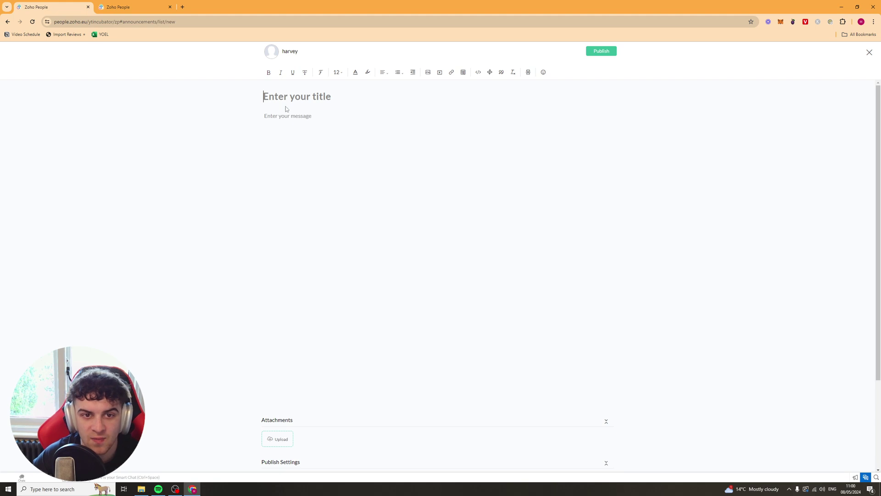
{"action": "scroll", "coordinate": [325, 226], "scroll_direction": "down", "scroll_amount": 3}
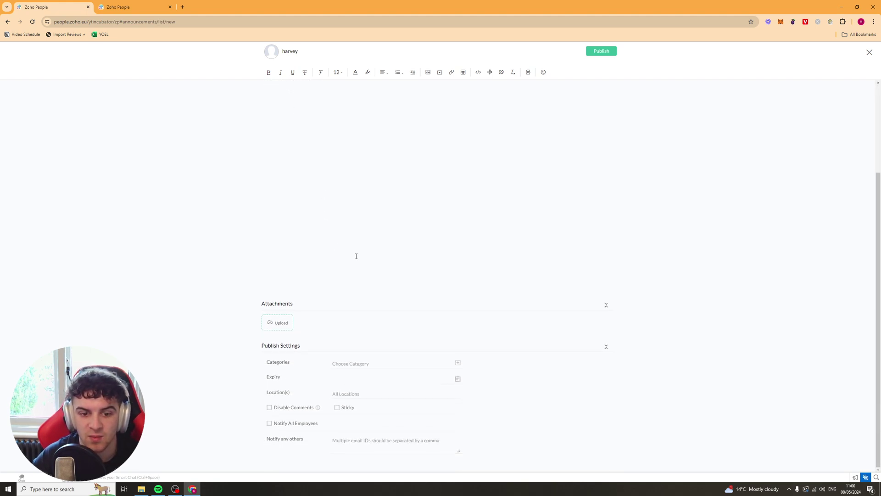
{"action": "scroll", "coordinate": [391, 346], "scroll_direction": "up", "scroll_amount": 3}
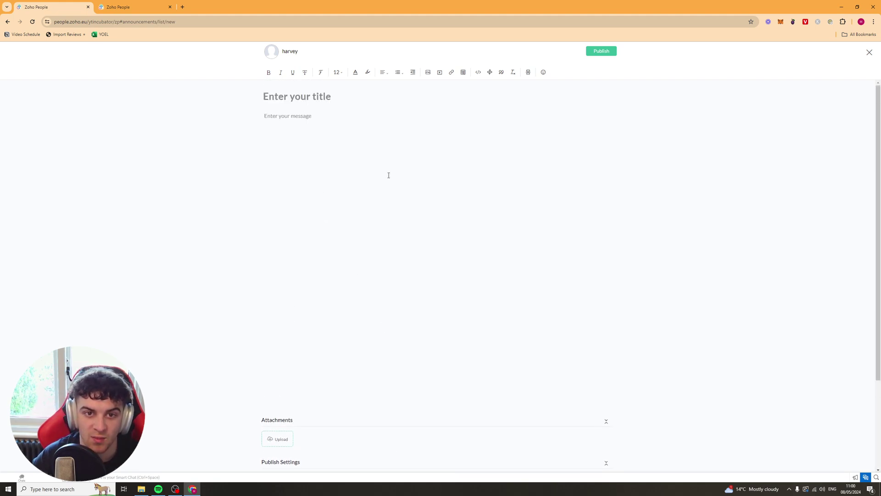
{"action": "scroll", "coordinate": [375, 273], "scroll_direction": "down", "scroll_amount": 3}
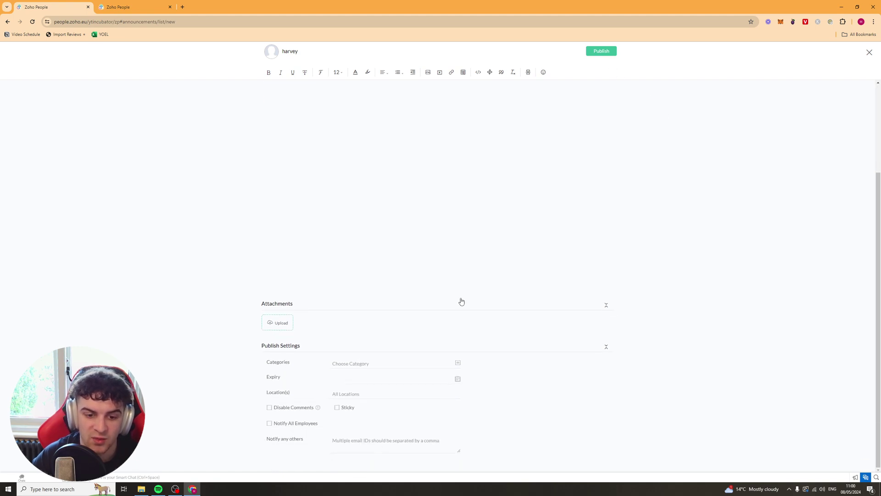
{"action": "left_click", "coordinate": [593, 52]}
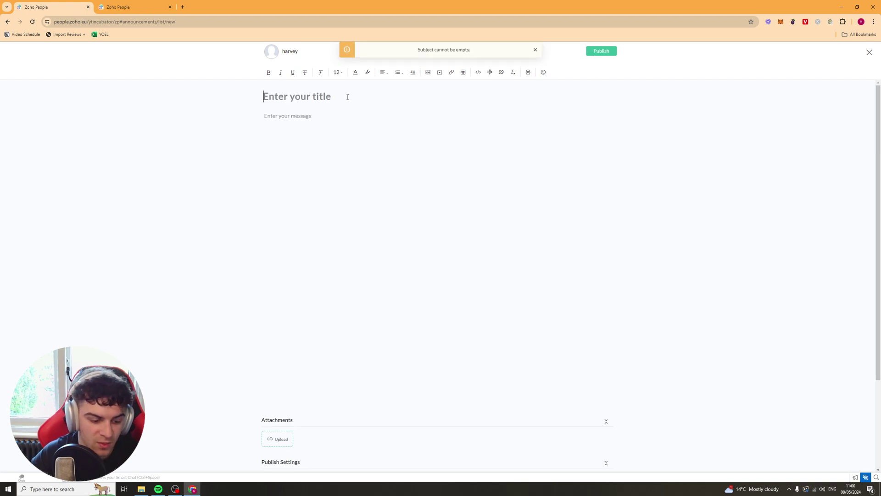
{"action": "type", "text": "HELLO"}
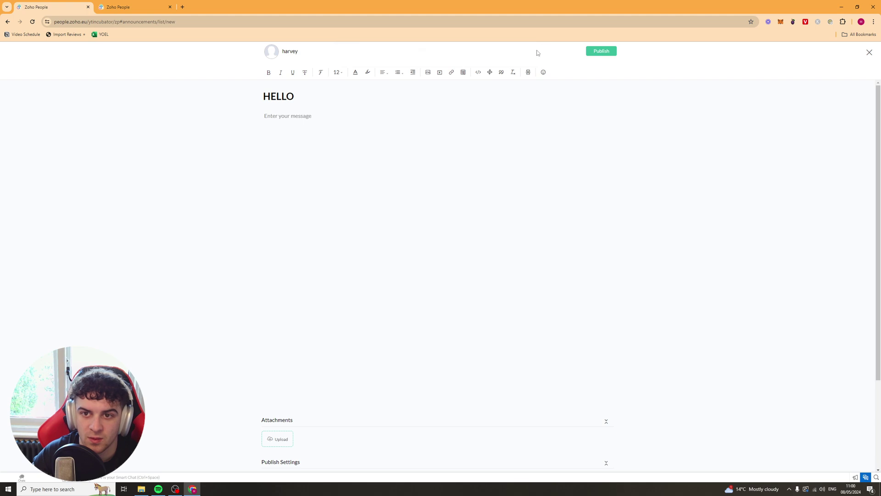
{"action": "left_click", "coordinate": [603, 54]}
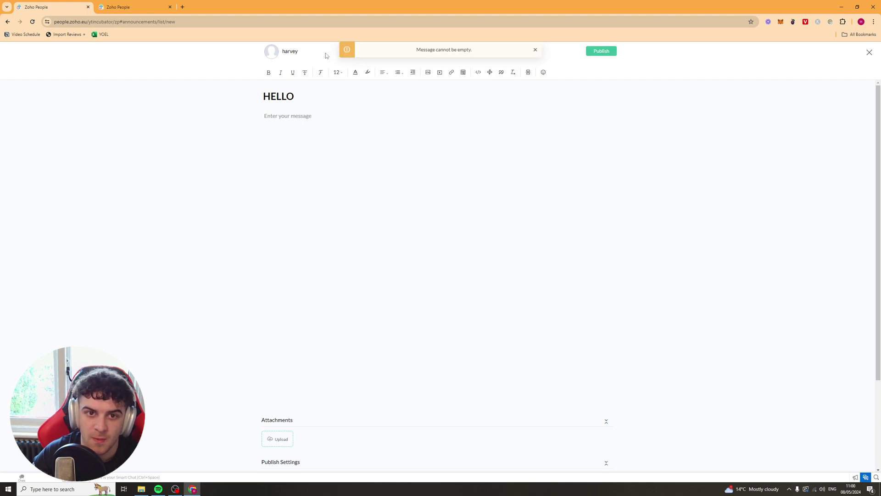
{"action": "scroll", "coordinate": [362, 365], "scroll_direction": "down", "scroll_amount": 3}
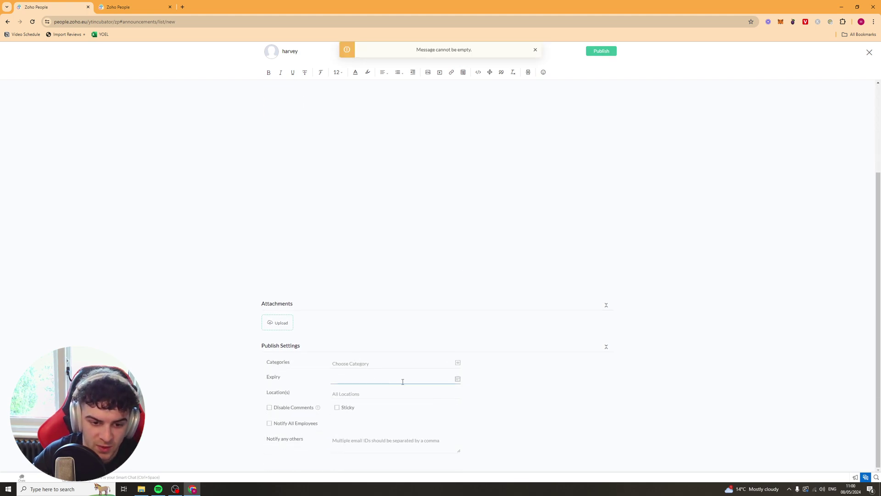
{"action": "scroll", "coordinate": [425, 159], "scroll_direction": "up", "scroll_amount": 2}
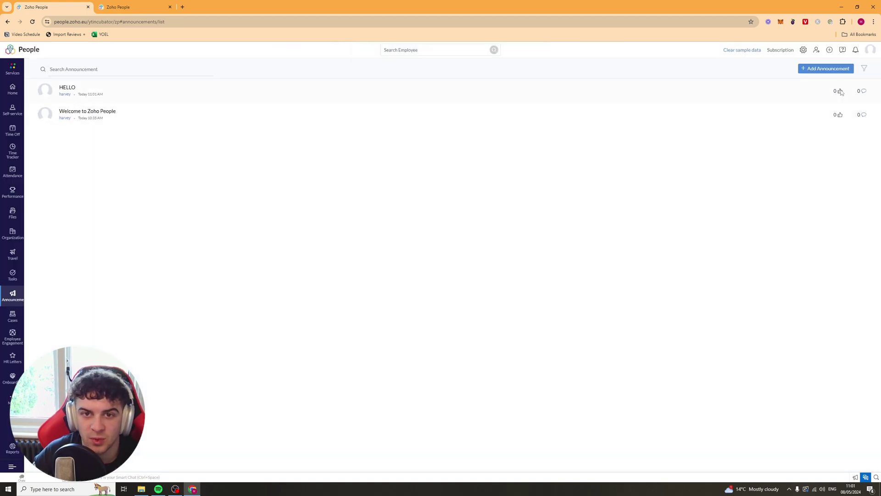
Open Employee Engagement via Cases and read its anonymous feedback and surveys intro cards
{"action": "left_click", "coordinate": [17, 321]}
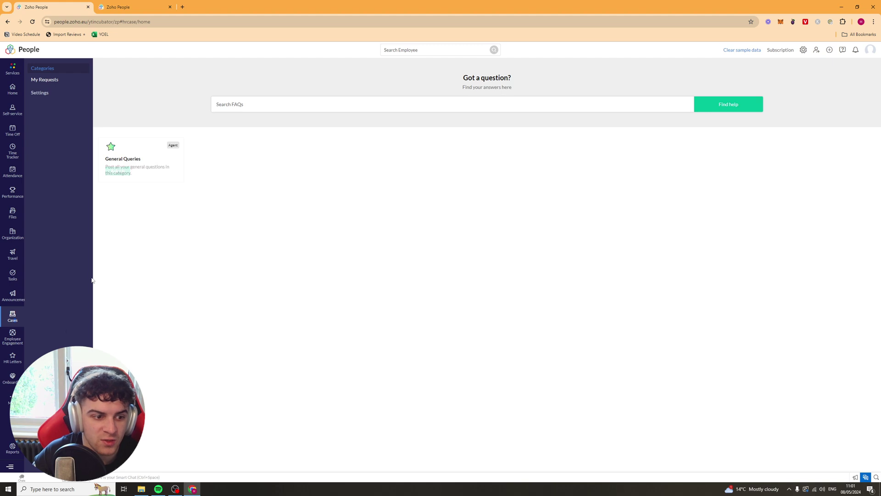
{"action": "left_click", "coordinate": [17, 341]}
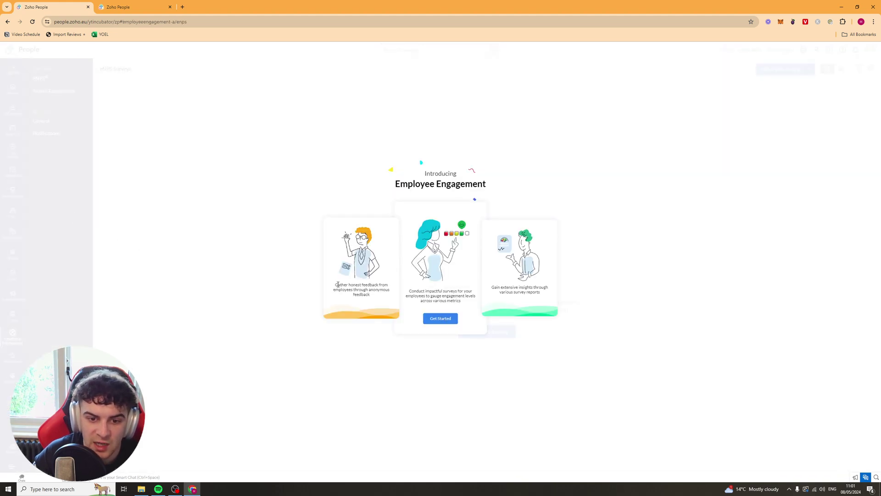
{"action": "mouse_move", "coordinate": [338, 285]}
{"action": "left_mouse_down"}
{"action": "mouse_move", "coordinate": [389, 285]}
{"action": "mouse_move", "coordinate": [354, 290]}
{"action": "left_mouse_up"}
{"action": "left_click", "coordinate": [367, 290]}
{"action": "triple_click", "coordinate": [382, 291]}
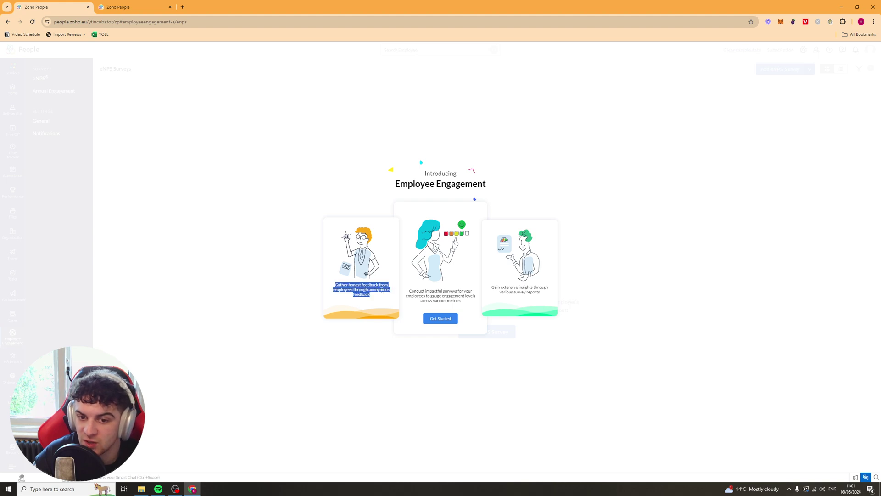
{"action": "left_click_drag", "start_coordinate": [406, 291], "coordinate": [446, 296]}
{"action": "left_click", "coordinate": [438, 292]}
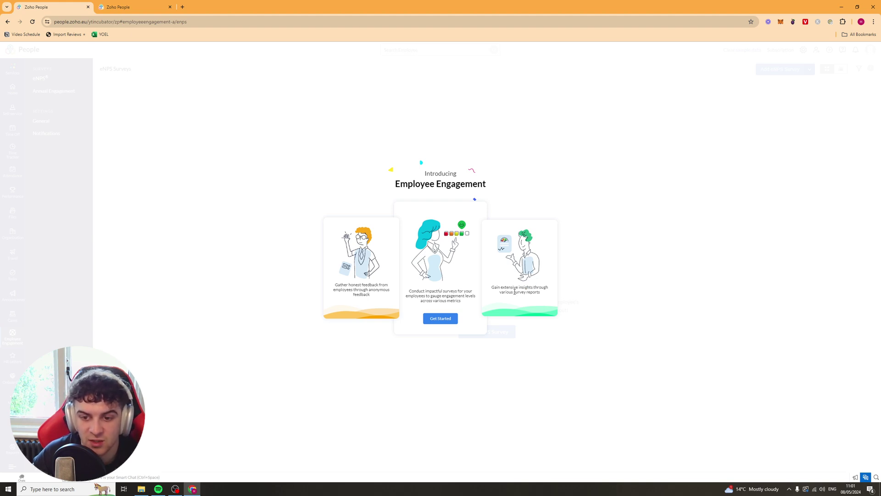
Start an eNPS survey draft up to the Applicability step, then leave it for Annual Engagement
{"action": "left_click", "coordinate": [440, 318]}
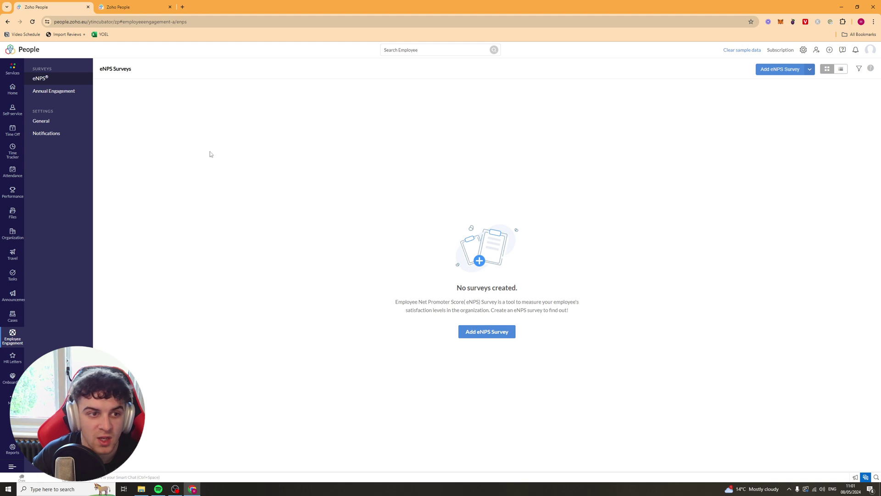
{"action": "left_click", "coordinate": [485, 331]}
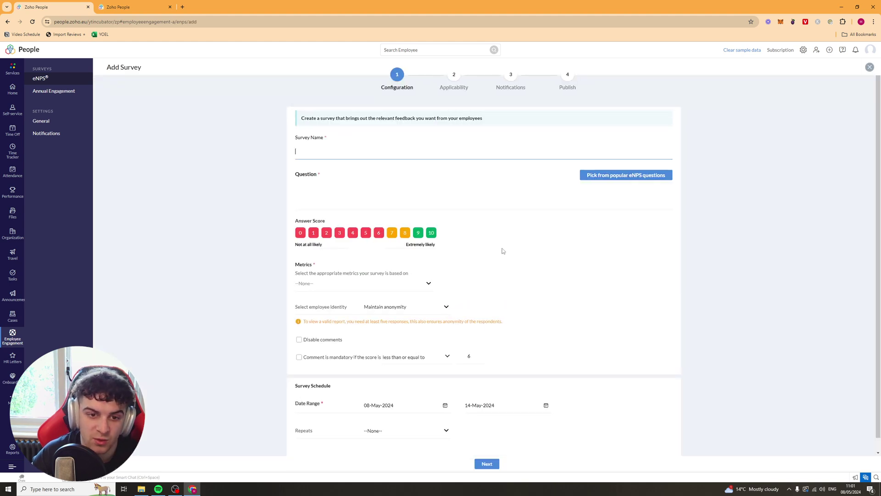
{"action": "scroll", "coordinate": [510, 246], "scroll_direction": "down", "scroll_amount": 1}
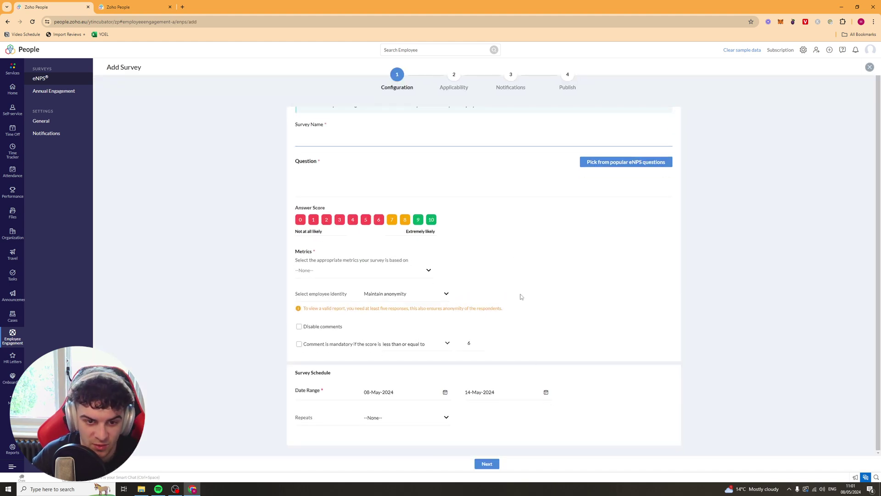
{"action": "scroll", "coordinate": [521, 297], "scroll_direction": "up", "scroll_amount": 1}
{"action": "left_click", "coordinate": [364, 144]}
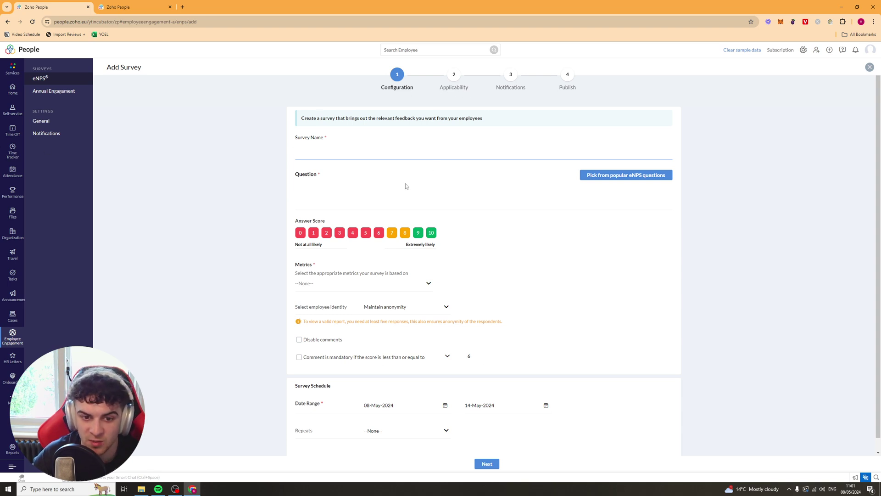
{"action": "scroll", "coordinate": [468, 299], "scroll_direction": "down", "scroll_amount": 1}
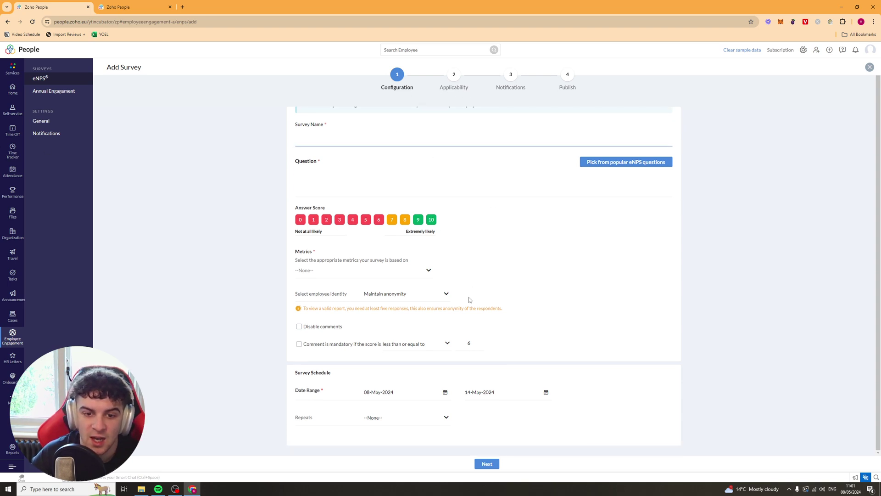
{"action": "scroll", "coordinate": [404, 224], "scroll_direction": "up", "scroll_amount": 1}
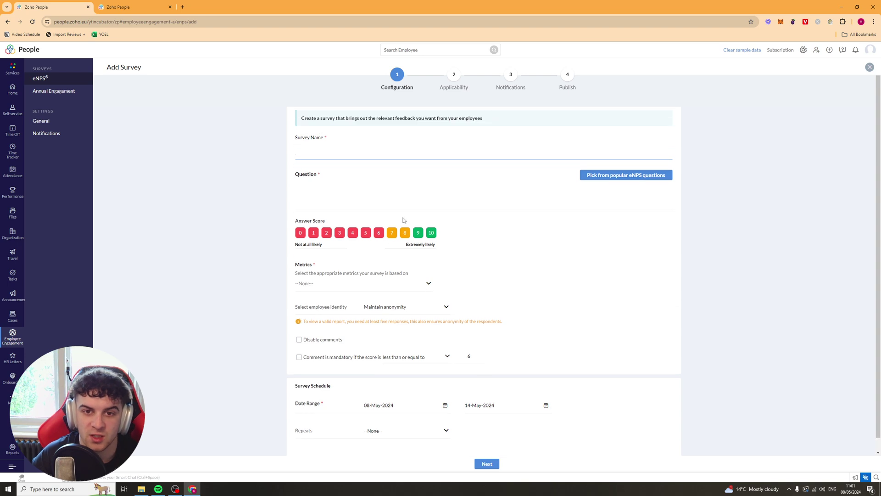
{"action": "left_click", "coordinate": [453, 89]}
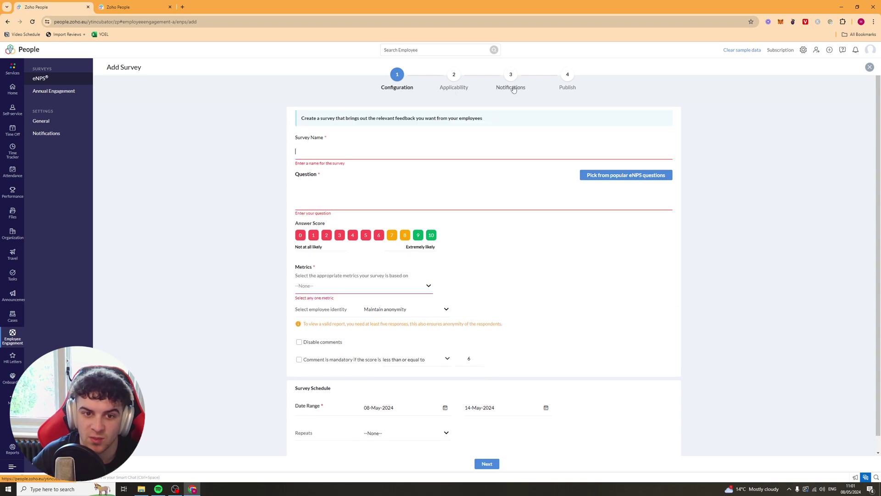
{"action": "left_click", "coordinate": [62, 91]}
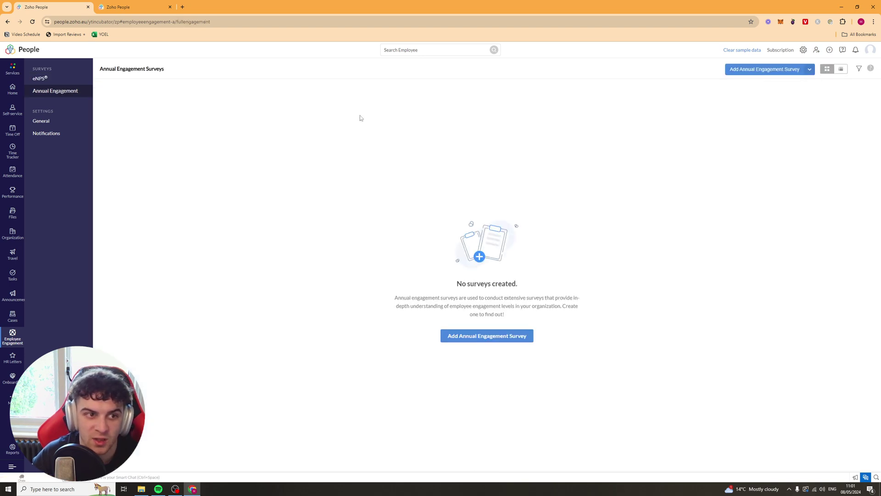
In HR Letters, view Bonafide Letter, Experience Letter and all tasks, ending on Settings
{"action": "left_click", "coordinate": [13, 359]}
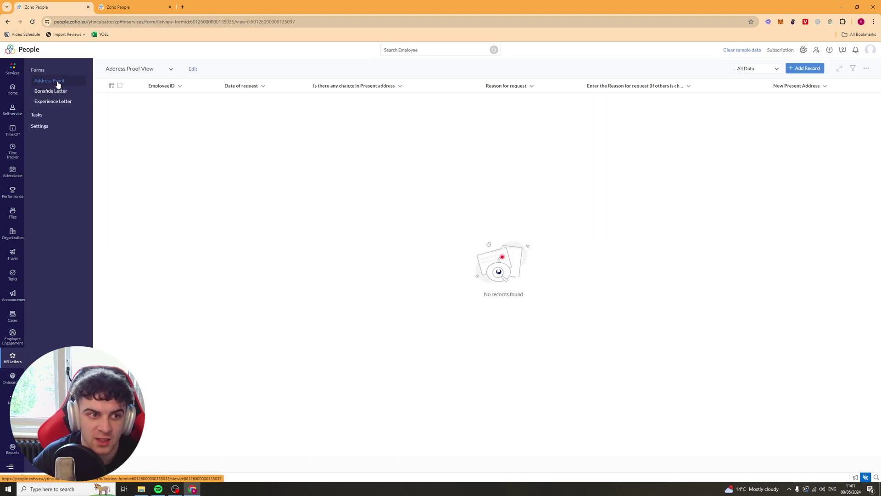
{"action": "left_click", "coordinate": [59, 92]}
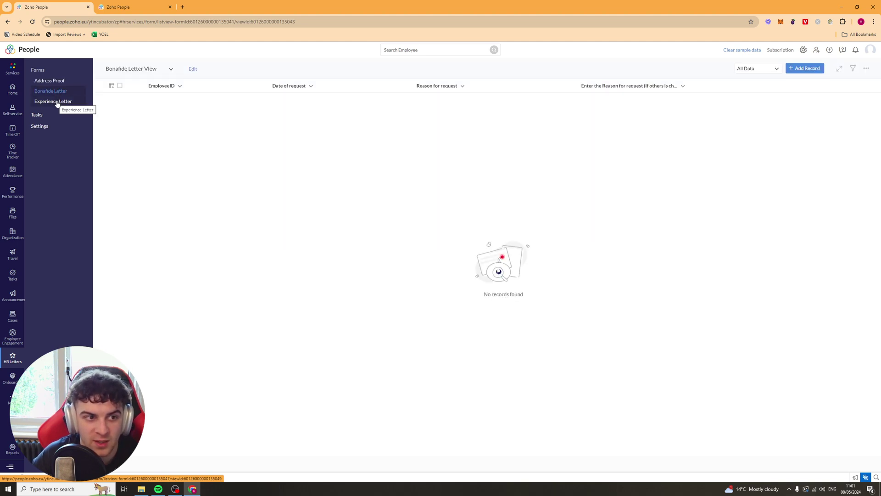
{"action": "left_click", "coordinate": [57, 102]}
{"action": "left_click", "coordinate": [45, 115]}
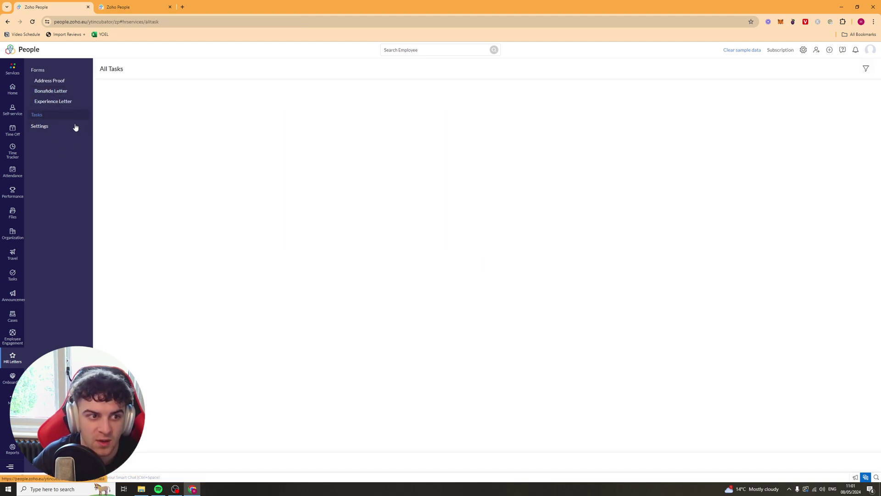
{"action": "left_click", "coordinate": [52, 128]}
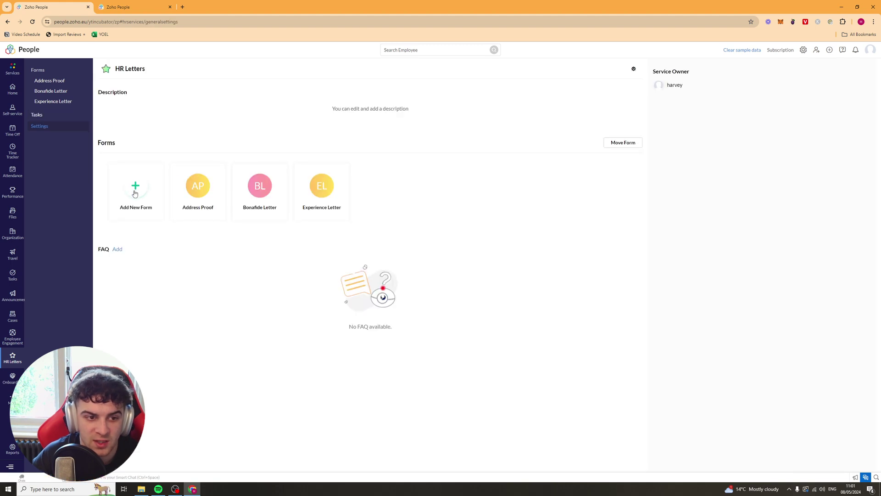
Open Onboarding, abandon a new Add Candidate form, and open then close Customize Tabs
{"action": "left_click", "coordinate": [13, 377]}
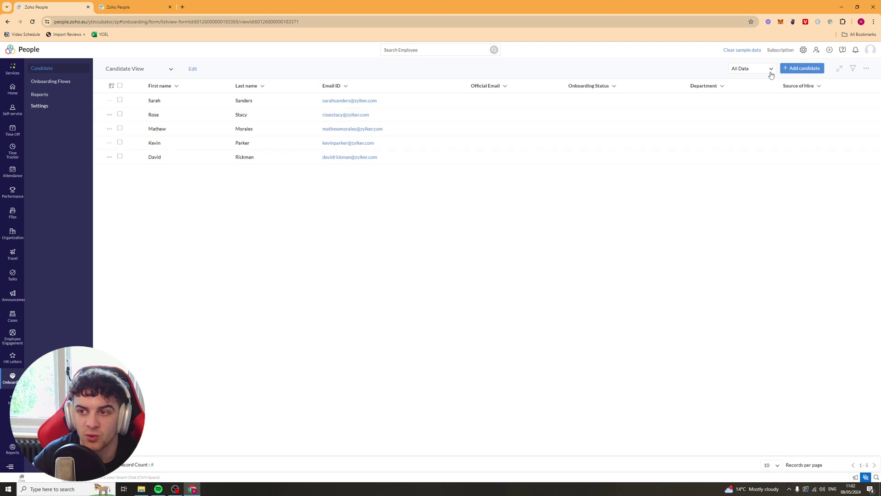
{"action": "left_click", "coordinate": [809, 70]}
{"action": "scroll", "coordinate": [404, 236], "scroll_direction": "down", "scroll_amount": 6}
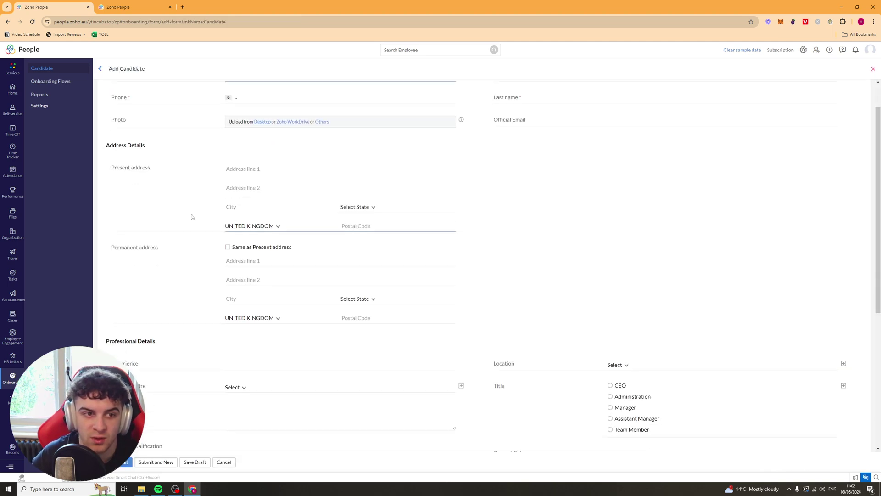
{"action": "left_click", "coordinate": [99, 70]}
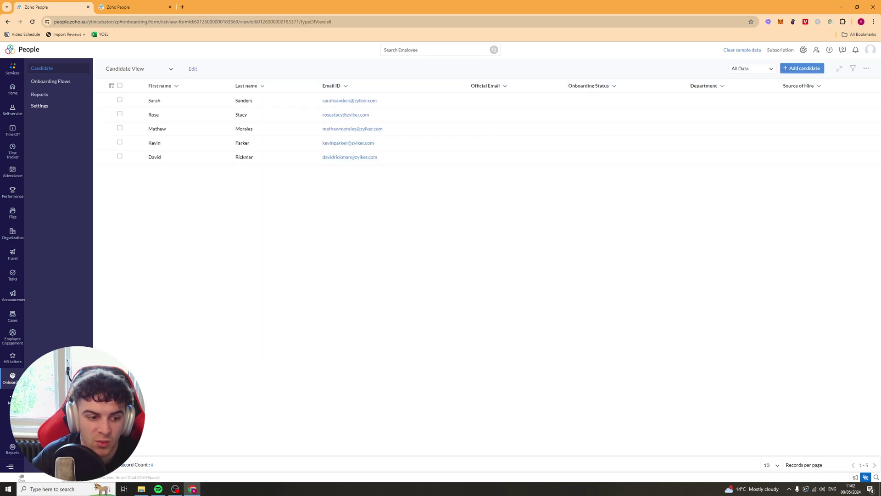
{"action": "left_click", "coordinate": [10, 466]}
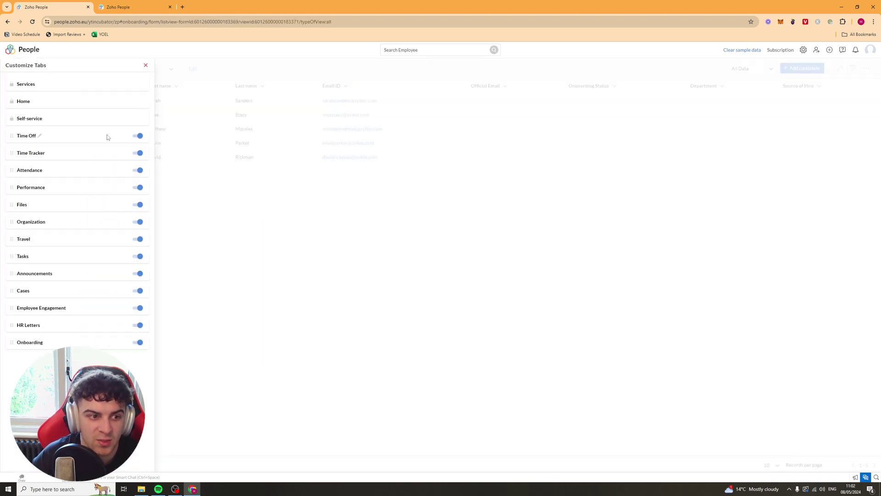
{"action": "left_click", "coordinate": [145, 65]}
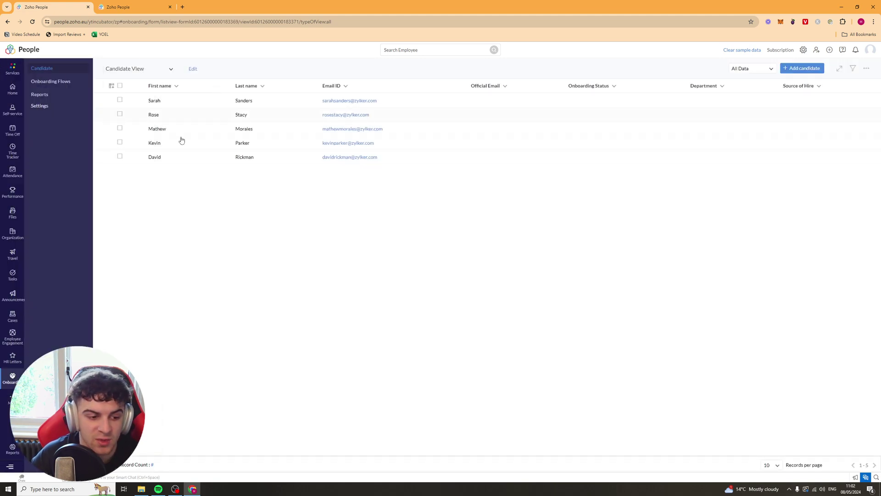
Scroll through the Setup overview, then launch Zoho Store from the Subscription menu
{"action": "left_click", "coordinate": [13, 448]}
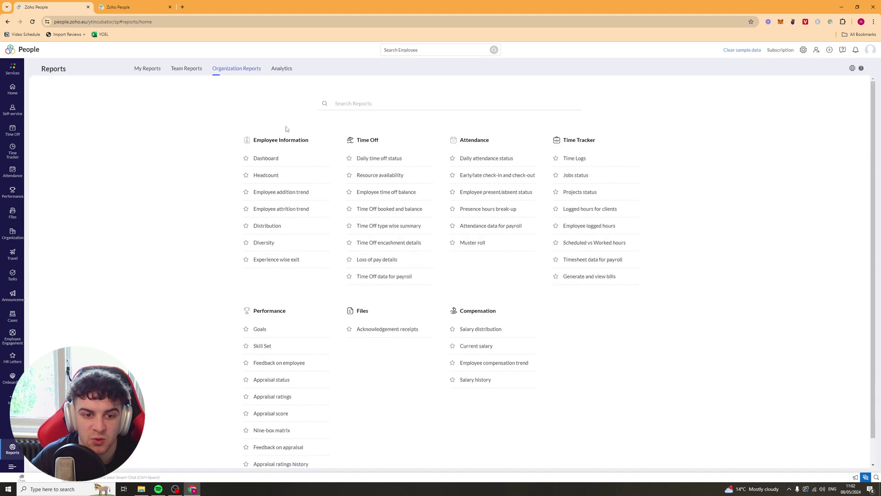
{"action": "scroll", "coordinate": [288, 129], "scroll_direction": "down", "scroll_amount": 1}
{"action": "scroll", "coordinate": [688, 161], "scroll_direction": "up", "scroll_amount": 1}
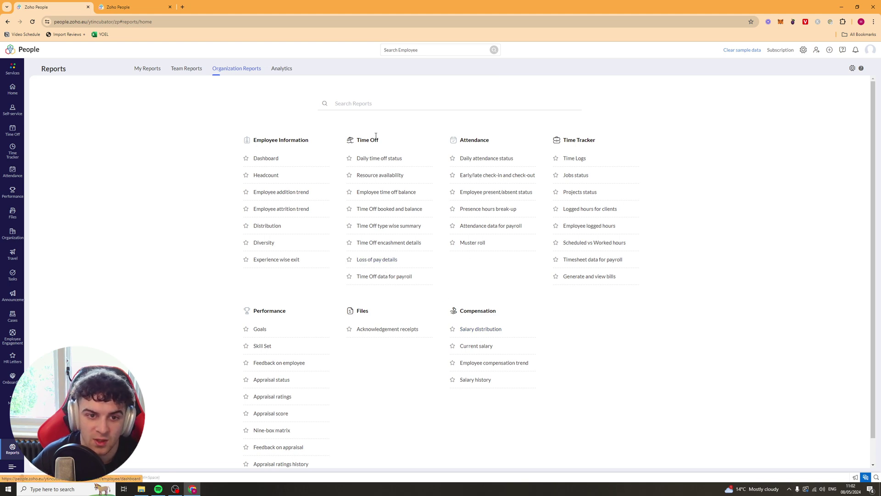
{"action": "scroll", "coordinate": [344, 218], "scroll_direction": "down", "scroll_amount": 1}
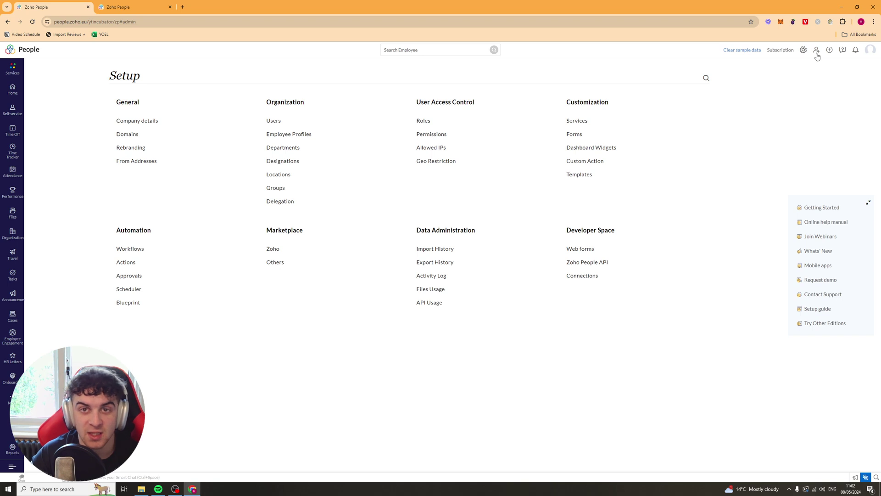
{"action": "left_click", "coordinate": [782, 50]}
{"action": "left_click", "coordinate": [840, 57]}
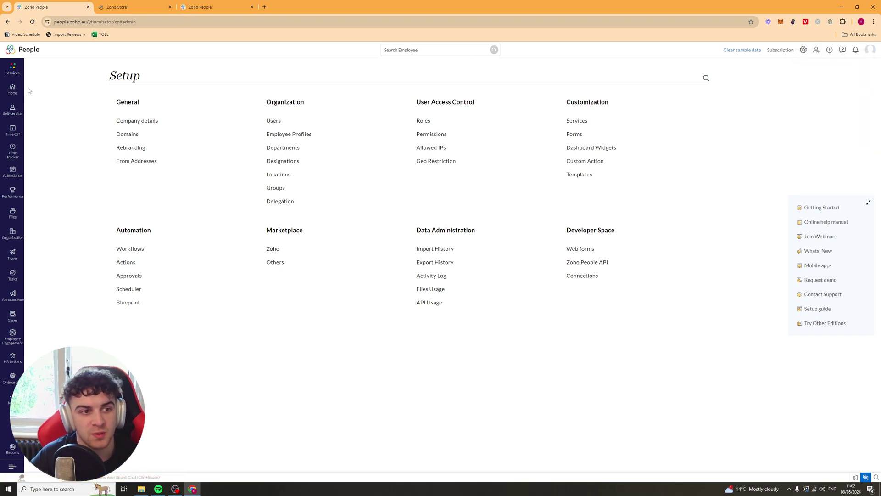
Highlight the Essential HR £0.83, Professional £1.50, Premium £2.50 and Enterprise £4 prices
{"action": "left_click", "coordinate": [114, 7]}
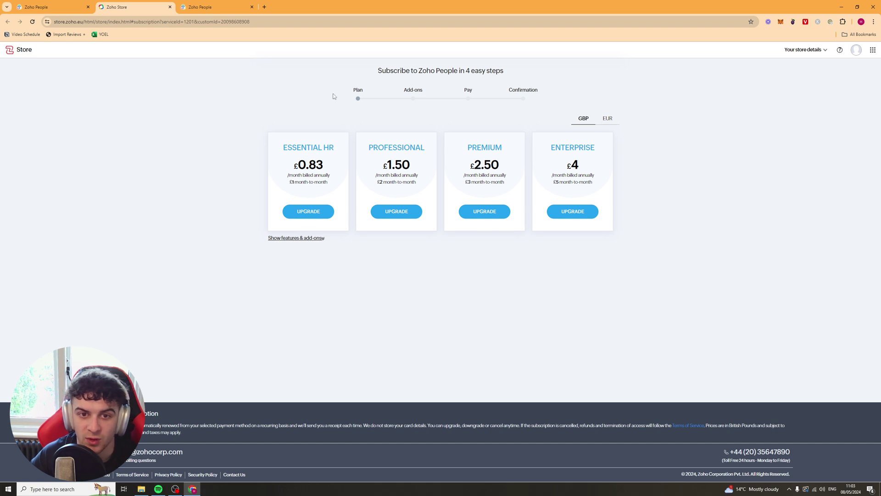
{"action": "left_click_drag", "start_coordinate": [338, 147], "coordinate": [328, 183]}
{"action": "left_click", "coordinate": [396, 163]}
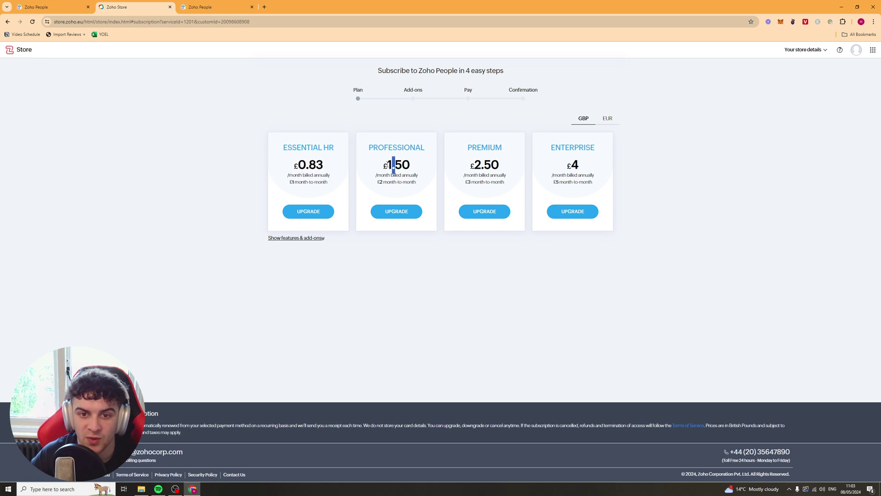
{"action": "double_click", "coordinate": [396, 164]}
{"action": "left_click", "coordinate": [472, 166]}
{"action": "left_click_drag", "start_coordinate": [472, 166], "coordinate": [504, 169]}
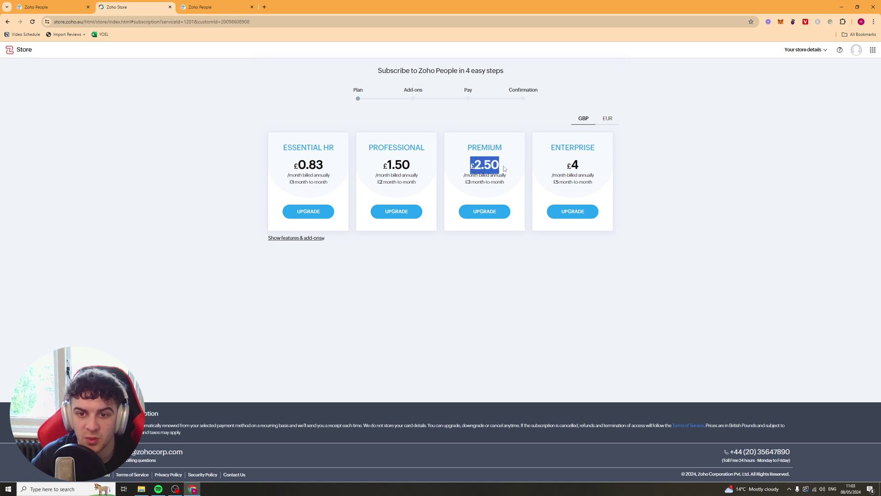
{"action": "left_click", "coordinate": [554, 164]}
{"action": "left_click", "coordinate": [569, 165]}
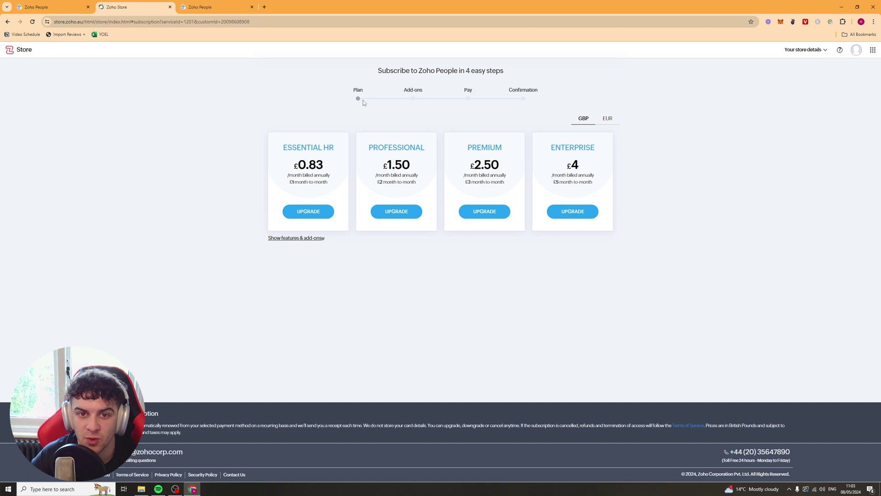
Choose the Enterprise plan and set the number of users to 10
{"action": "left_click", "coordinate": [566, 214]}
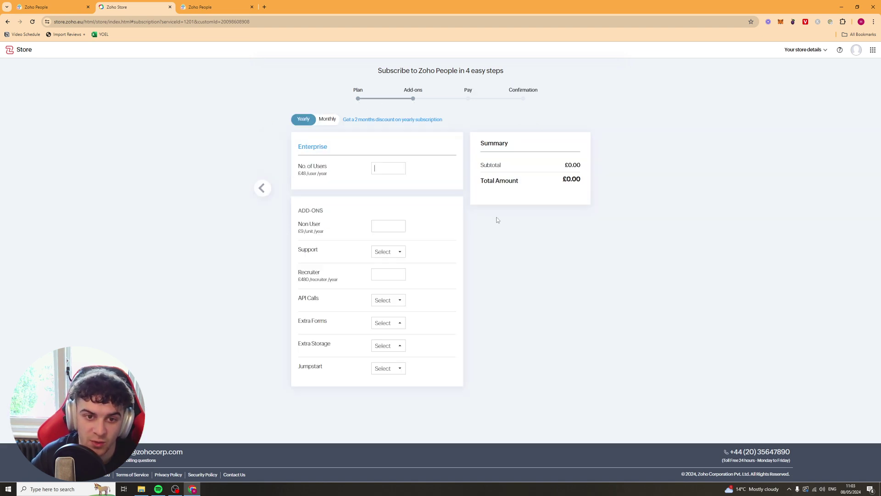
{"action": "left_click", "coordinate": [405, 165]}
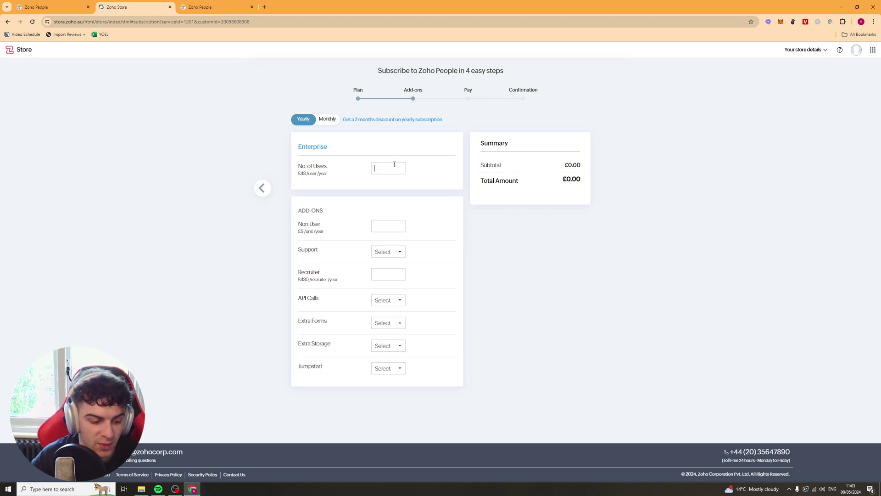
{"action": "type", "text": "10"}
{"action": "triple_click", "coordinate": [578, 178]}
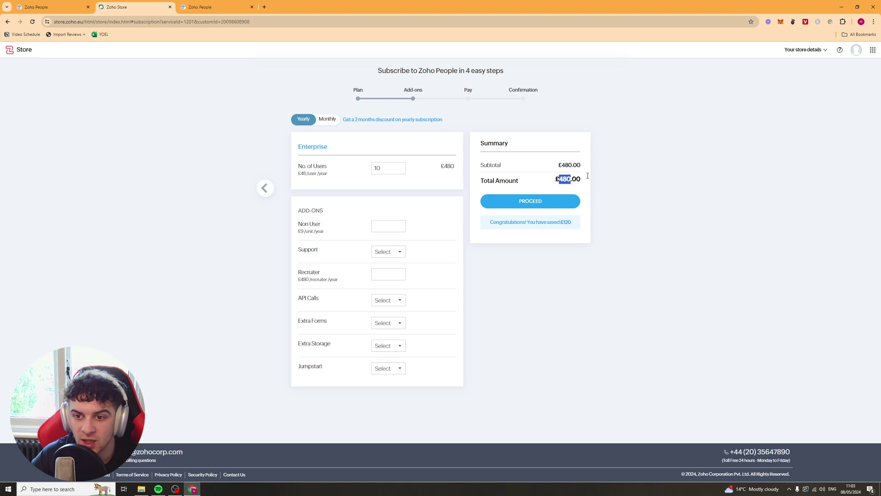
{"action": "left_click", "coordinate": [492, 151]}
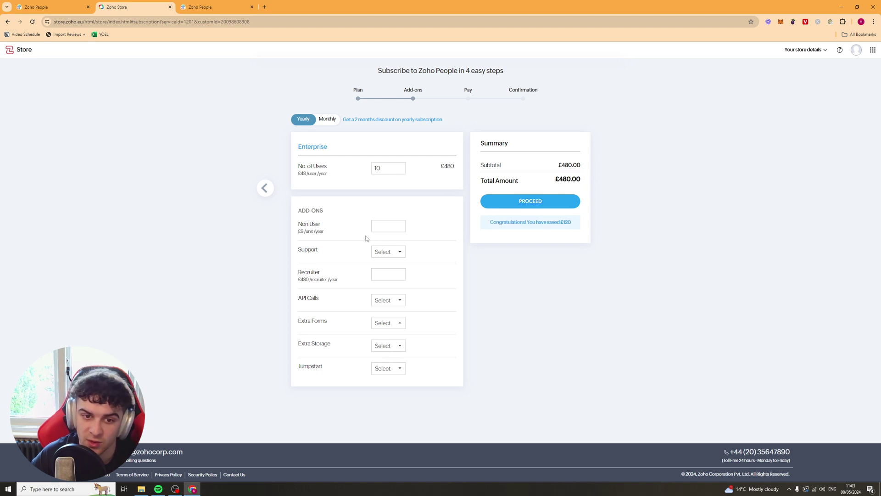
Review the support, API Calls, Extra Forms and Jumpstart add-ons, then switch to monthly billing (£50) and return to Zoho People
{"action": "left_click", "coordinate": [378, 254]}
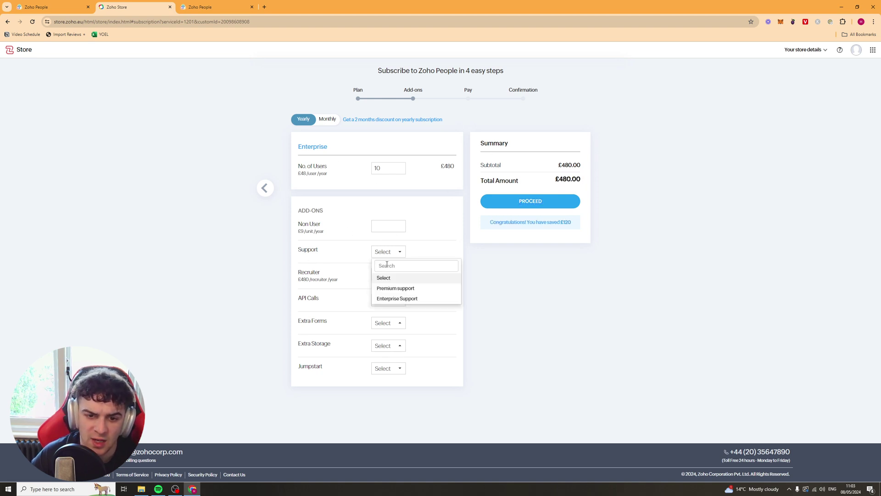
{"action": "left_click", "coordinate": [364, 274]}
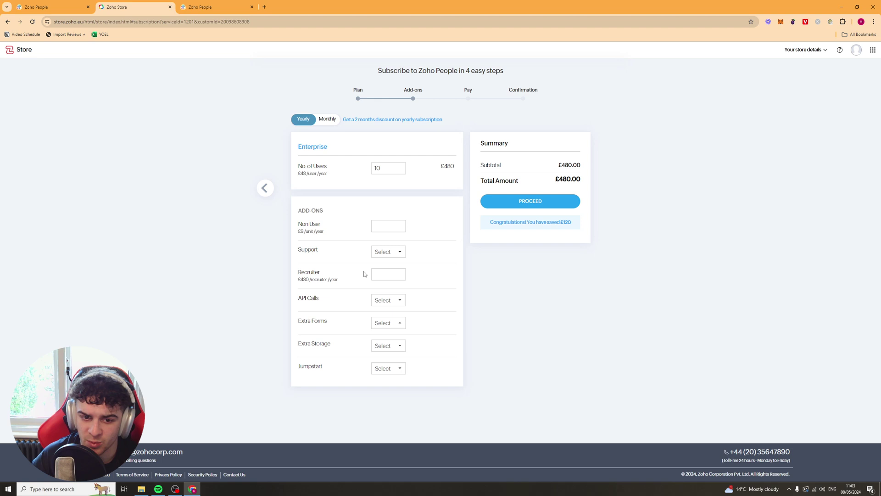
{"action": "left_click", "coordinate": [381, 299]}
{"action": "left_click", "coordinate": [345, 304]}
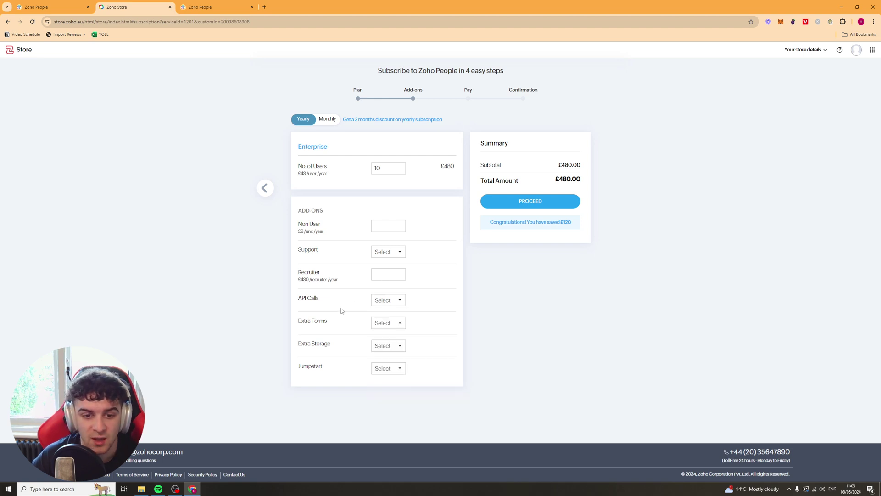
{"action": "left_click", "coordinate": [378, 322]}
{"action": "left_click", "coordinate": [355, 334]}
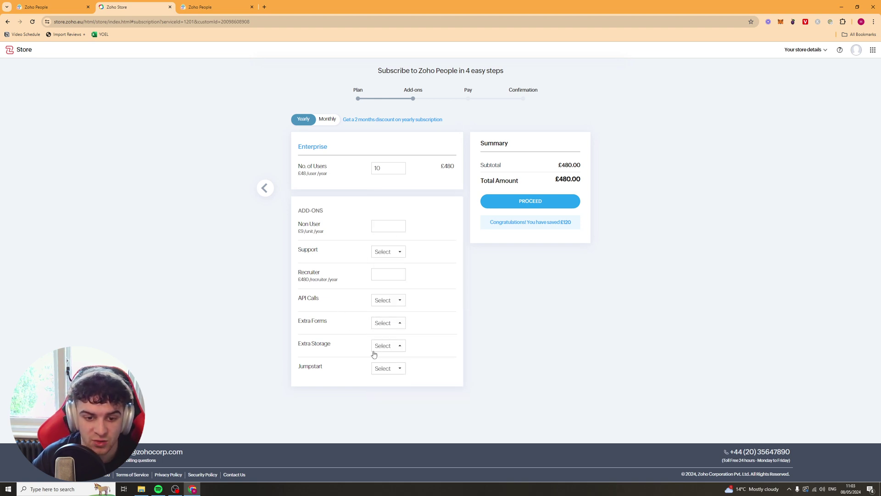
{"action": "left_click", "coordinate": [399, 372]}
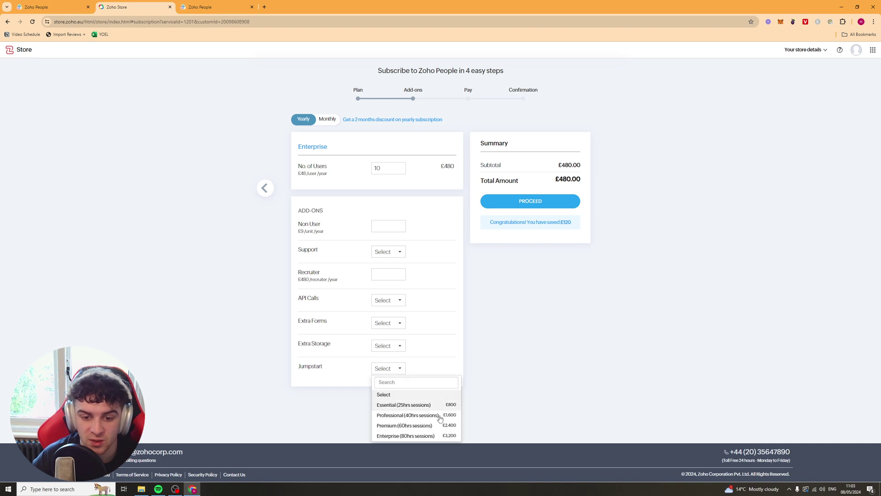
{"action": "left_click", "coordinate": [461, 403]}
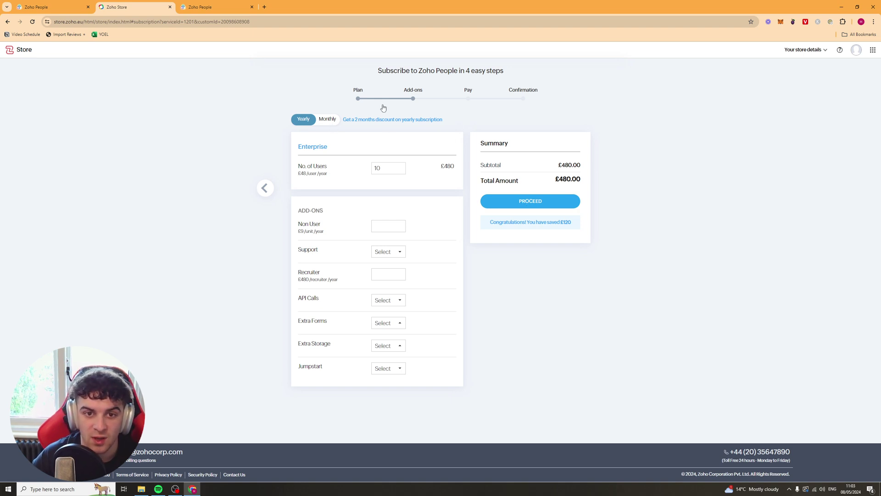
{"action": "left_click", "coordinate": [330, 123]}
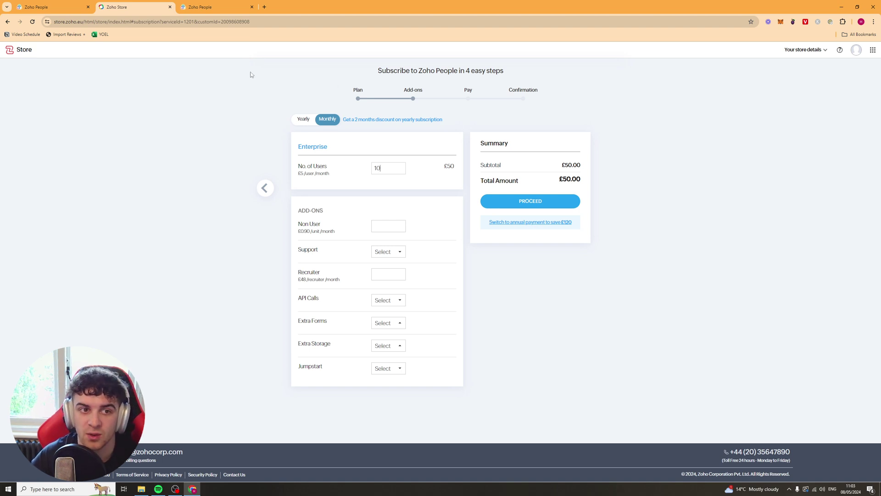
{"action": "key", "text": "ctrl+shift+Tab"}
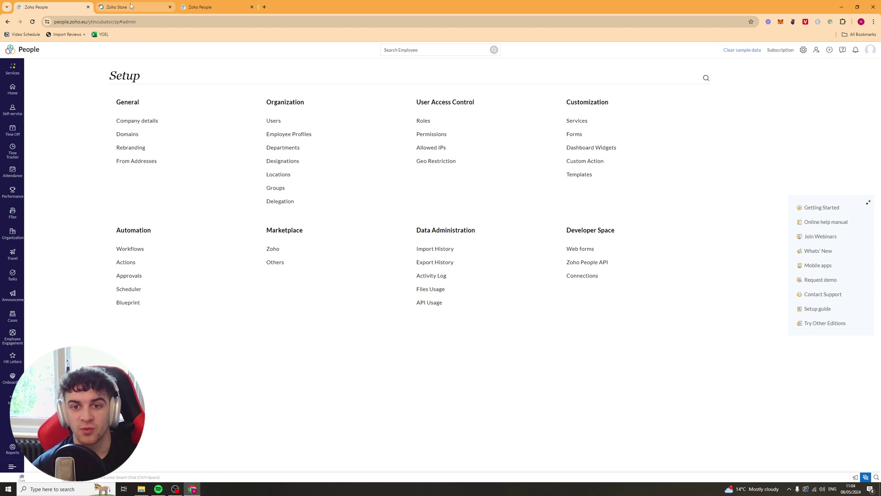
Open the Home dashboard from the left sidebar
{"action": "left_click", "coordinate": [14, 88]}
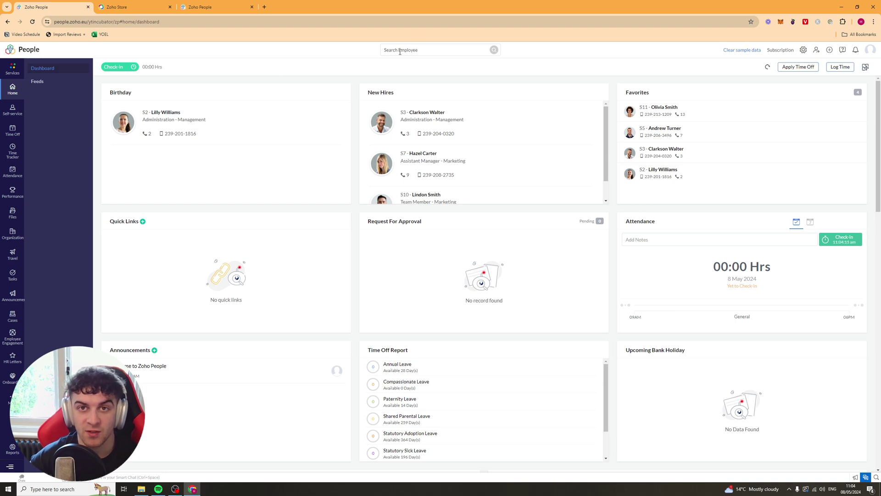